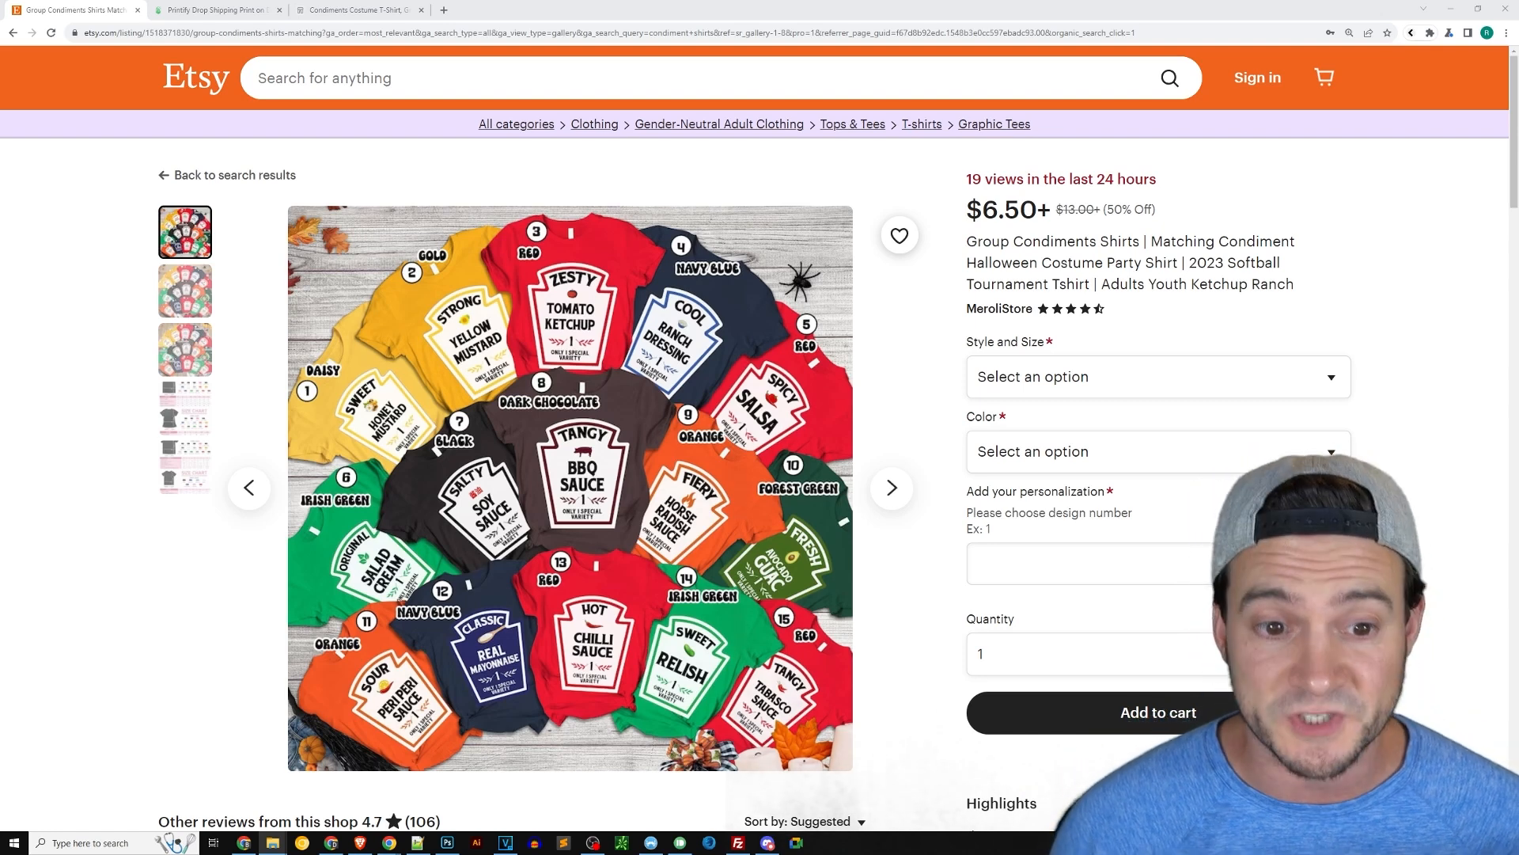
- View the enlarged photo of the condiment shirts listing and look through the PNG designs in the Condiments folder
left_click(570, 299)
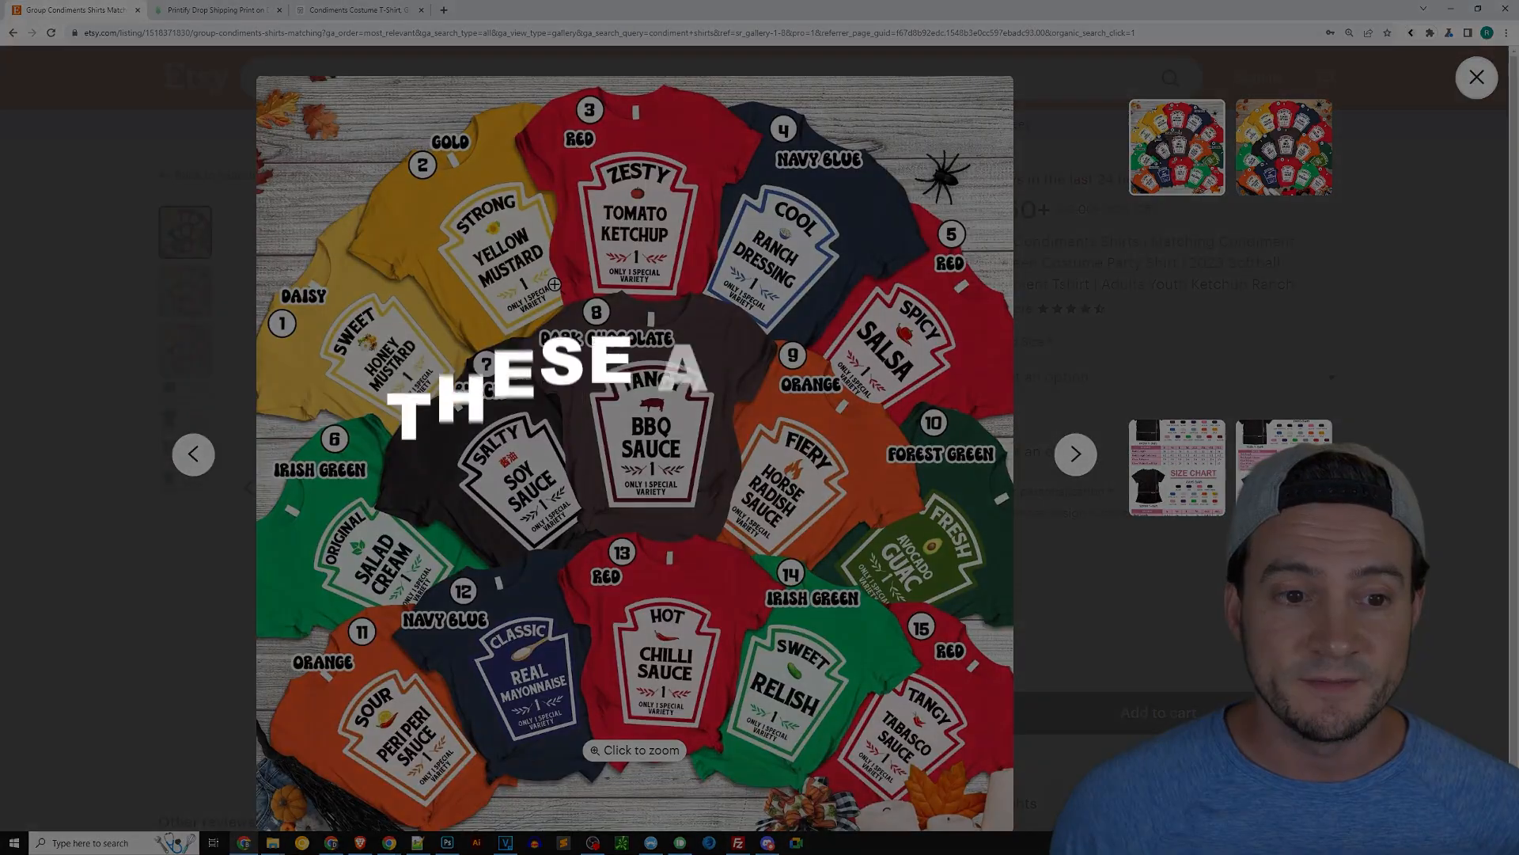
left_click(216, 272)
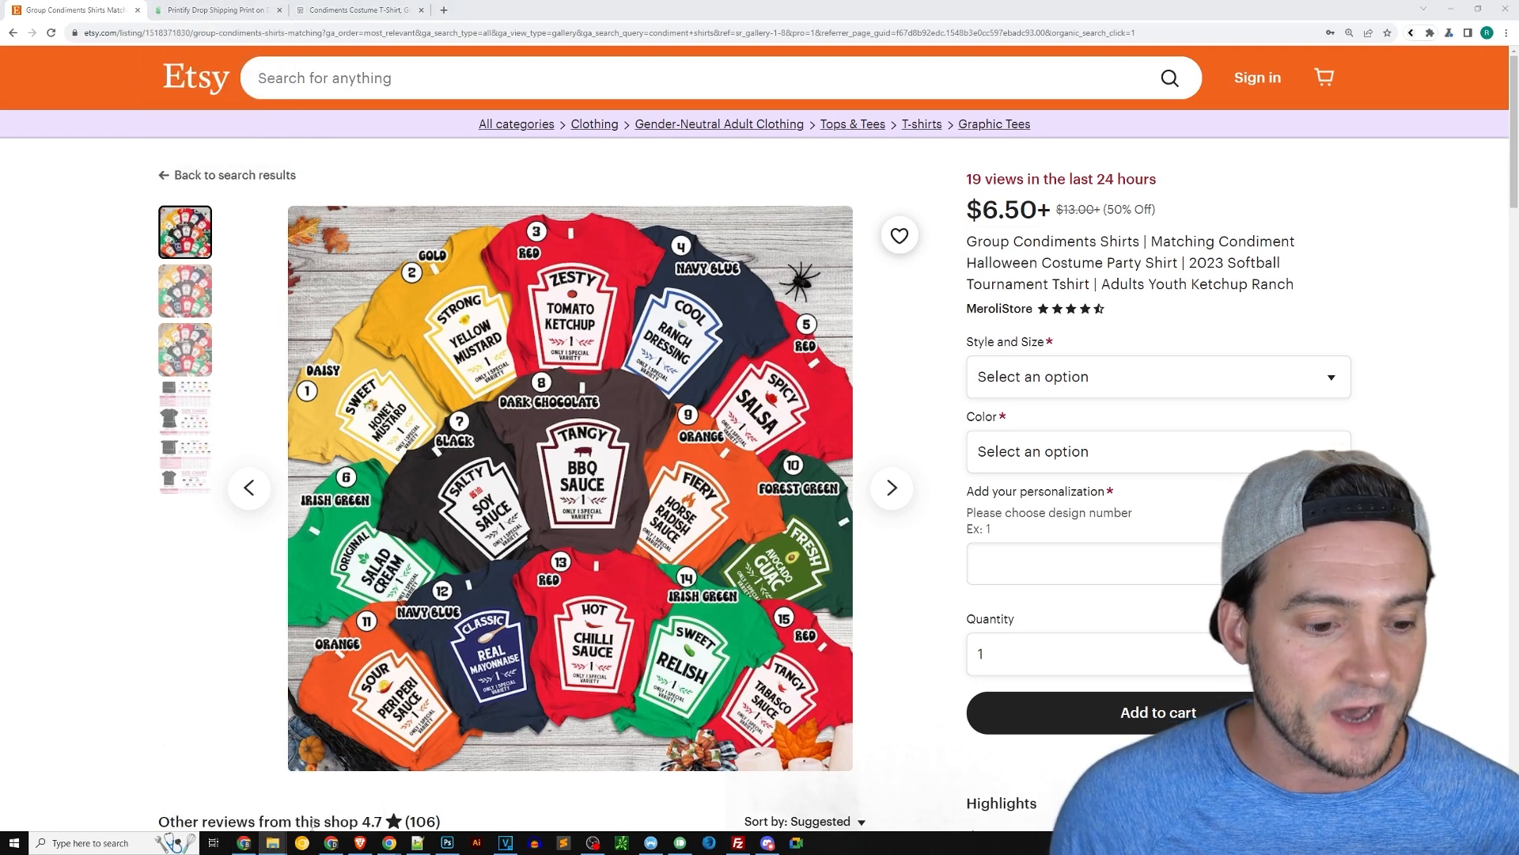
left_click(325, 789)
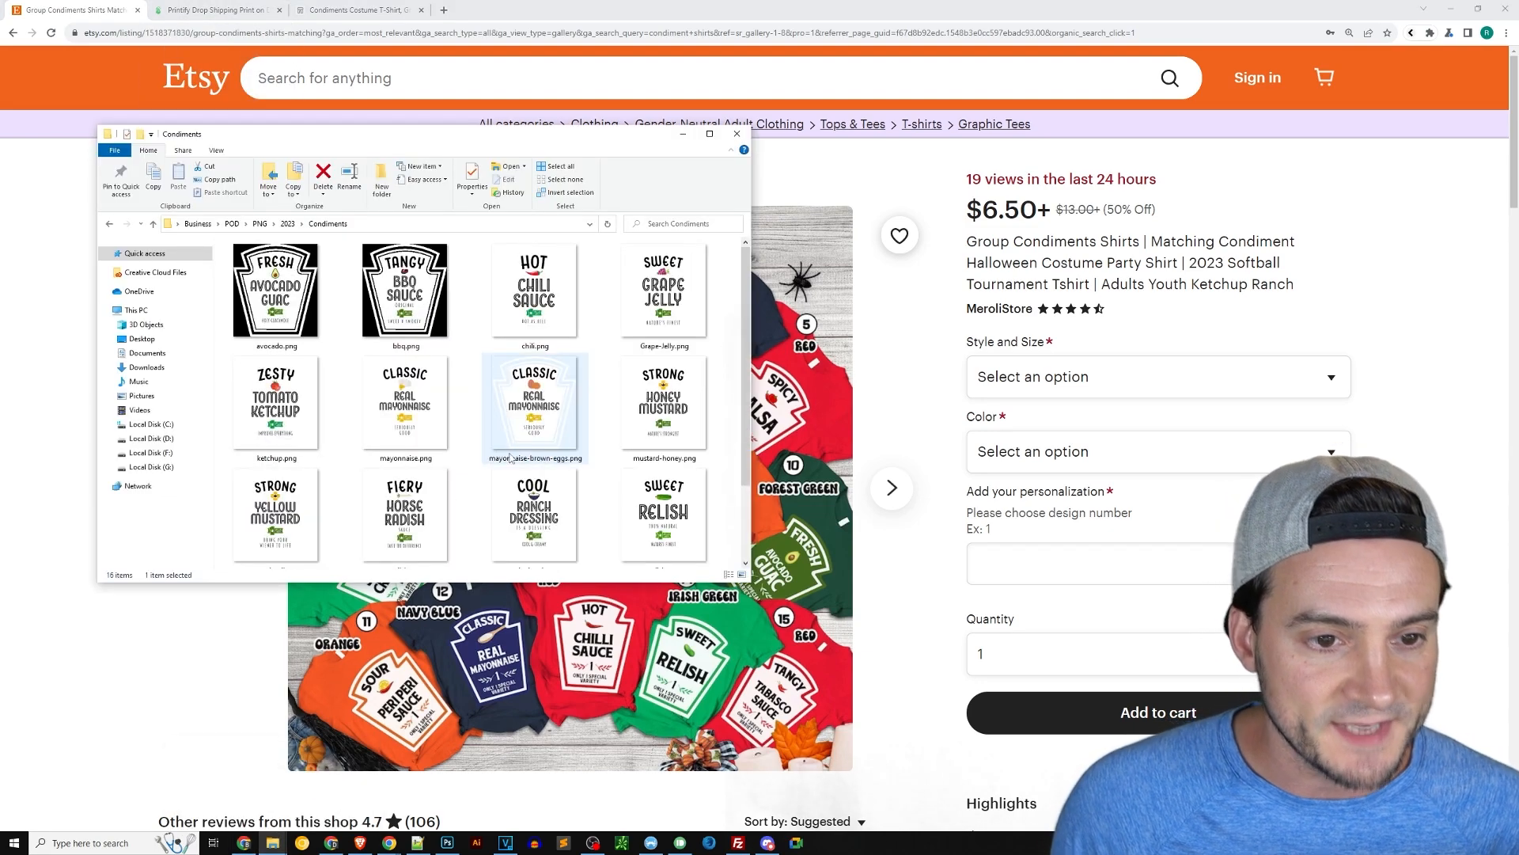
scroll(511, 457, "up", 1)
scroll(534, 380, "down", 3)
scroll(536, 381, "up", 3)
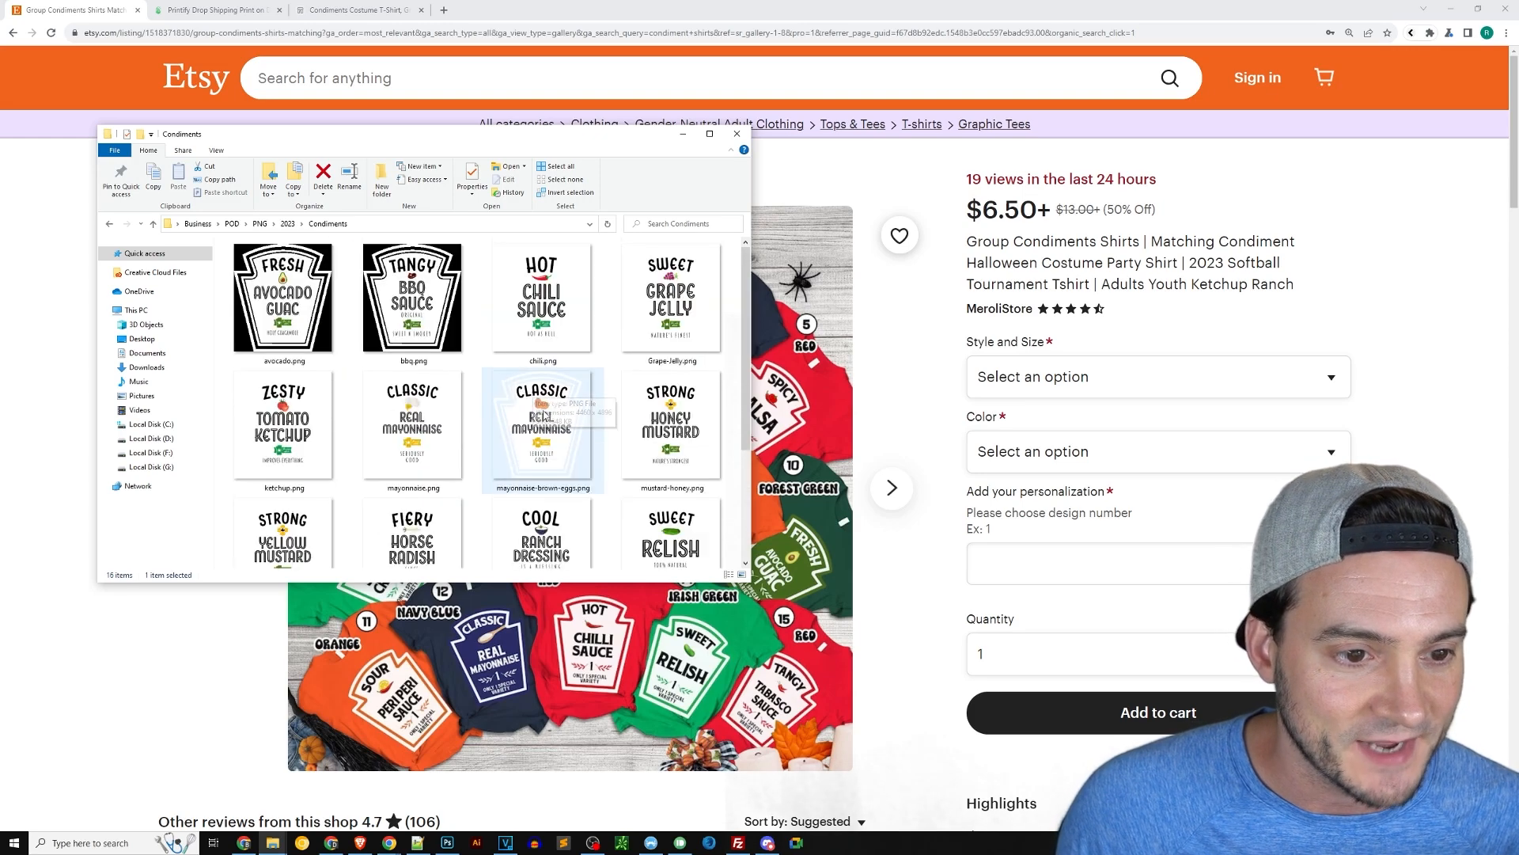
left_click(156, 193)
- Switch to Printify and open the men's T-shirts category of the product catalog
left_click(216, 11)
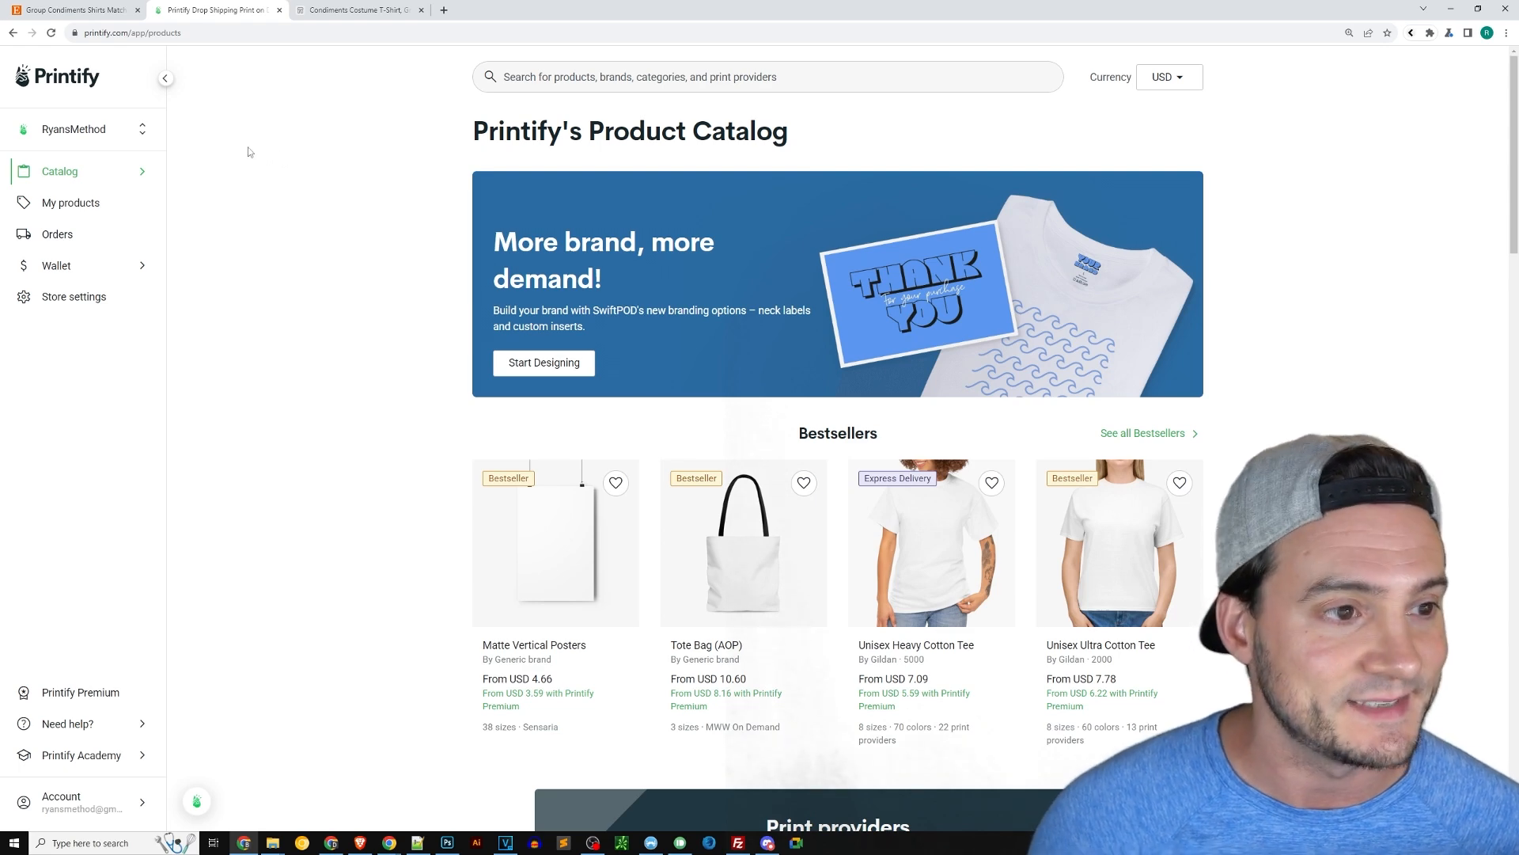
left_click(130, 178)
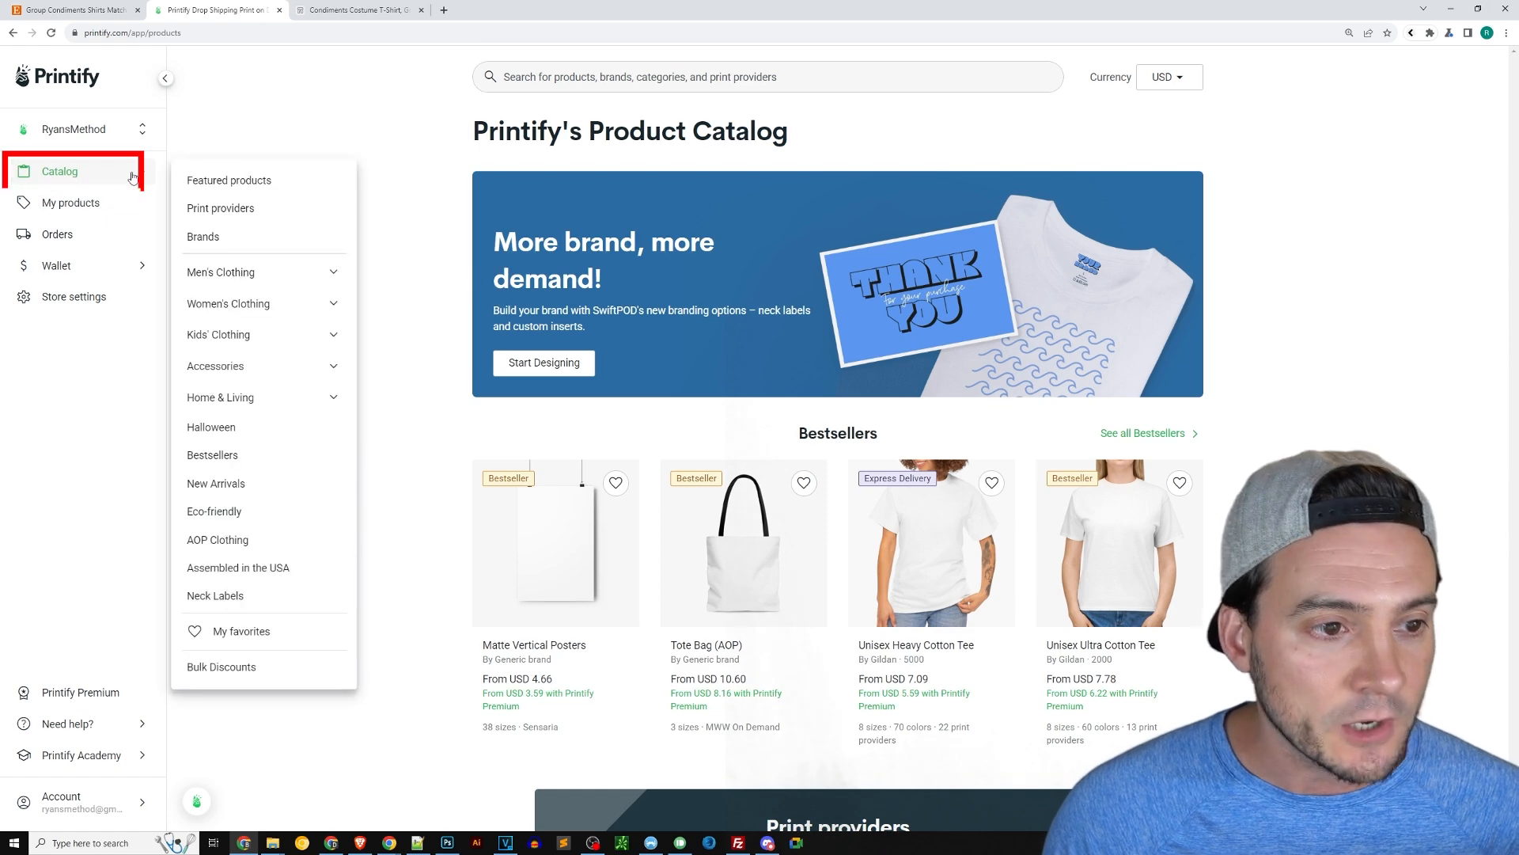
left_click(342, 274)
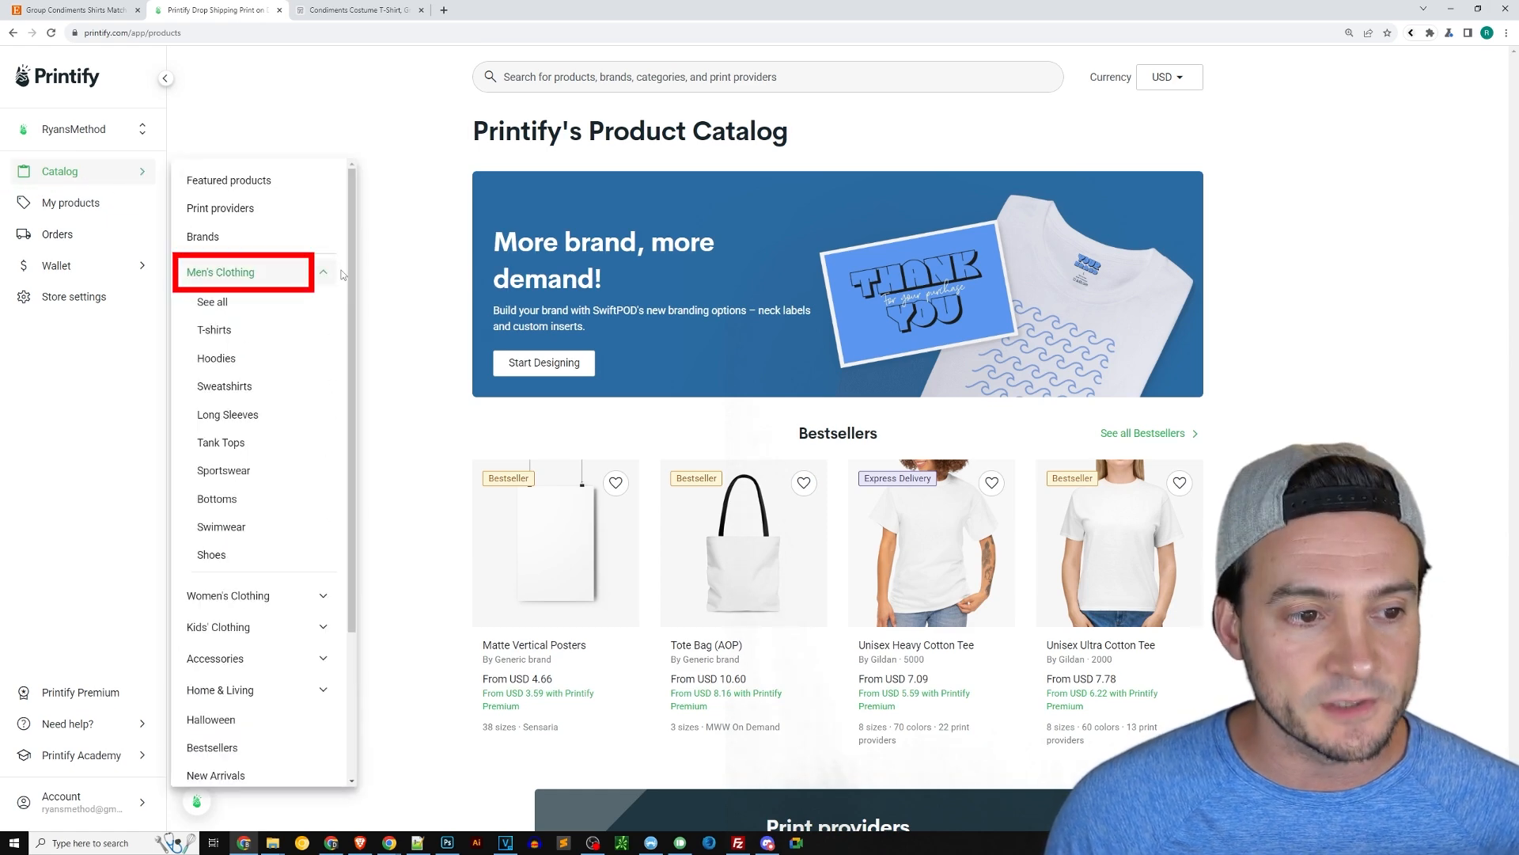
left_click(226, 332)
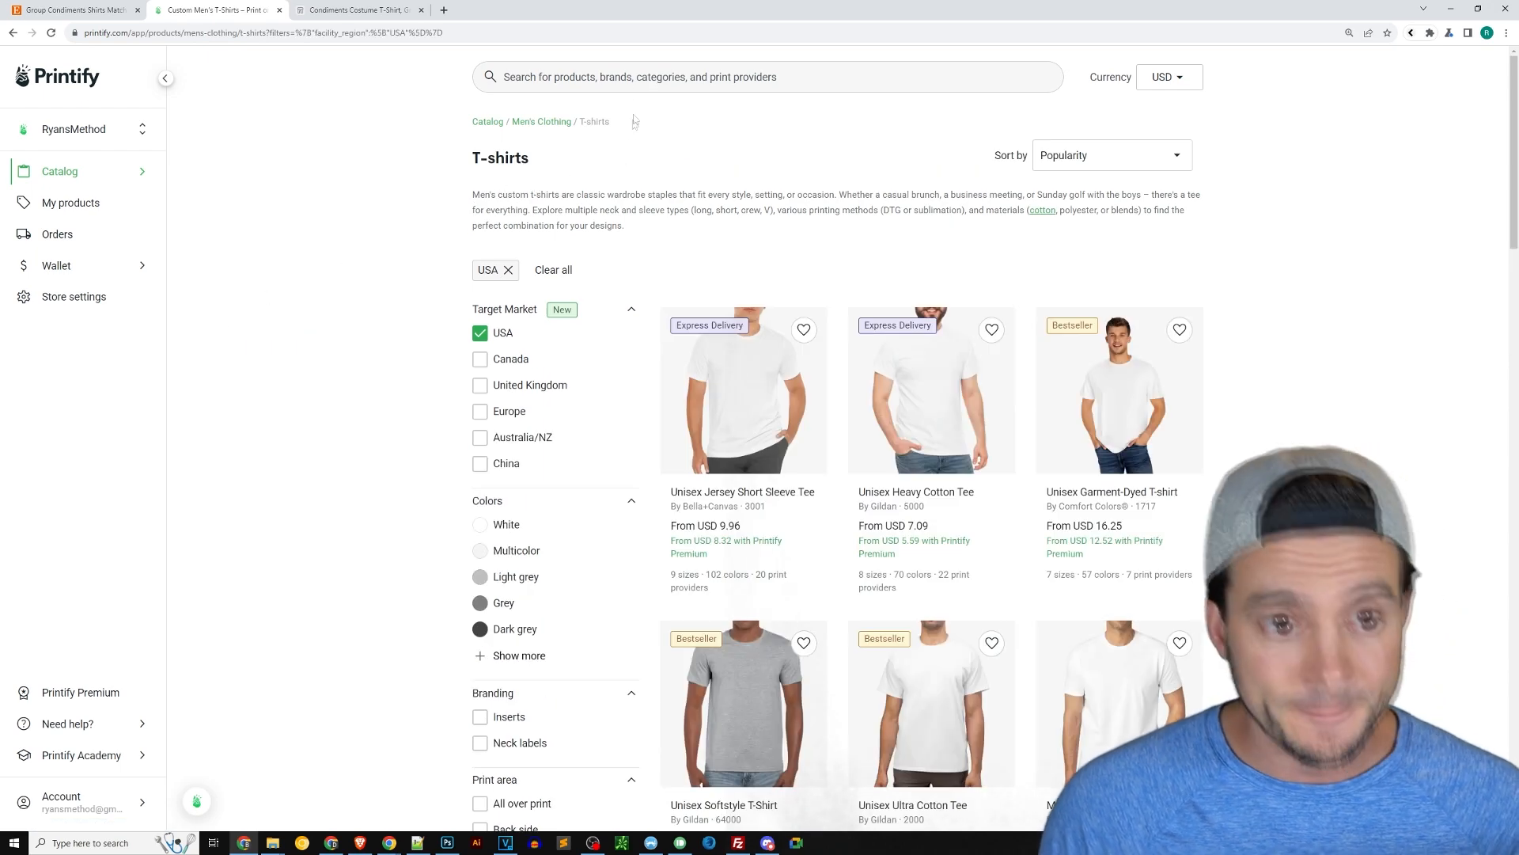
- Search the product catalog for 3001 and open the Bella+Canvas Unisex Jersey Short Sleeve Tee
left_click(627, 86)
type("3001")
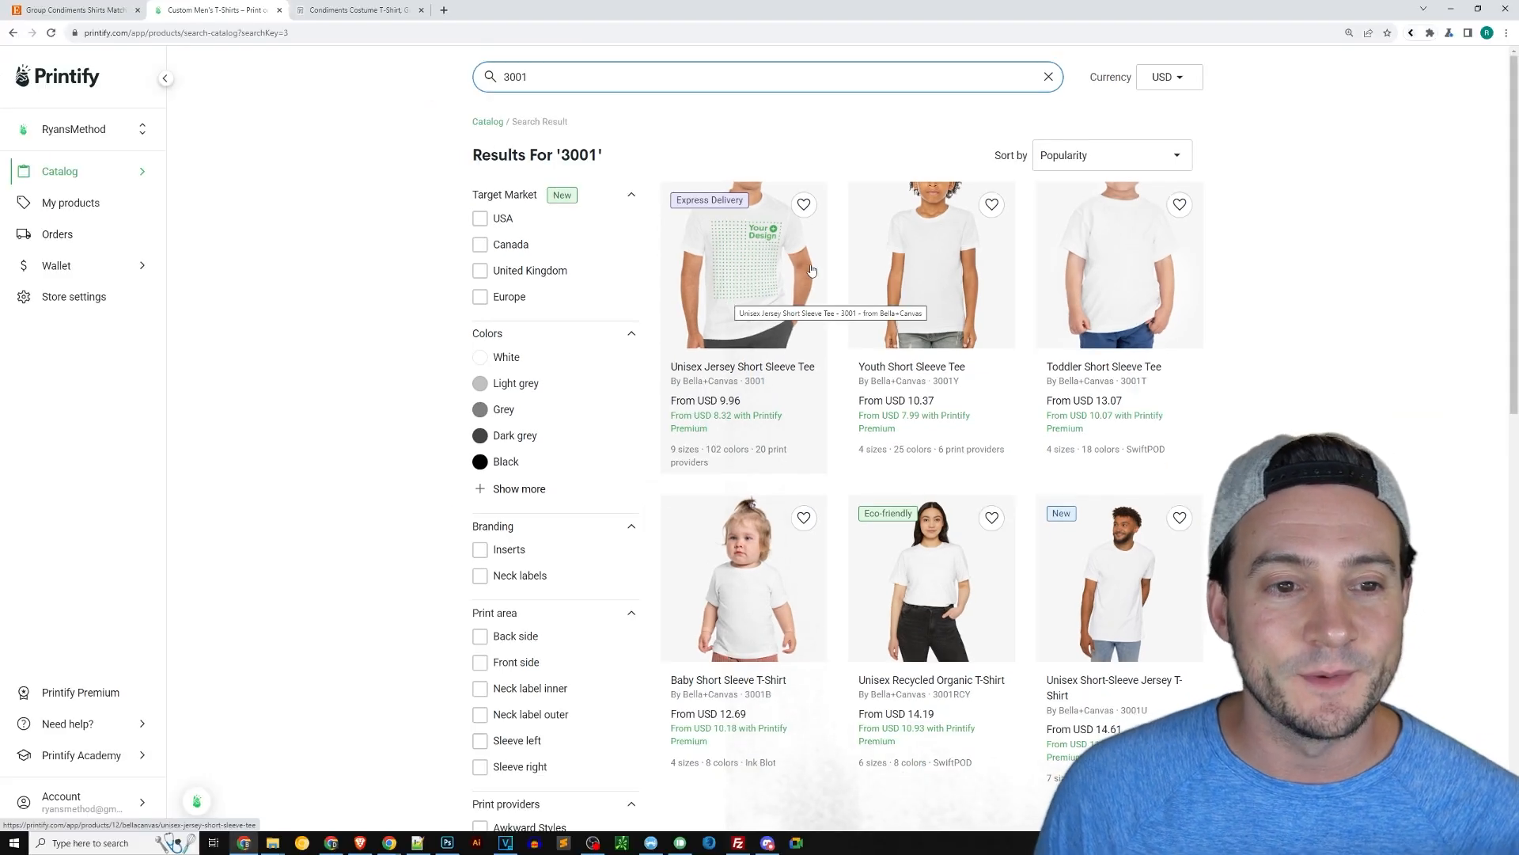
left_click(753, 278)
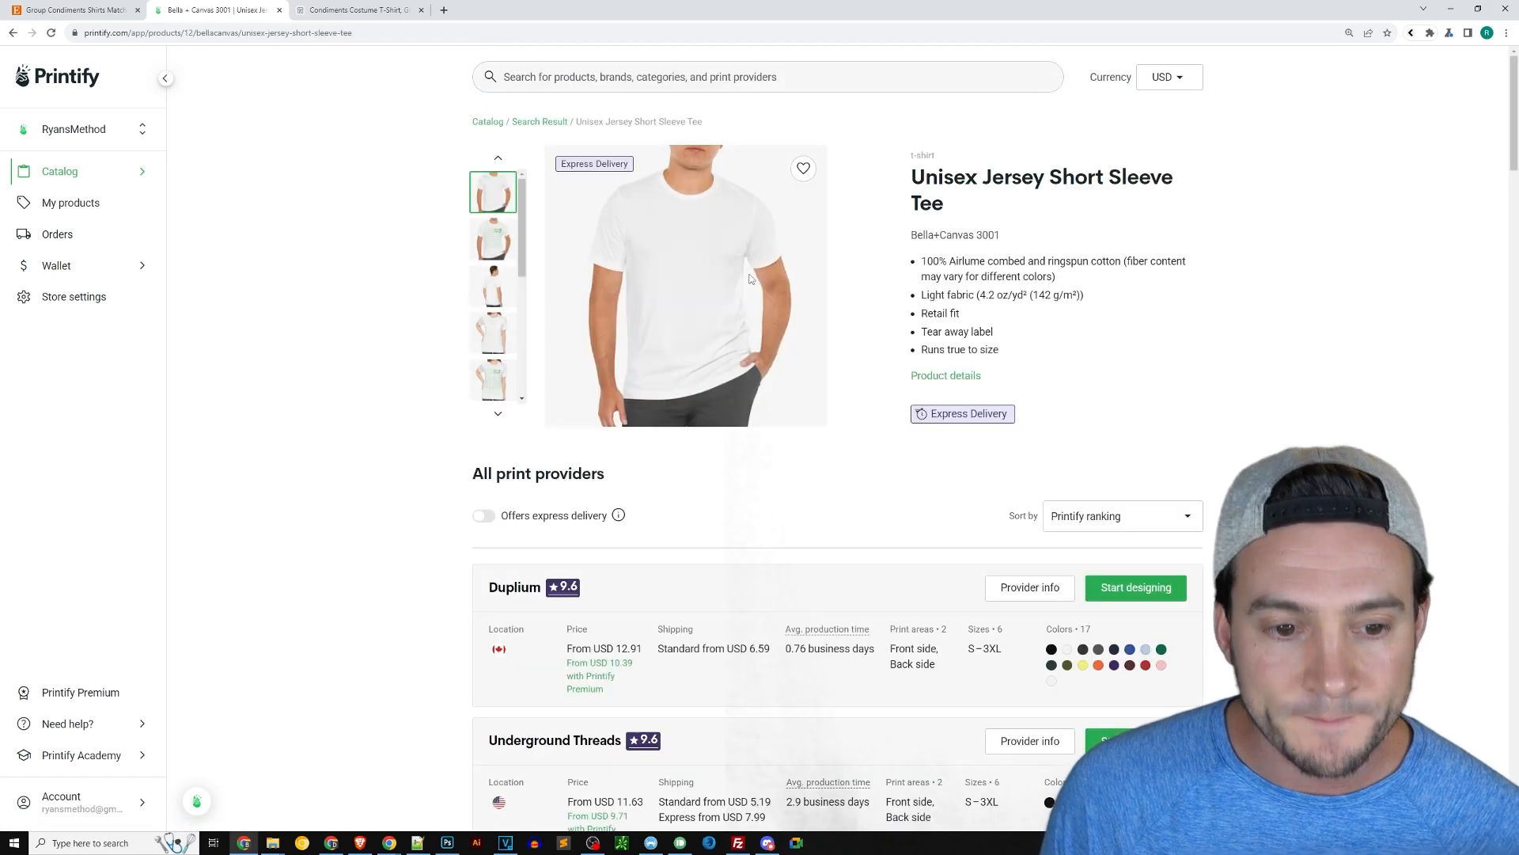
- Sort the tee's print providers by lowest price
scroll(871, 289, "down", 3)
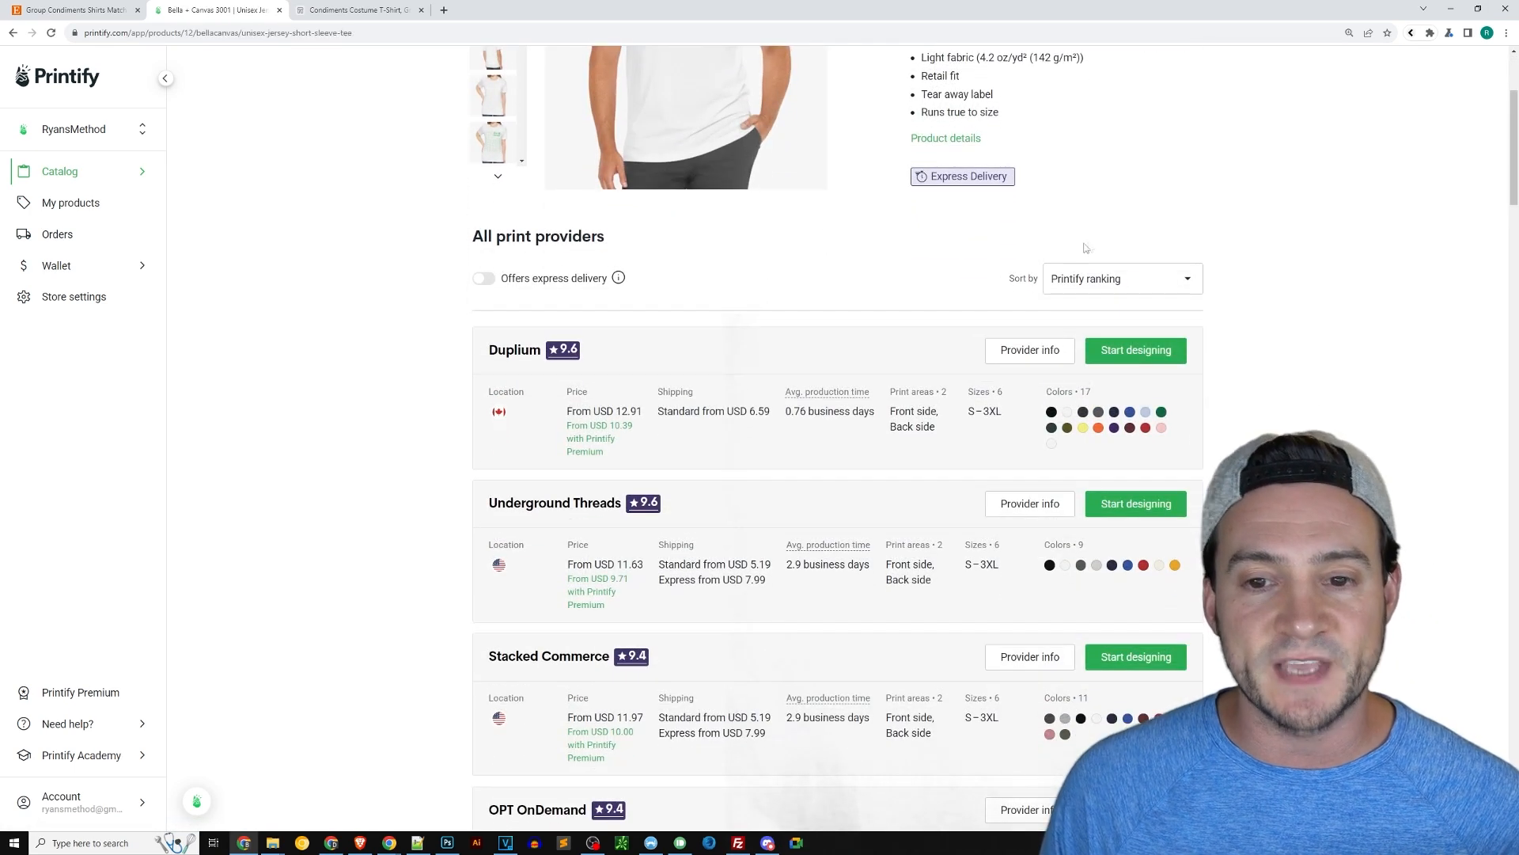
left_click(1115, 278)
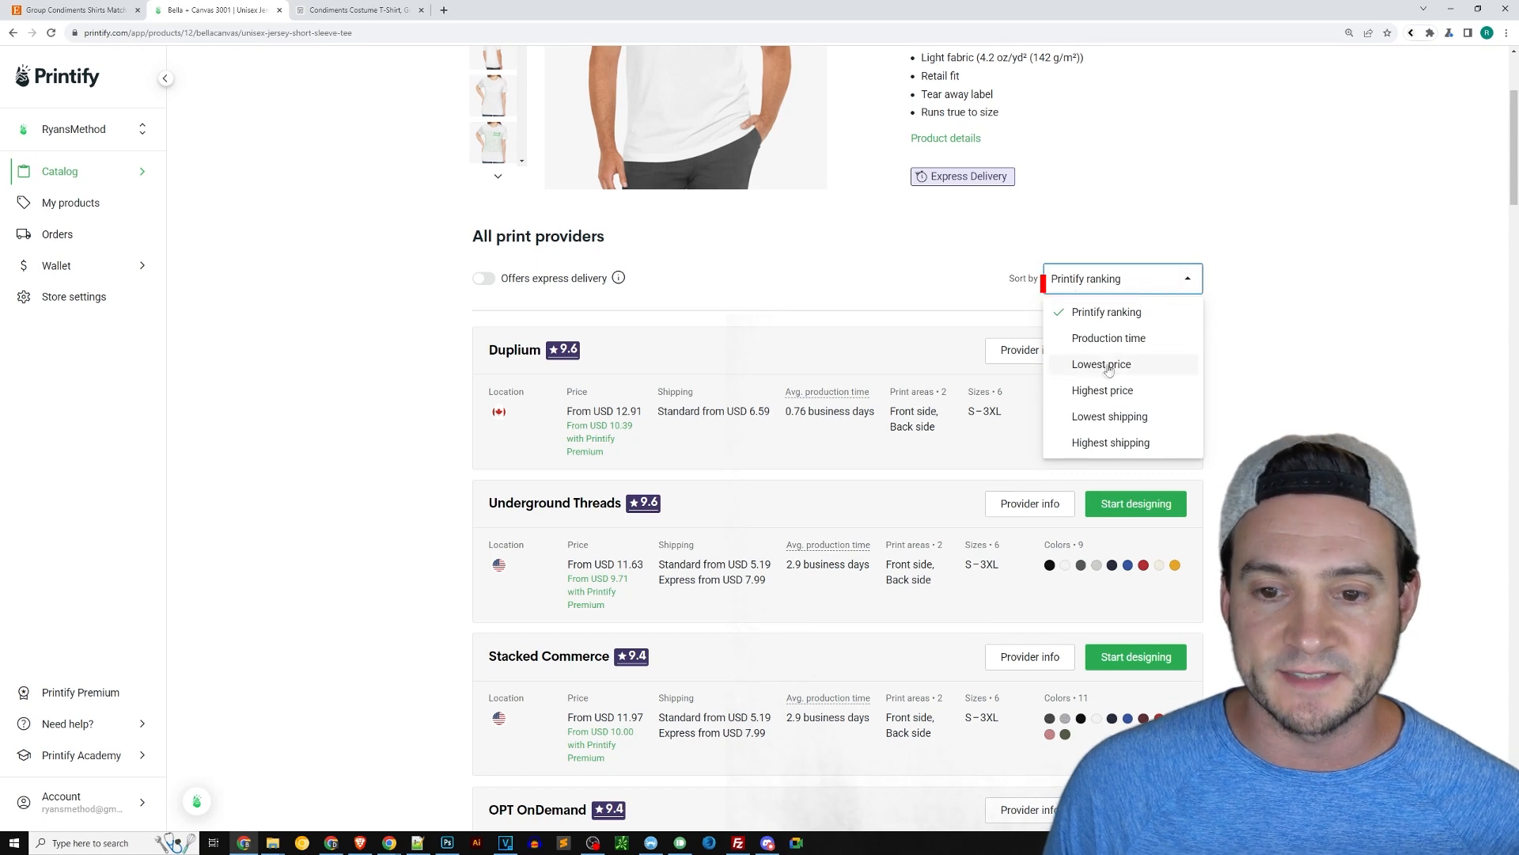
left_click(989, 274)
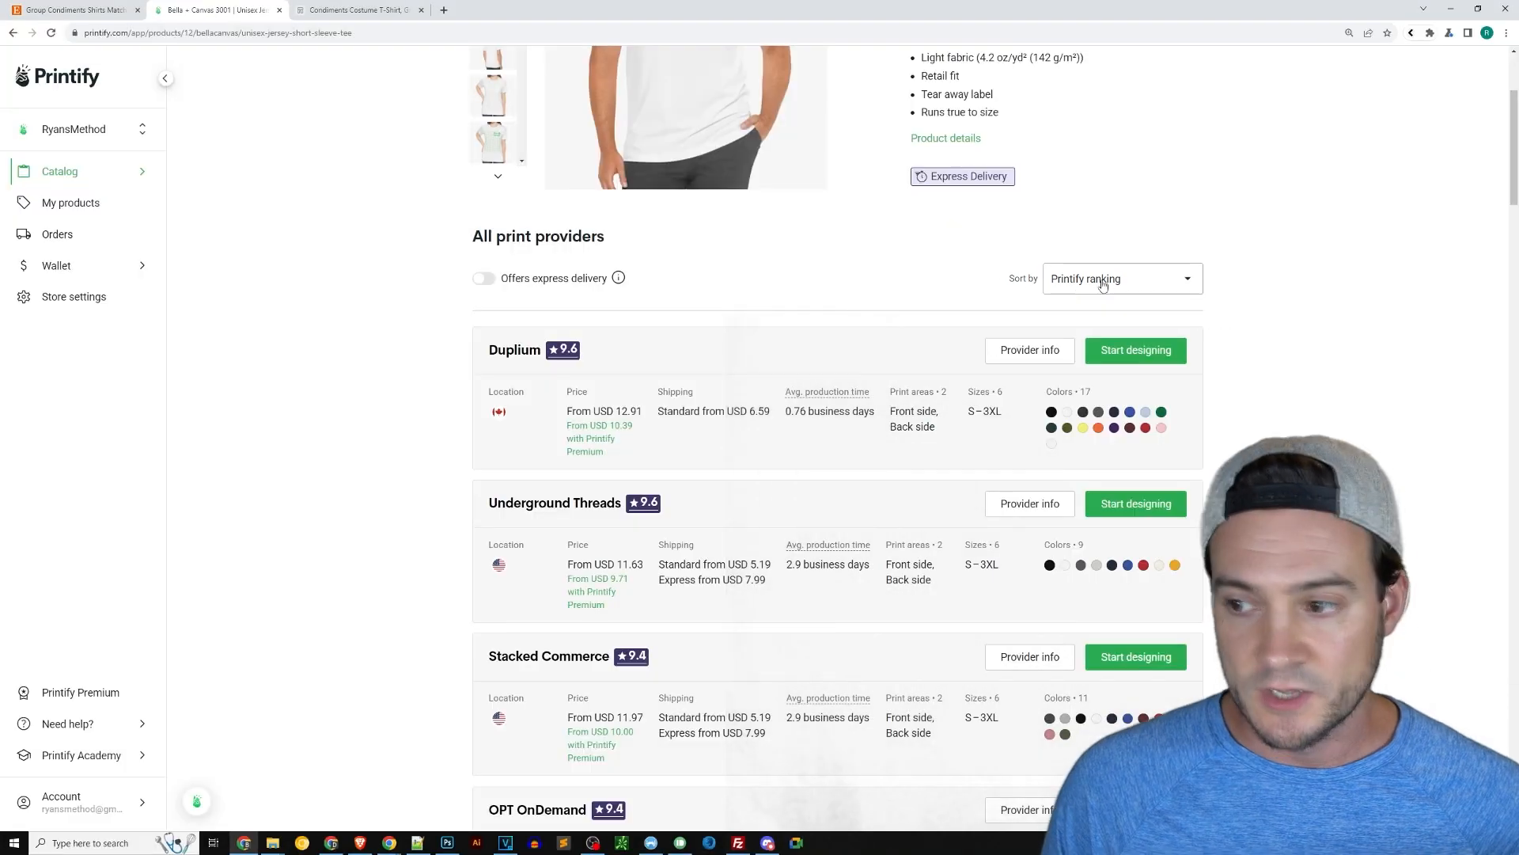
left_click(1103, 282)
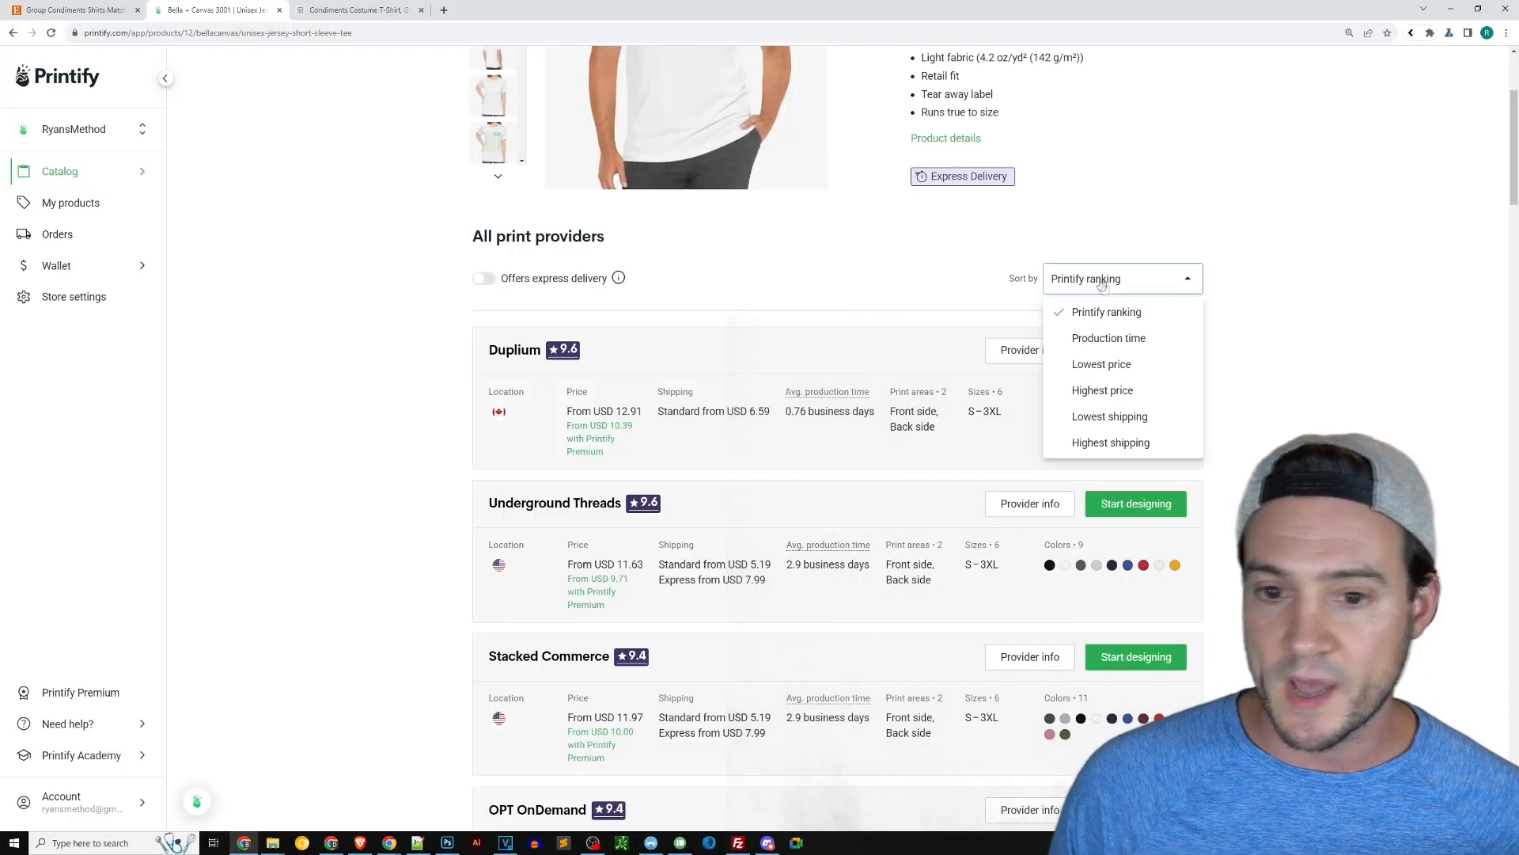
left_click(1113, 369)
- Find SwiftPOD among the print providers and start designing the tee with it
scroll(1296, 340, "down", 5)
scroll(1302, 336, "down", 5)
scroll(1294, 405, "up", 6)
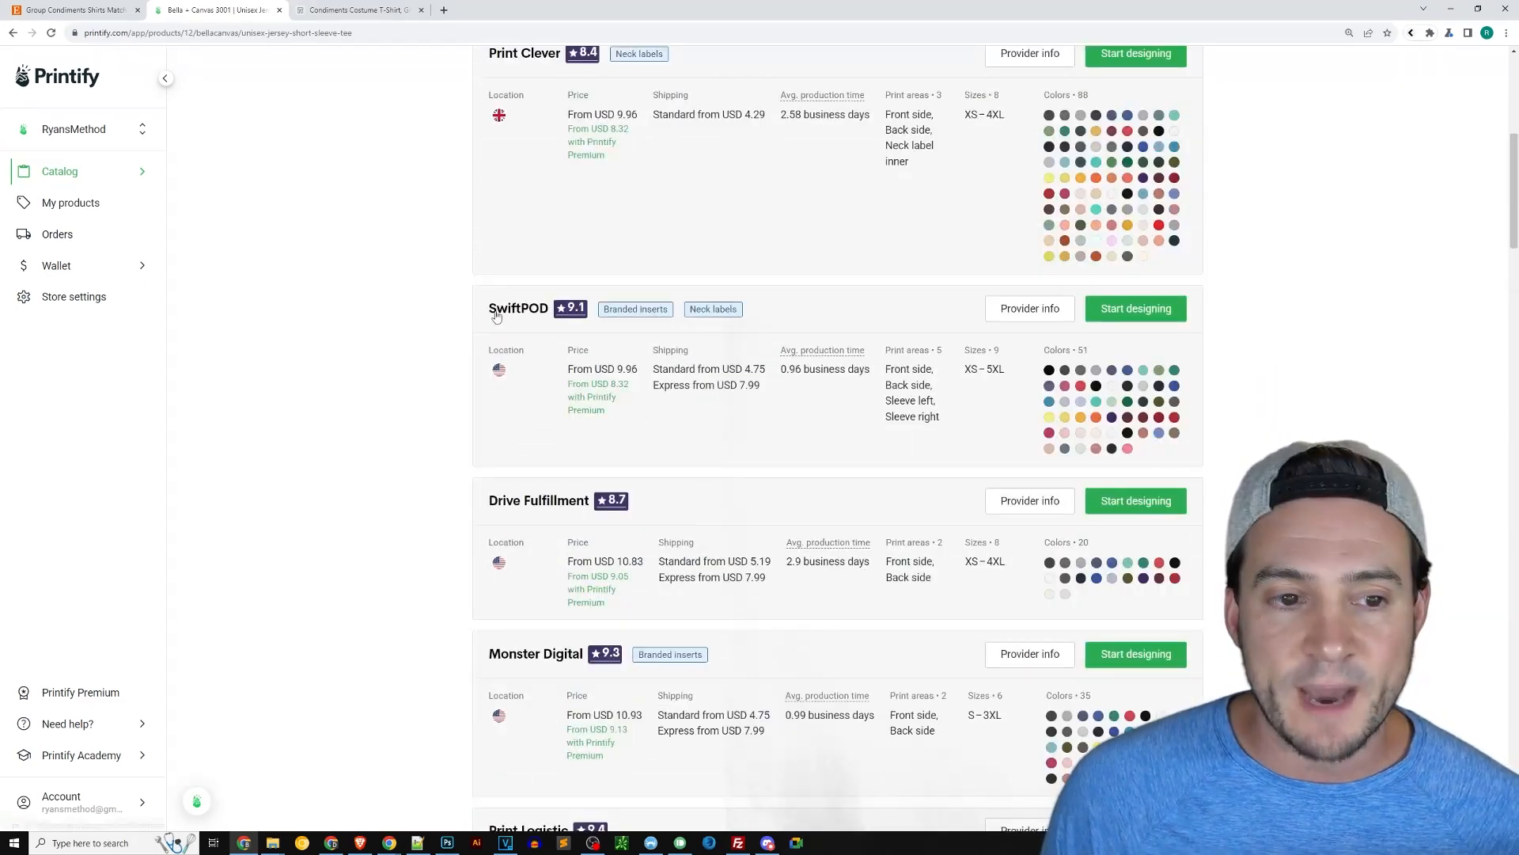
left_click(1137, 310)
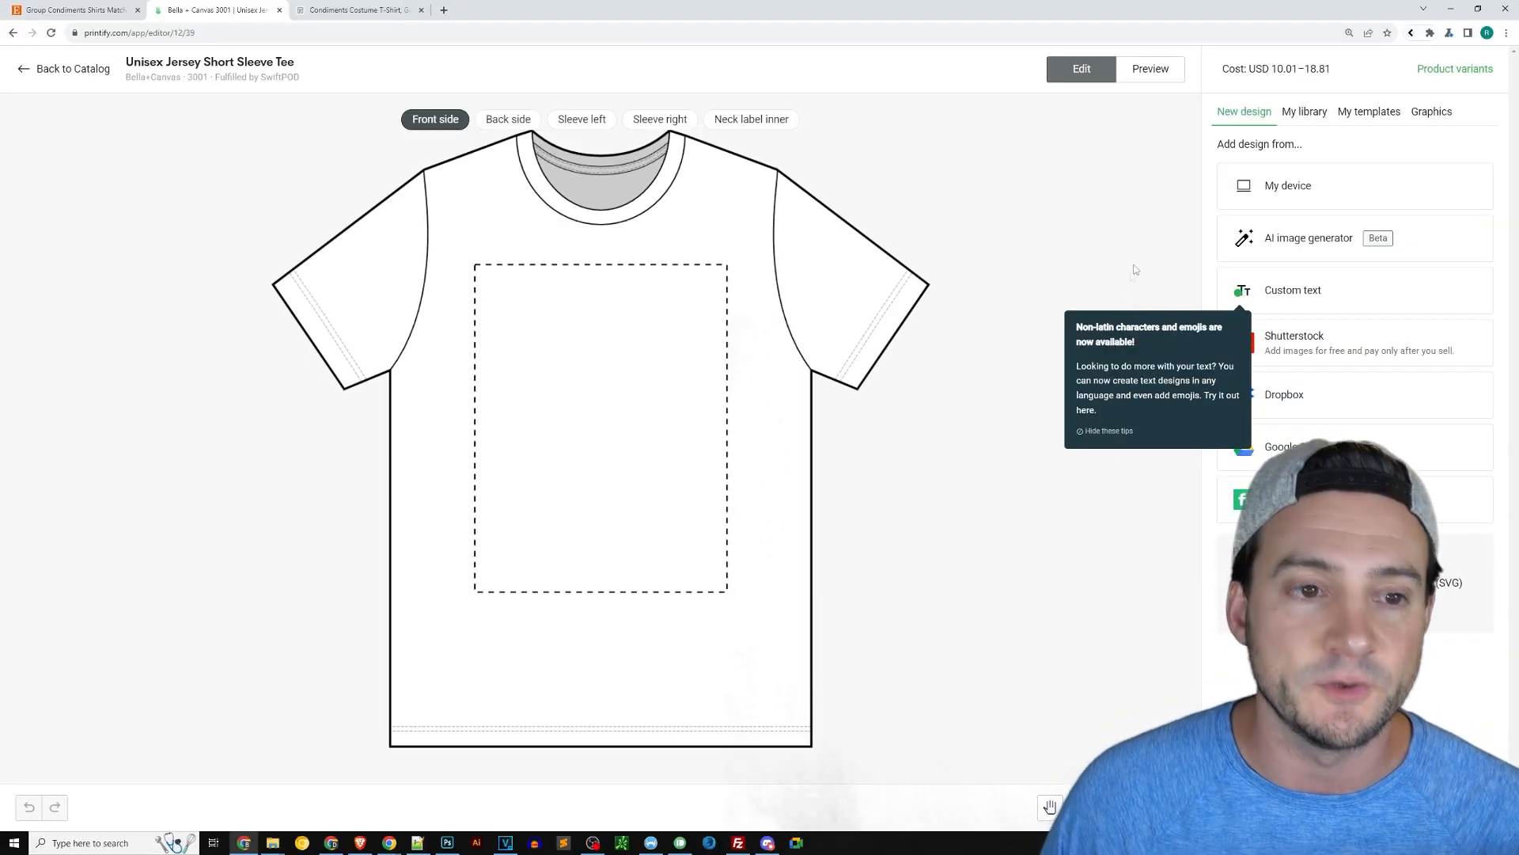
left_click(1295, 187)
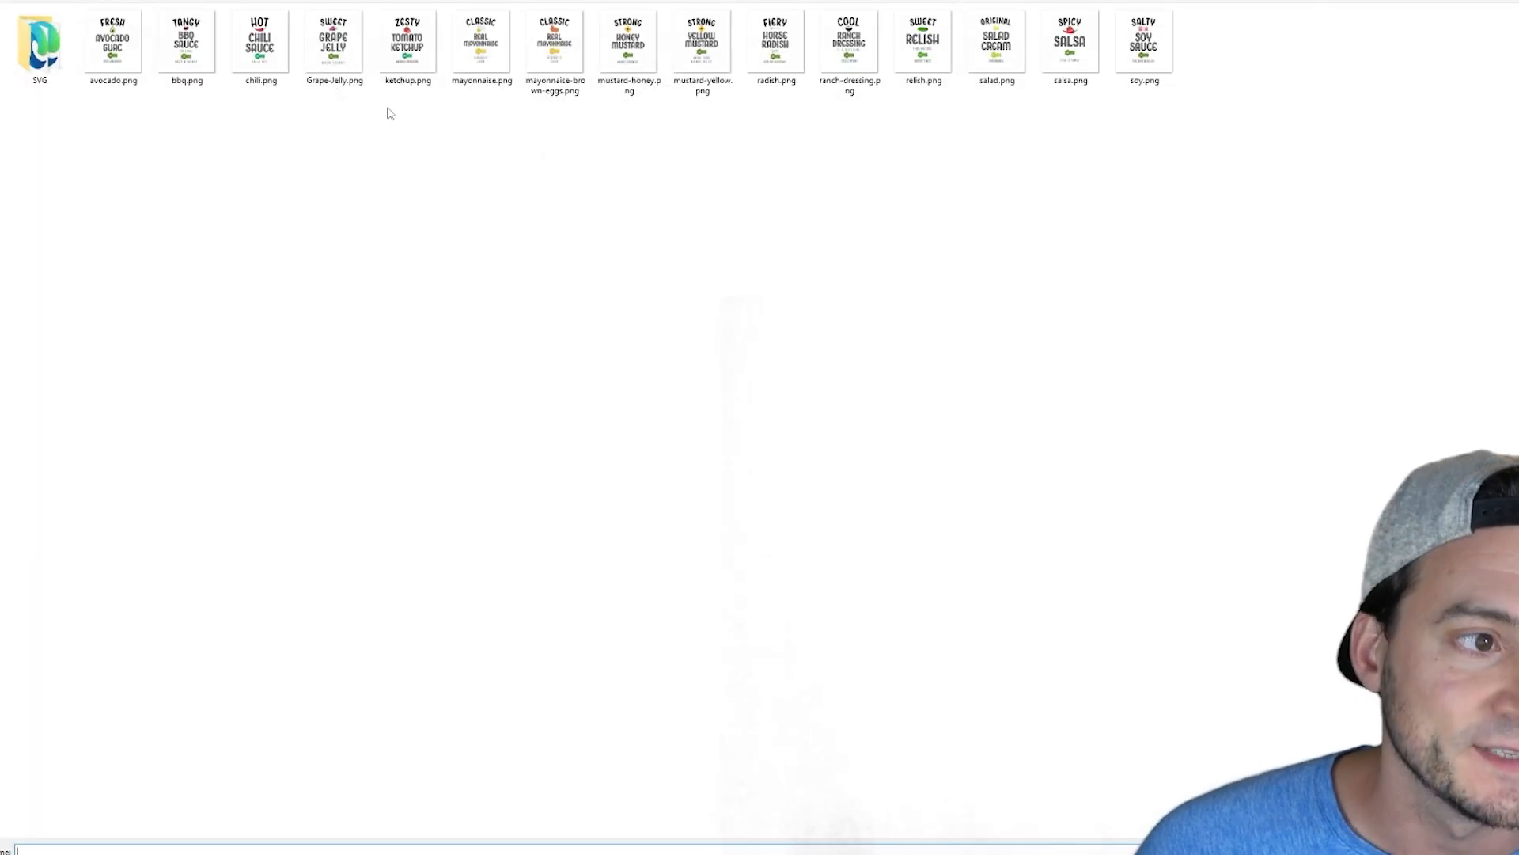
scroll(674, 207, "up", 3)
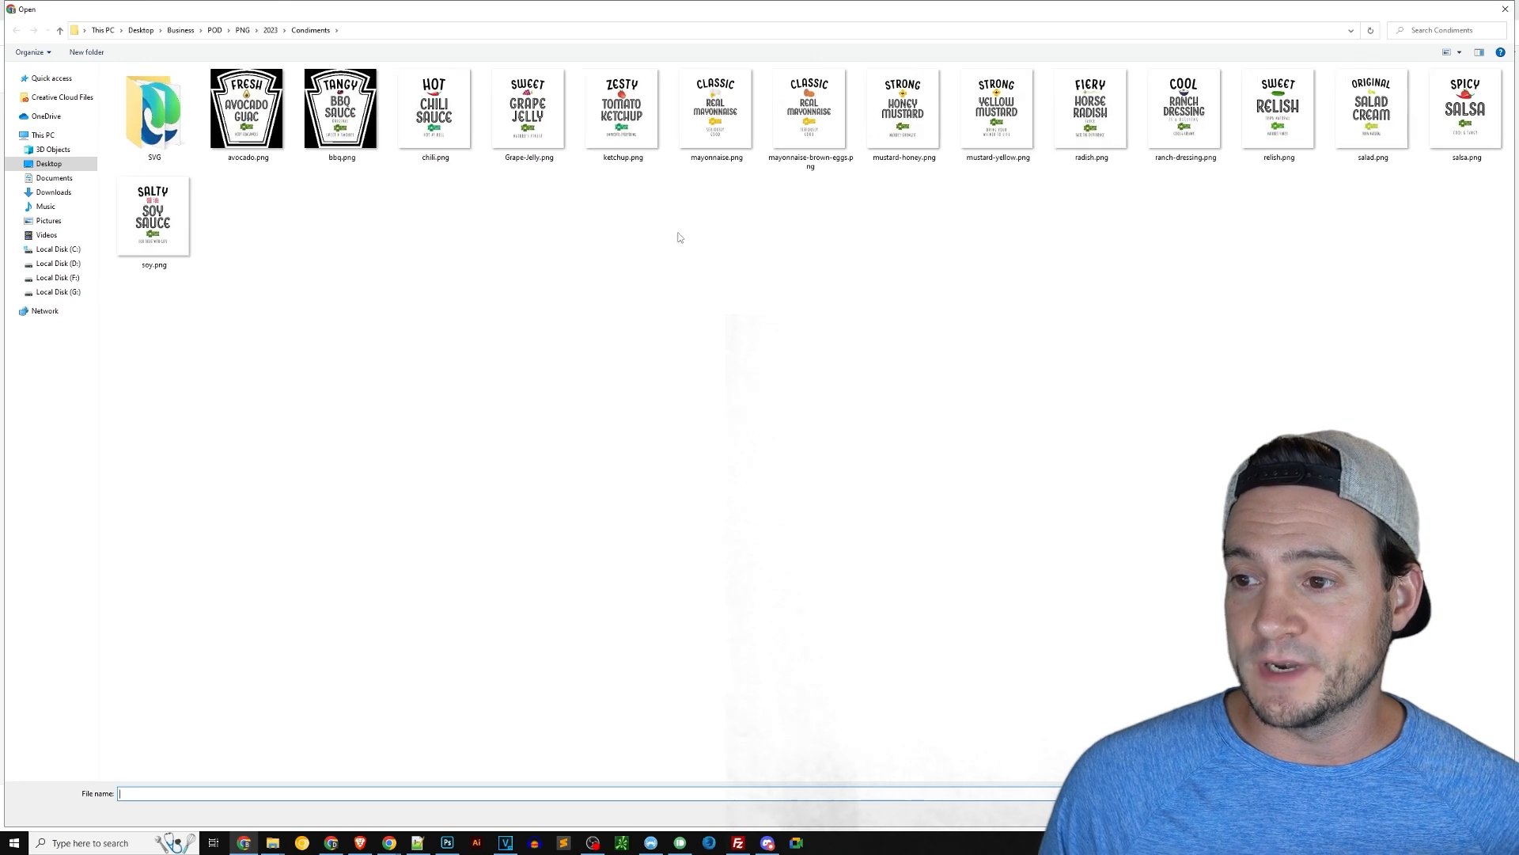
scroll(679, 237, "up", 2)
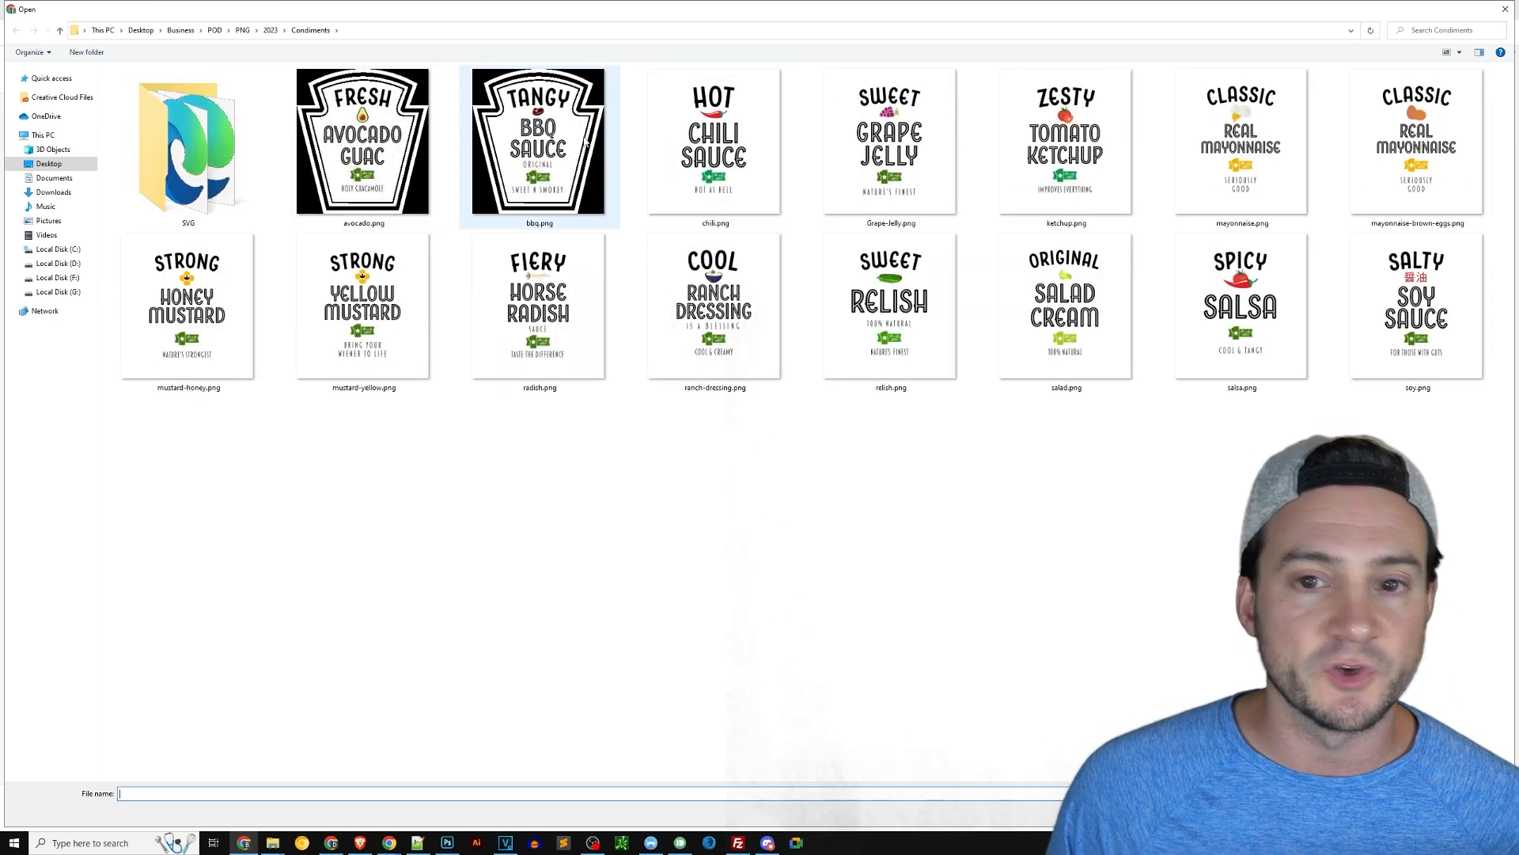
left_click(1070, 151)
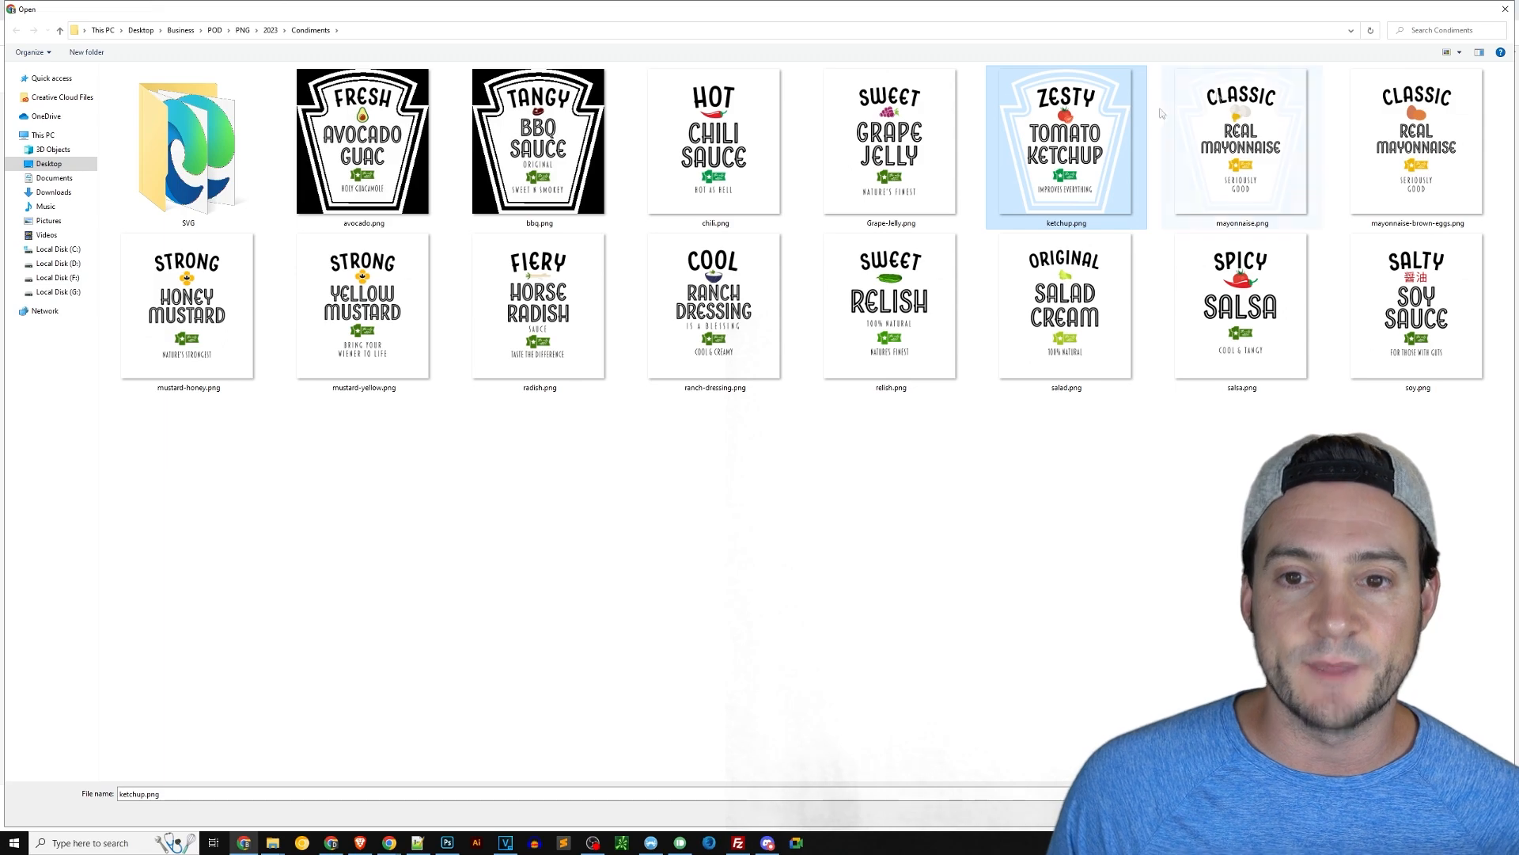
left_click(1505, 10)
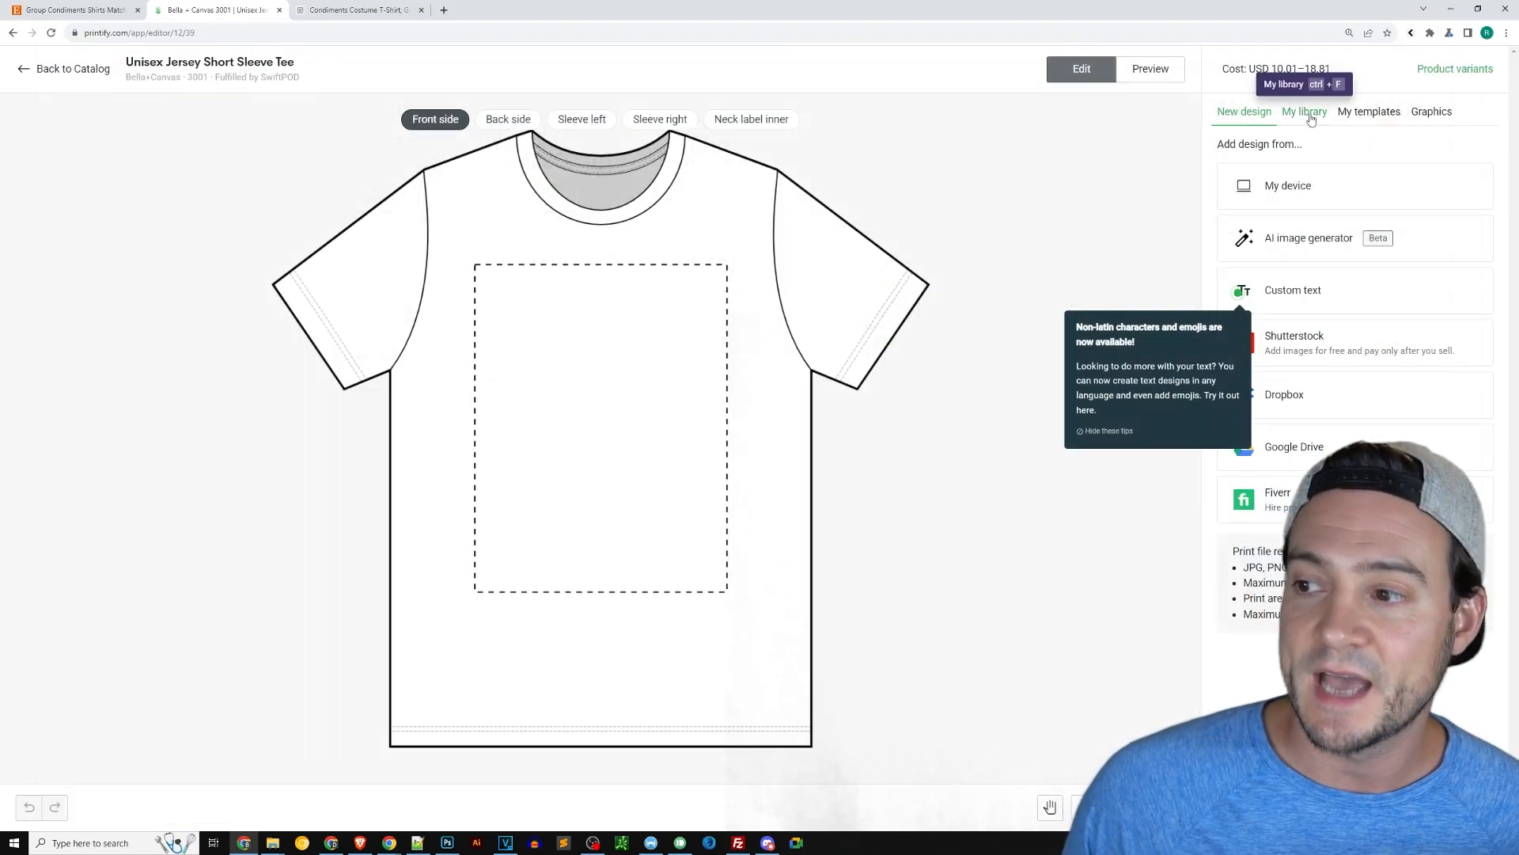
- Add ketchup.png from the design library to the front side of the shirt
key("Print")
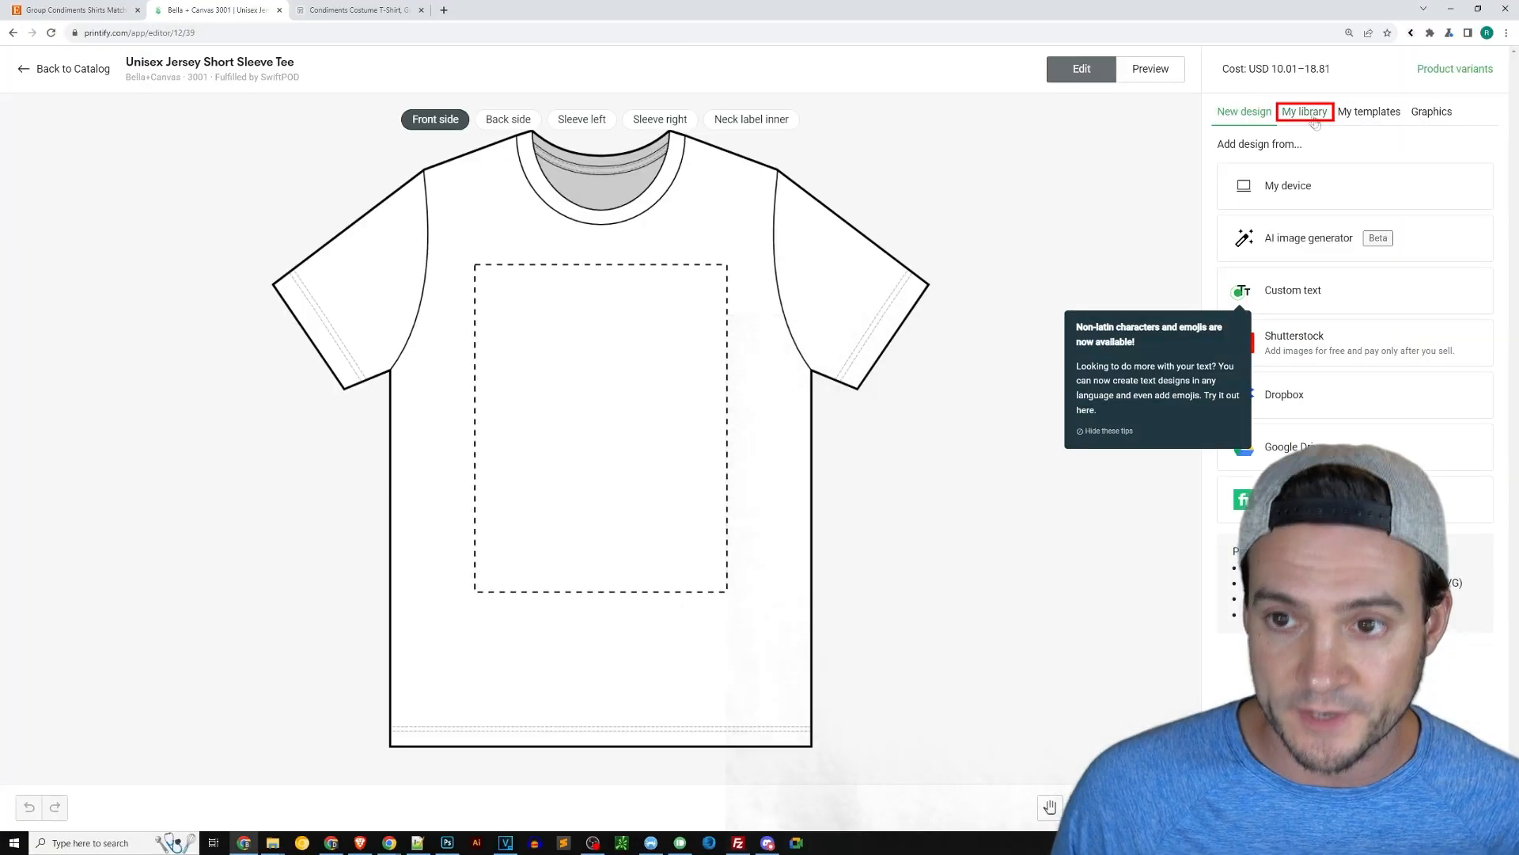
left_click(1301, 111)
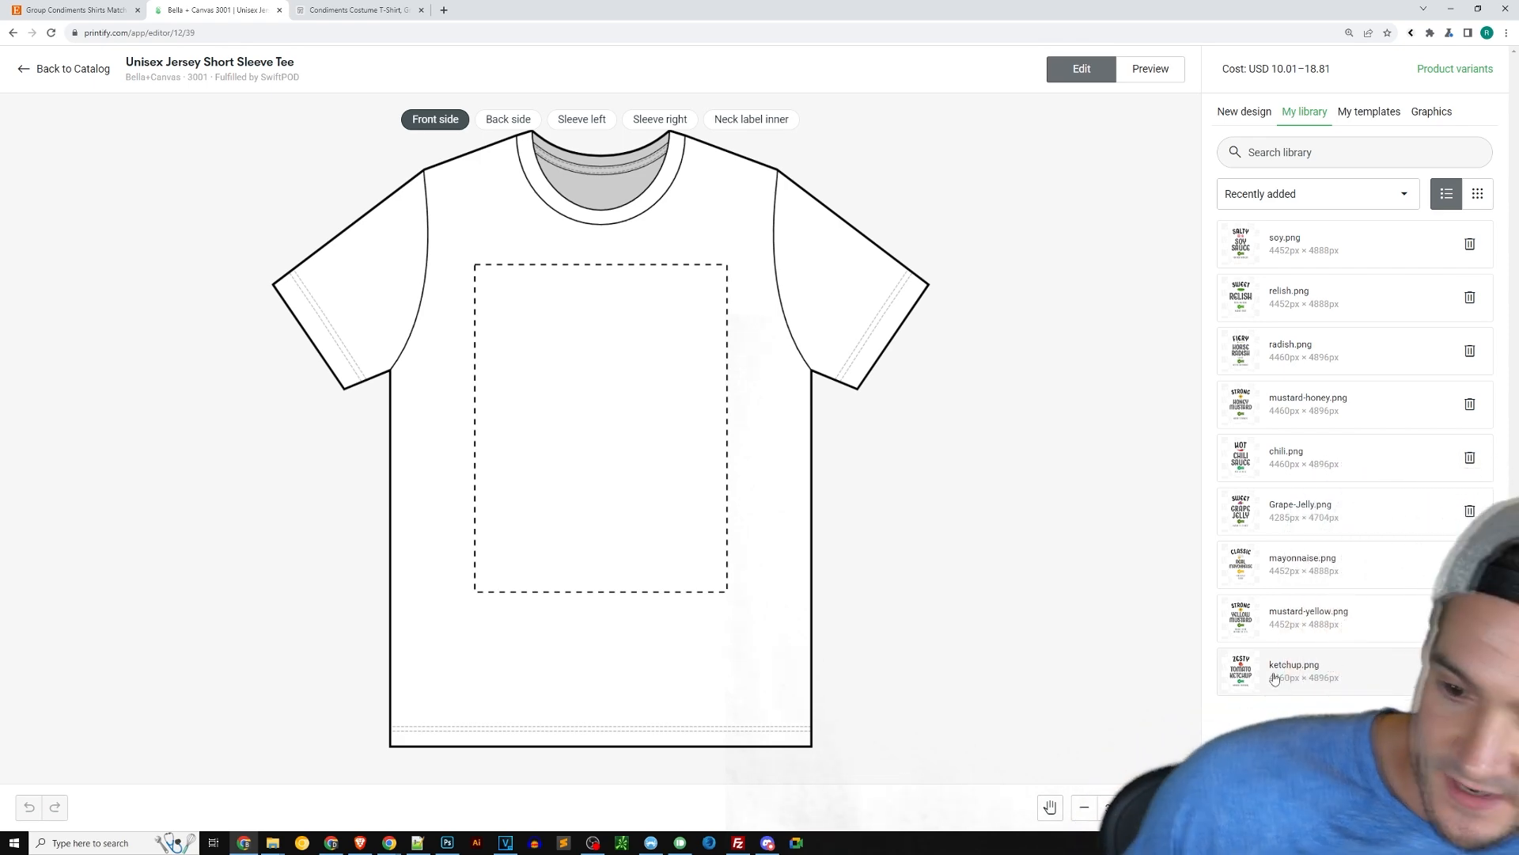
left_click(1345, 671)
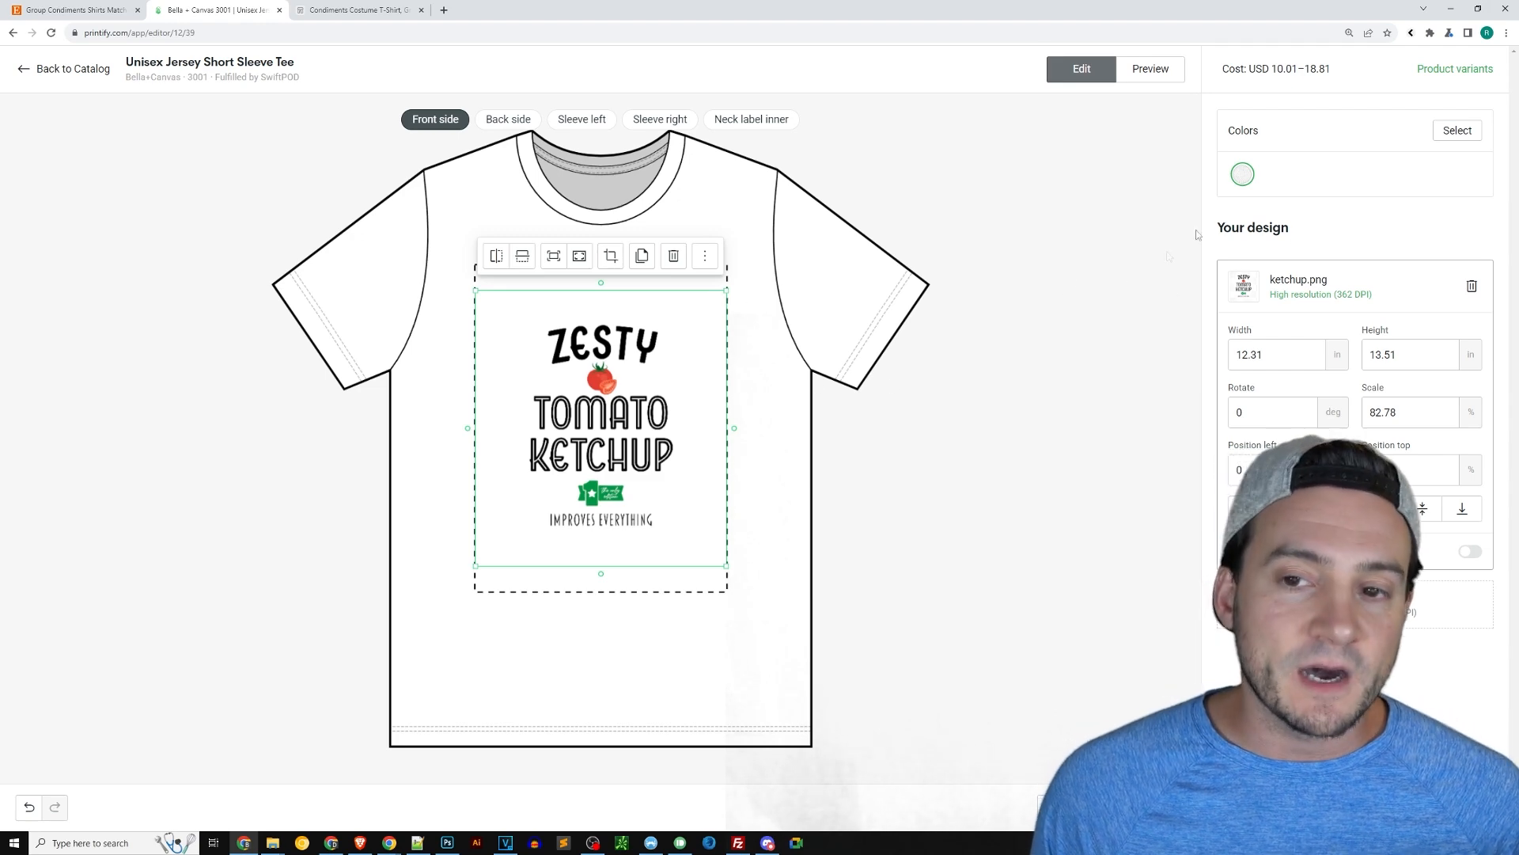
- Add red as a shirt color and remove white from the selected colors
left_click(1462, 135)
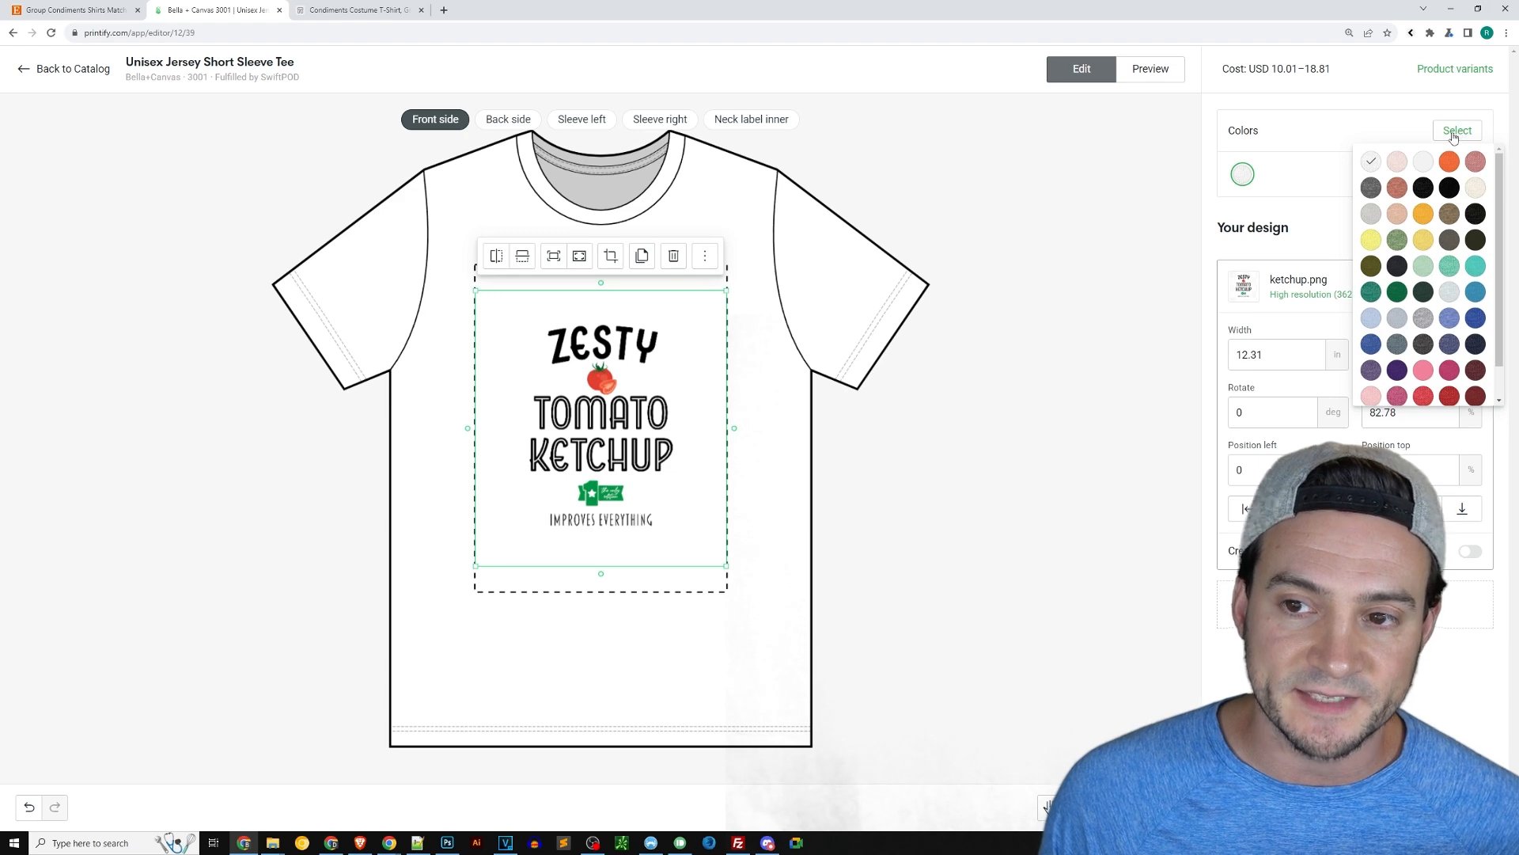
left_click(1451, 398)
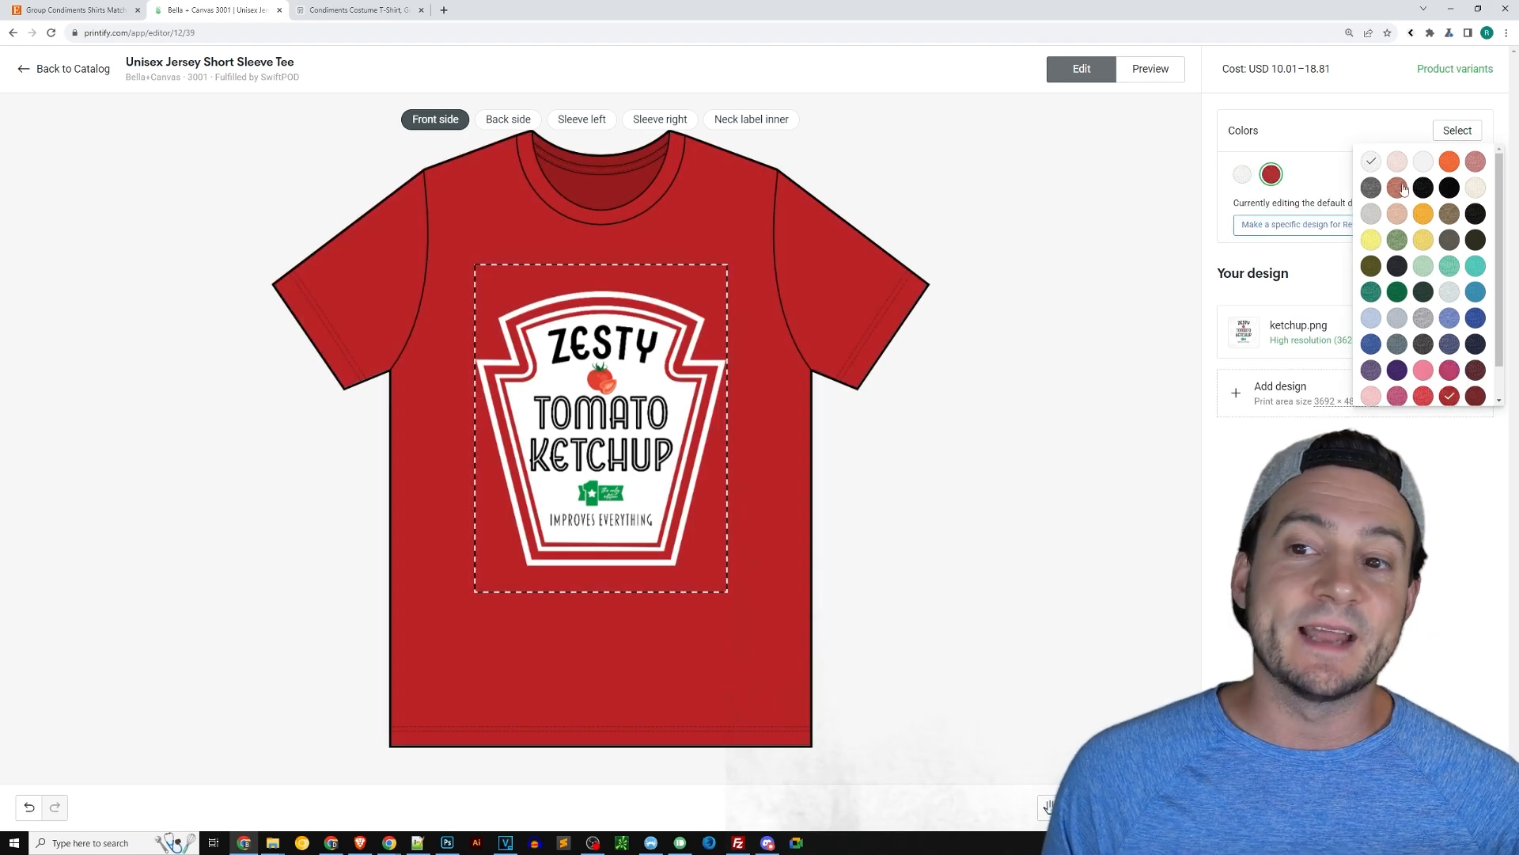
left_click(1371, 162)
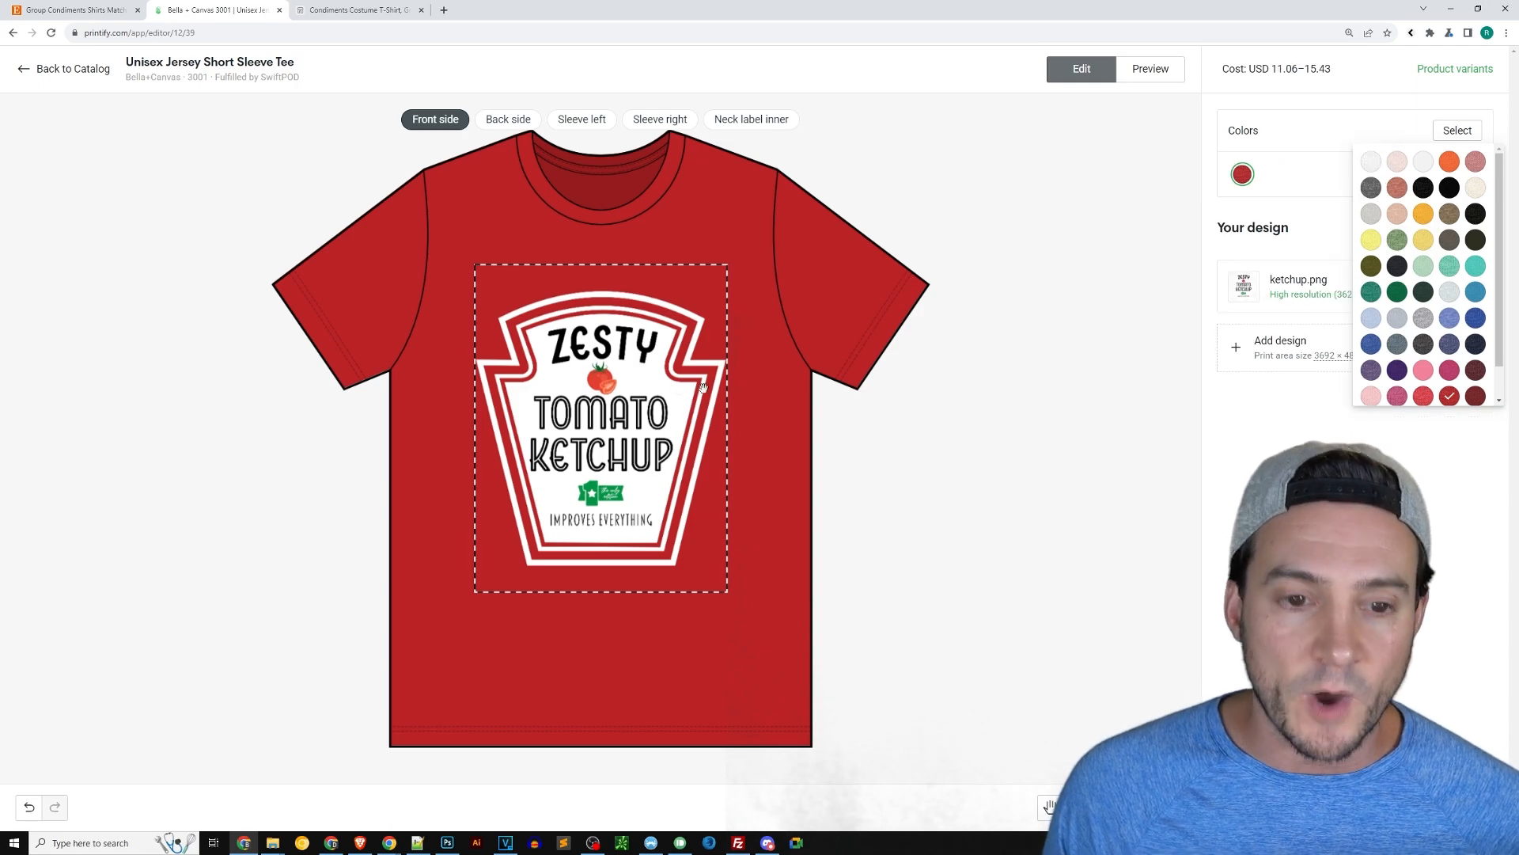
- Move the ketchup design up to the upper edge of the print area and deselect it
left_click_drag(637, 385, 637, 364)
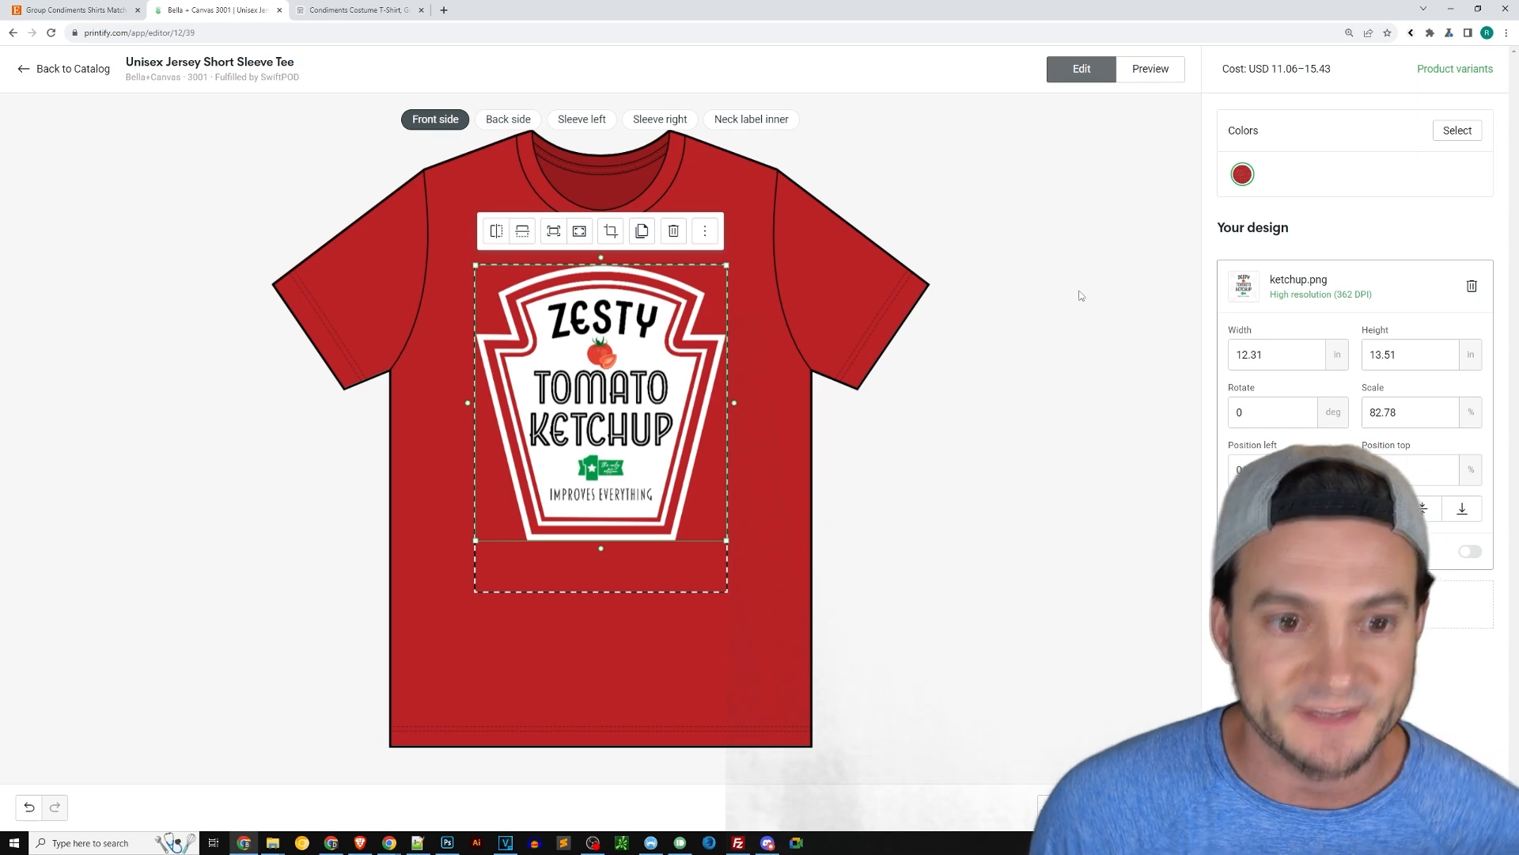
left_click(966, 253)
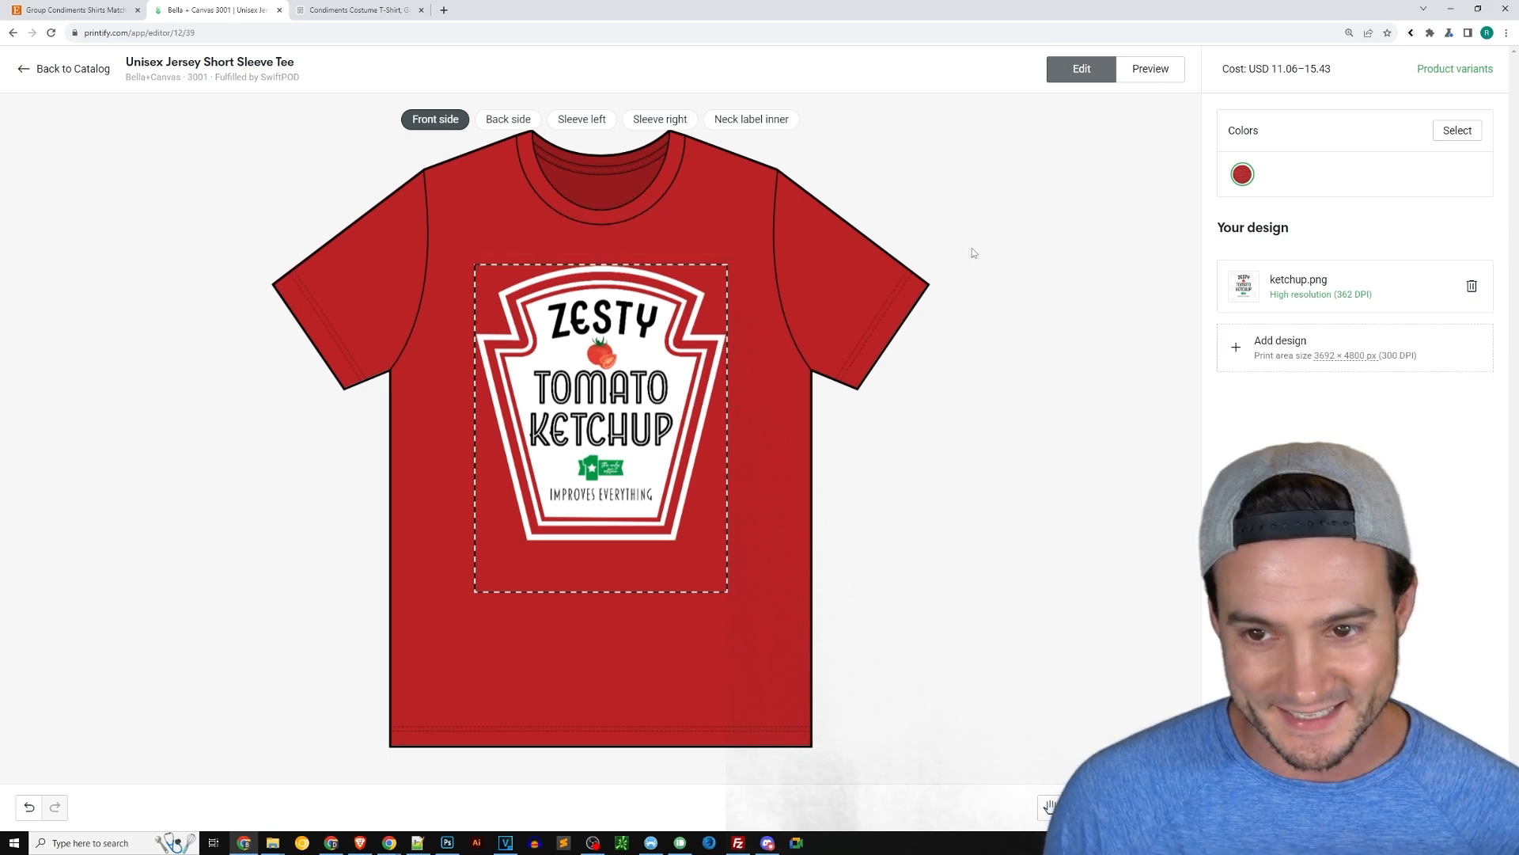
- Add the green Kelly color to the selected shirt colors
left_click(1458, 131)
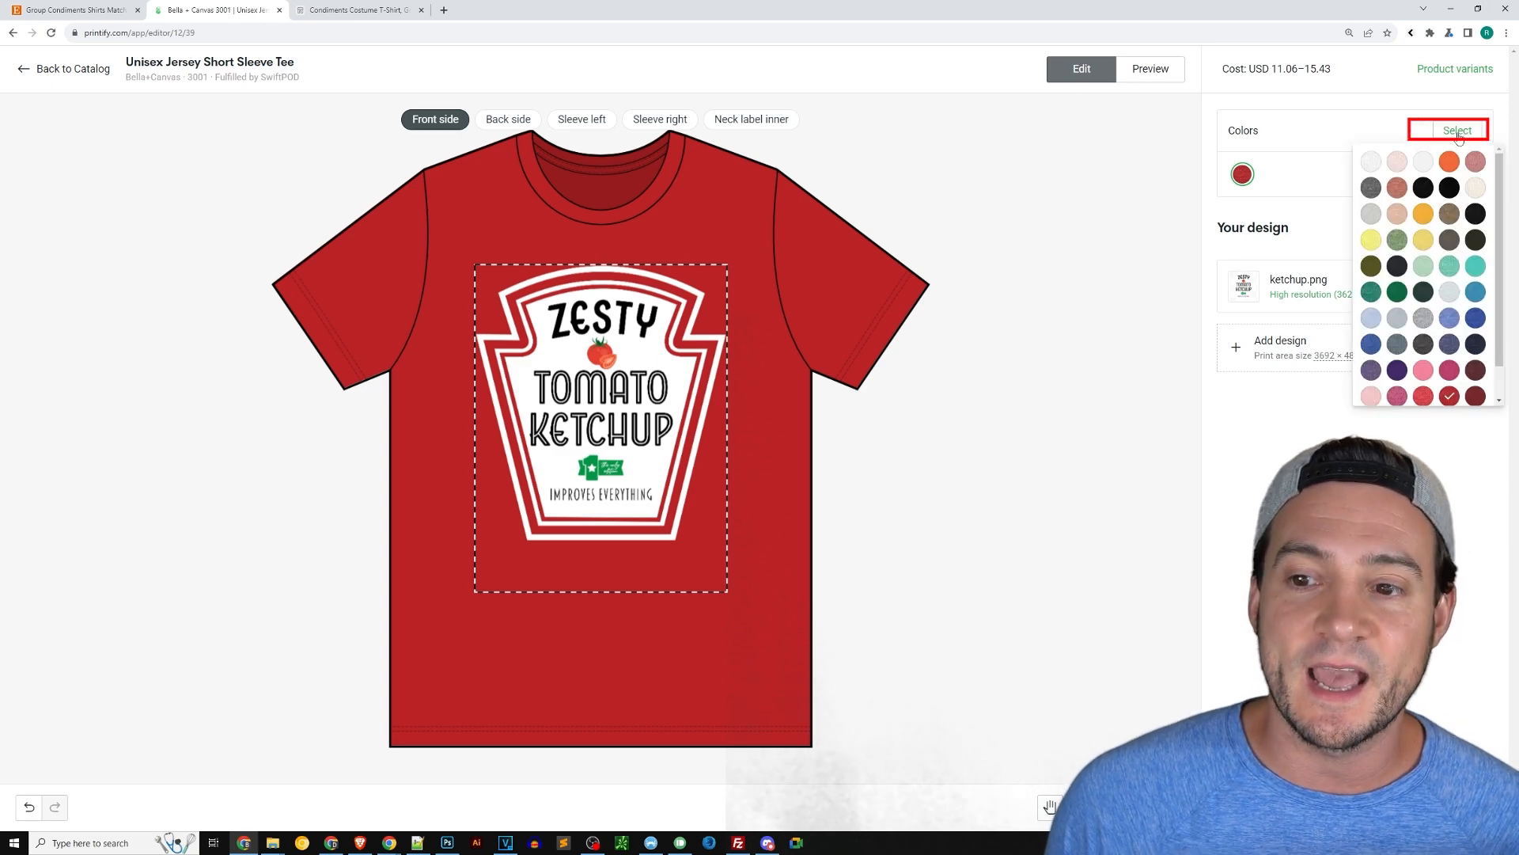
scroll(1421, 317, "down", 1)
scroll(1423, 315, "up", 1)
left_click(1398, 294)
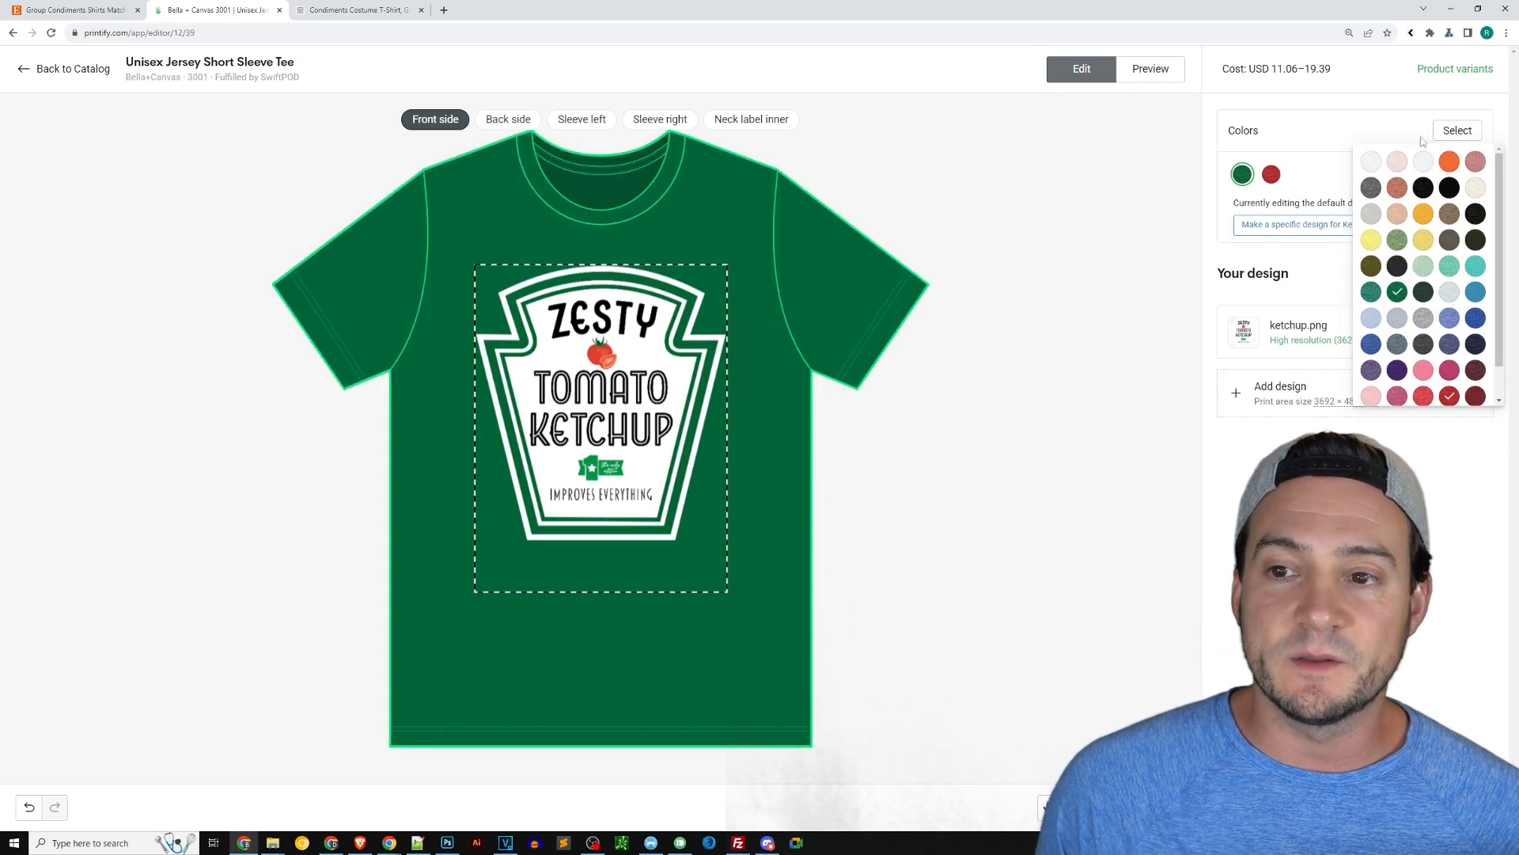
left_click(1422, 111)
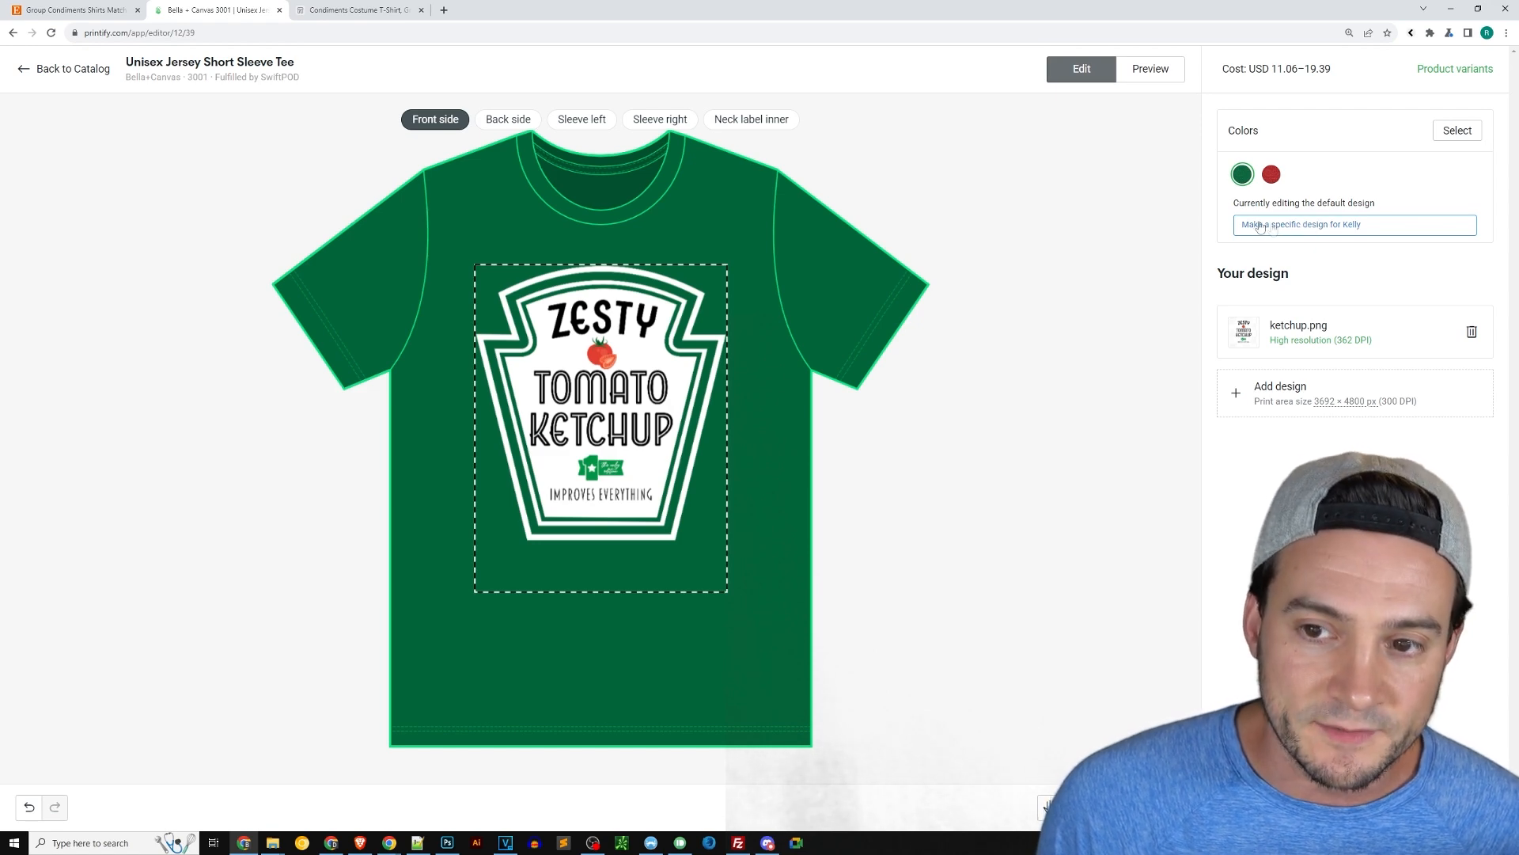
- Give the Kelly shirt its own design, replacing ketchup.png with relish.png from the library, placed at the print area's upper edge
left_click(1310, 226)
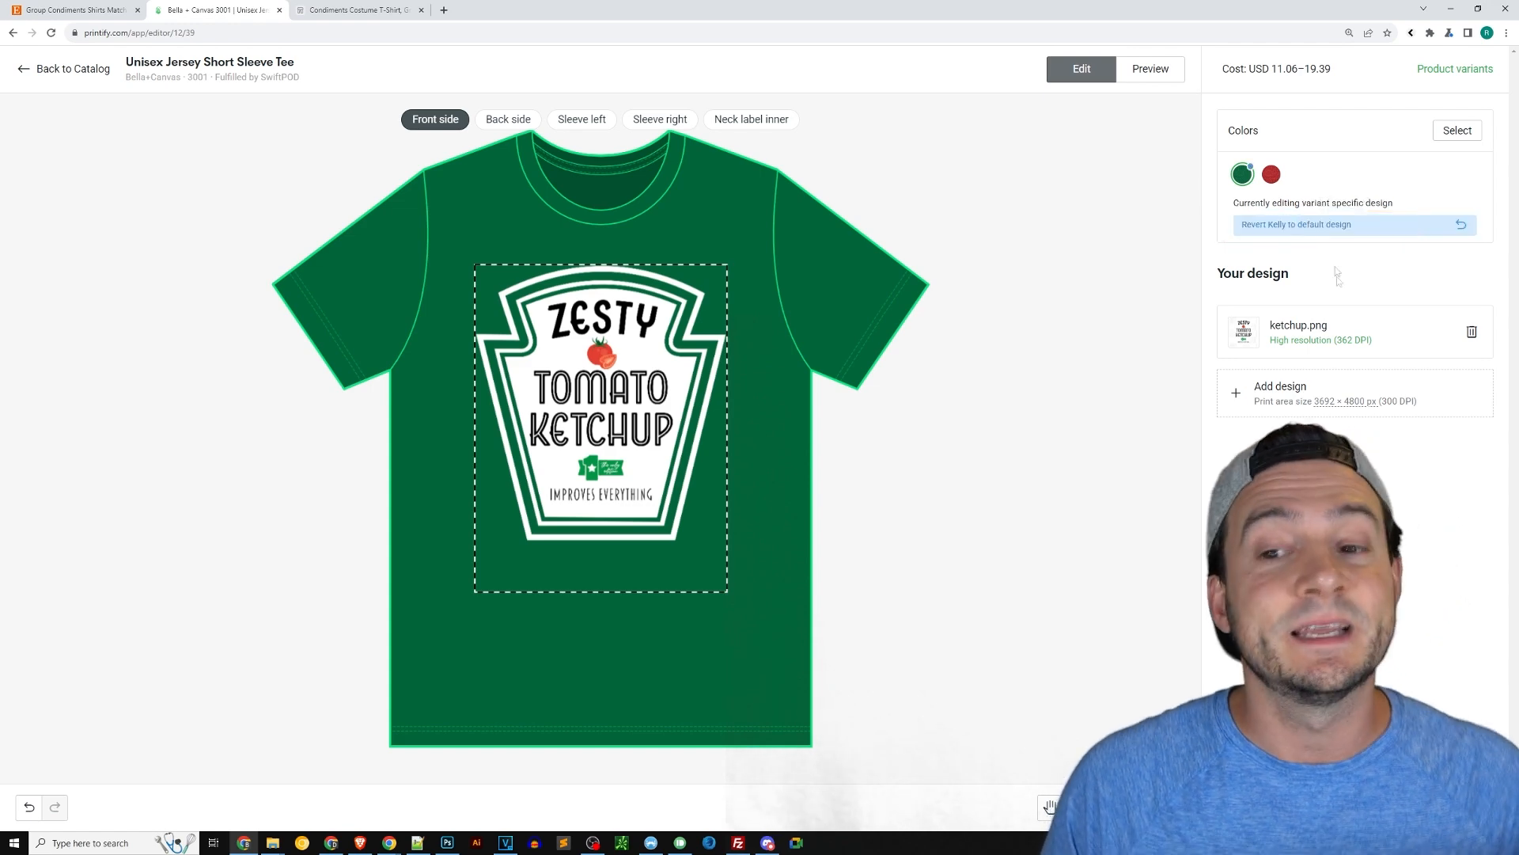
left_click(1472, 334)
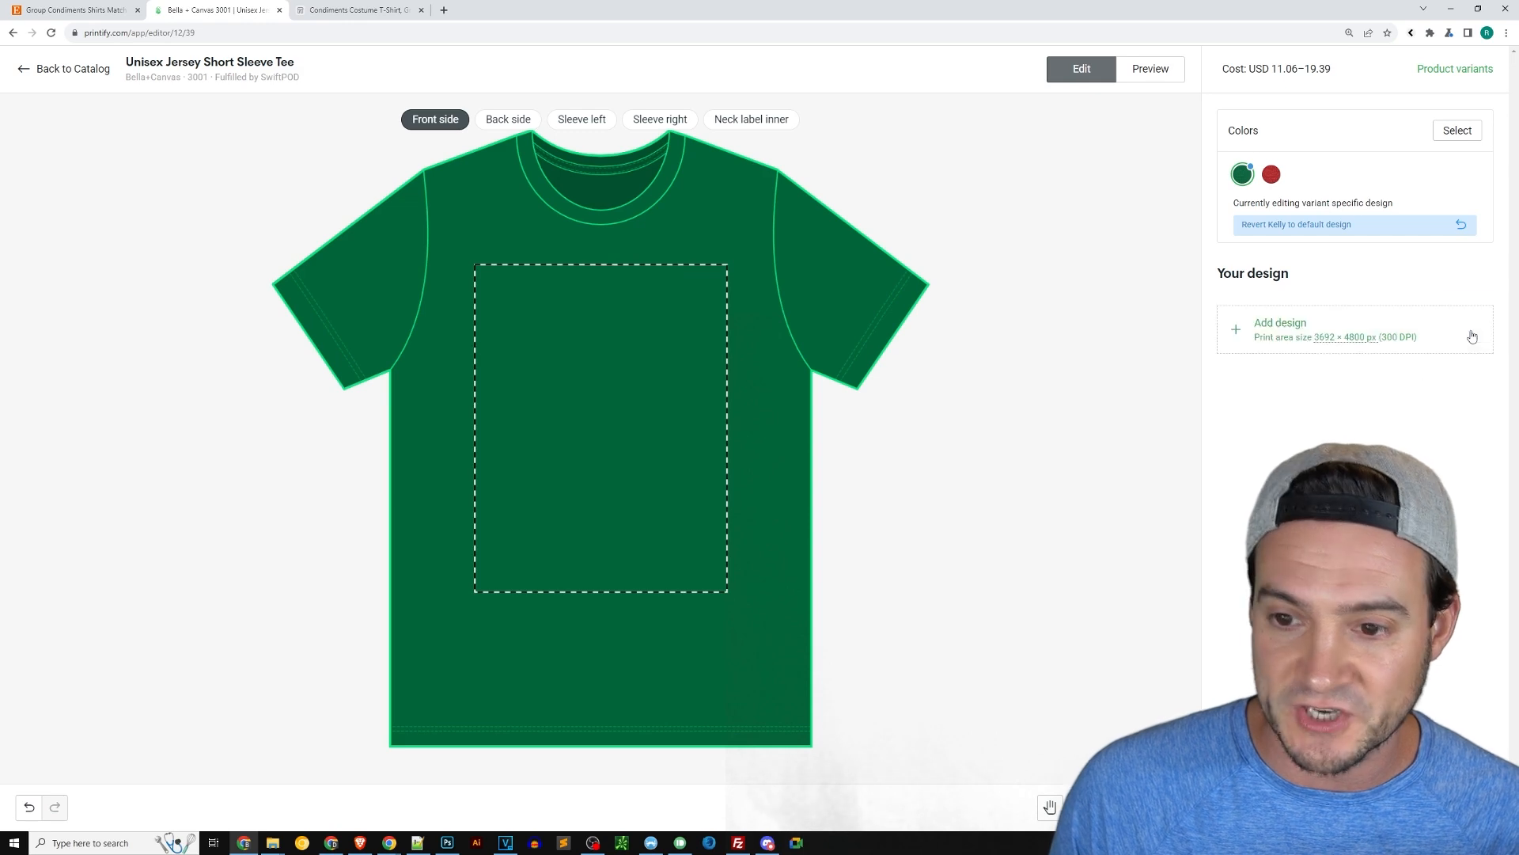
left_click(1268, 333)
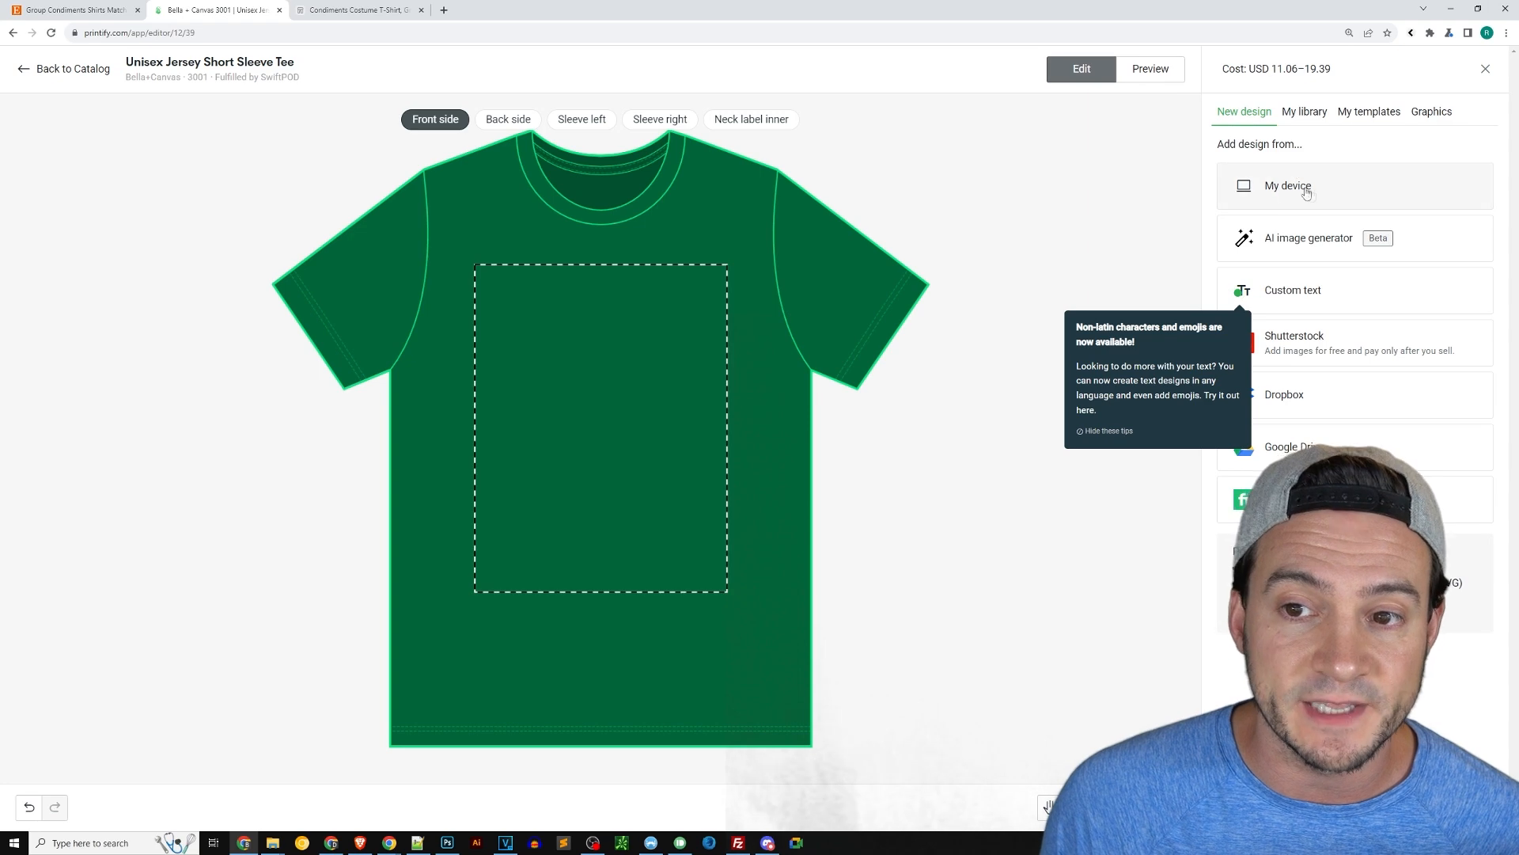
left_click(1307, 115)
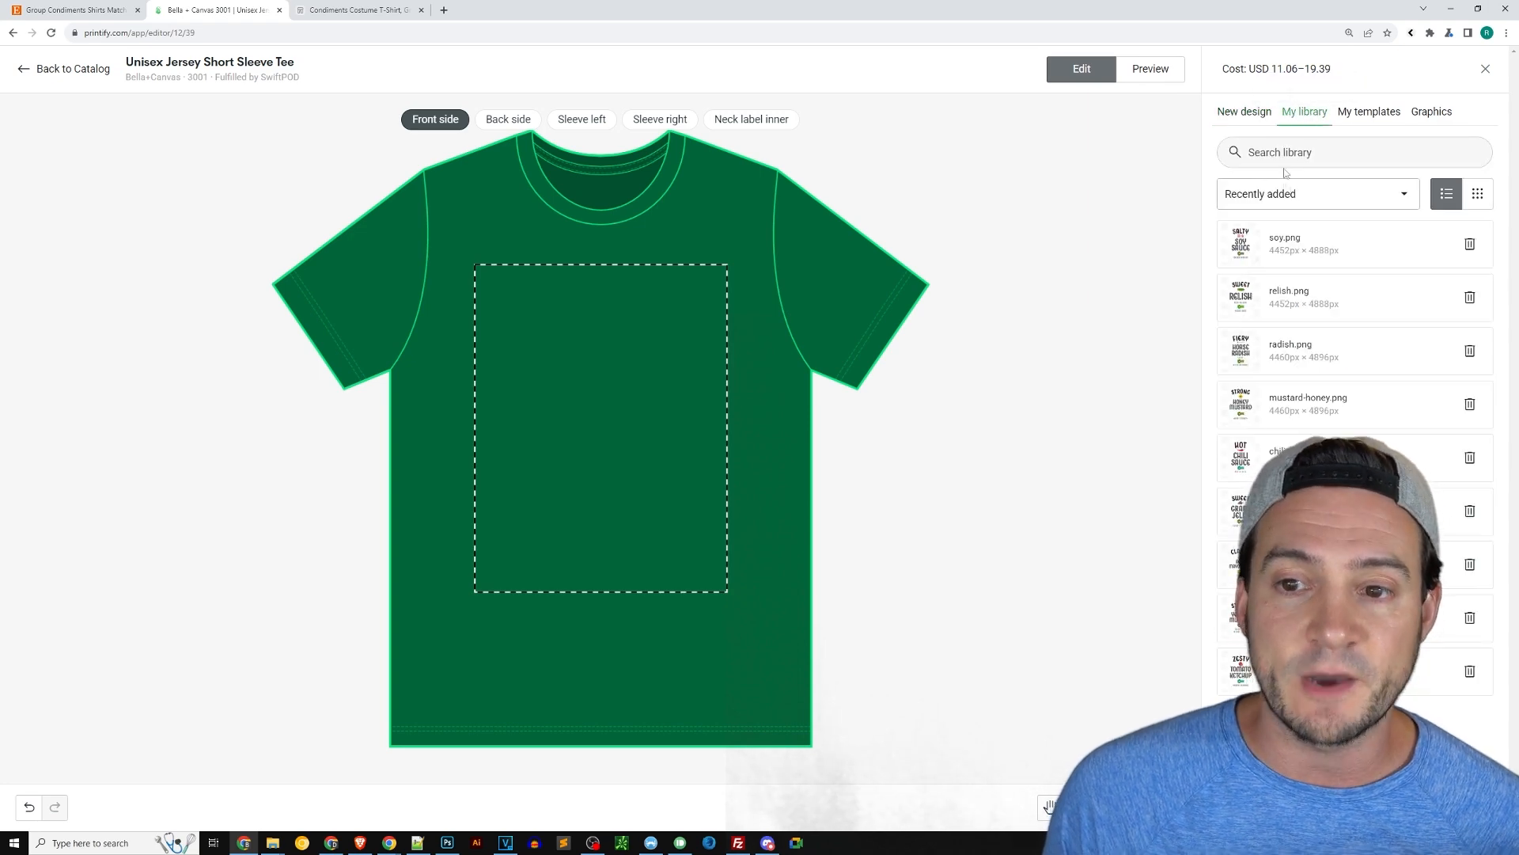
left_click(1274, 296)
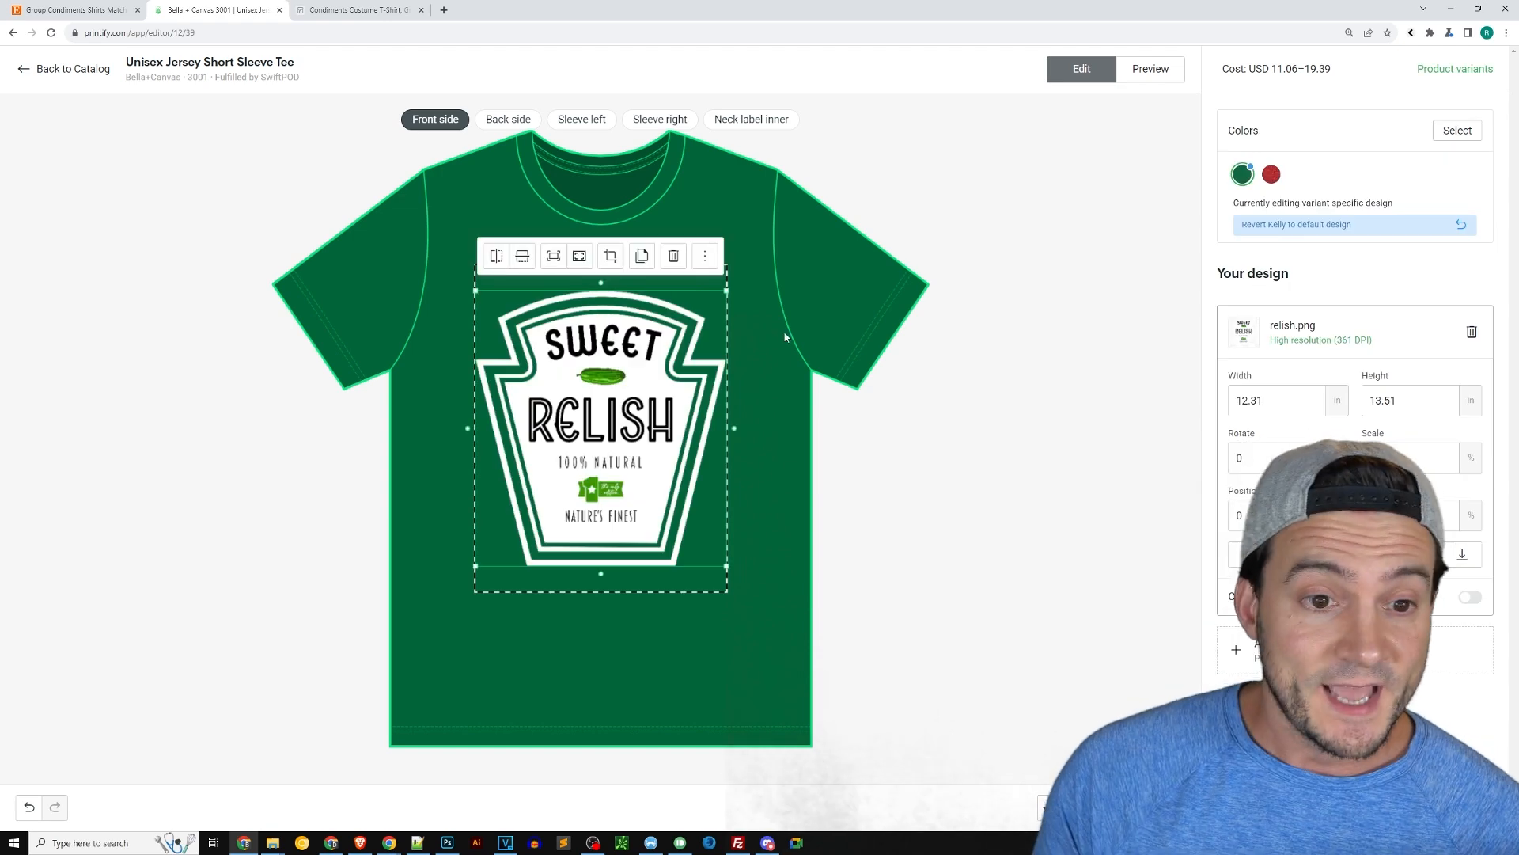
left_click_drag(595, 400, 605, 374)
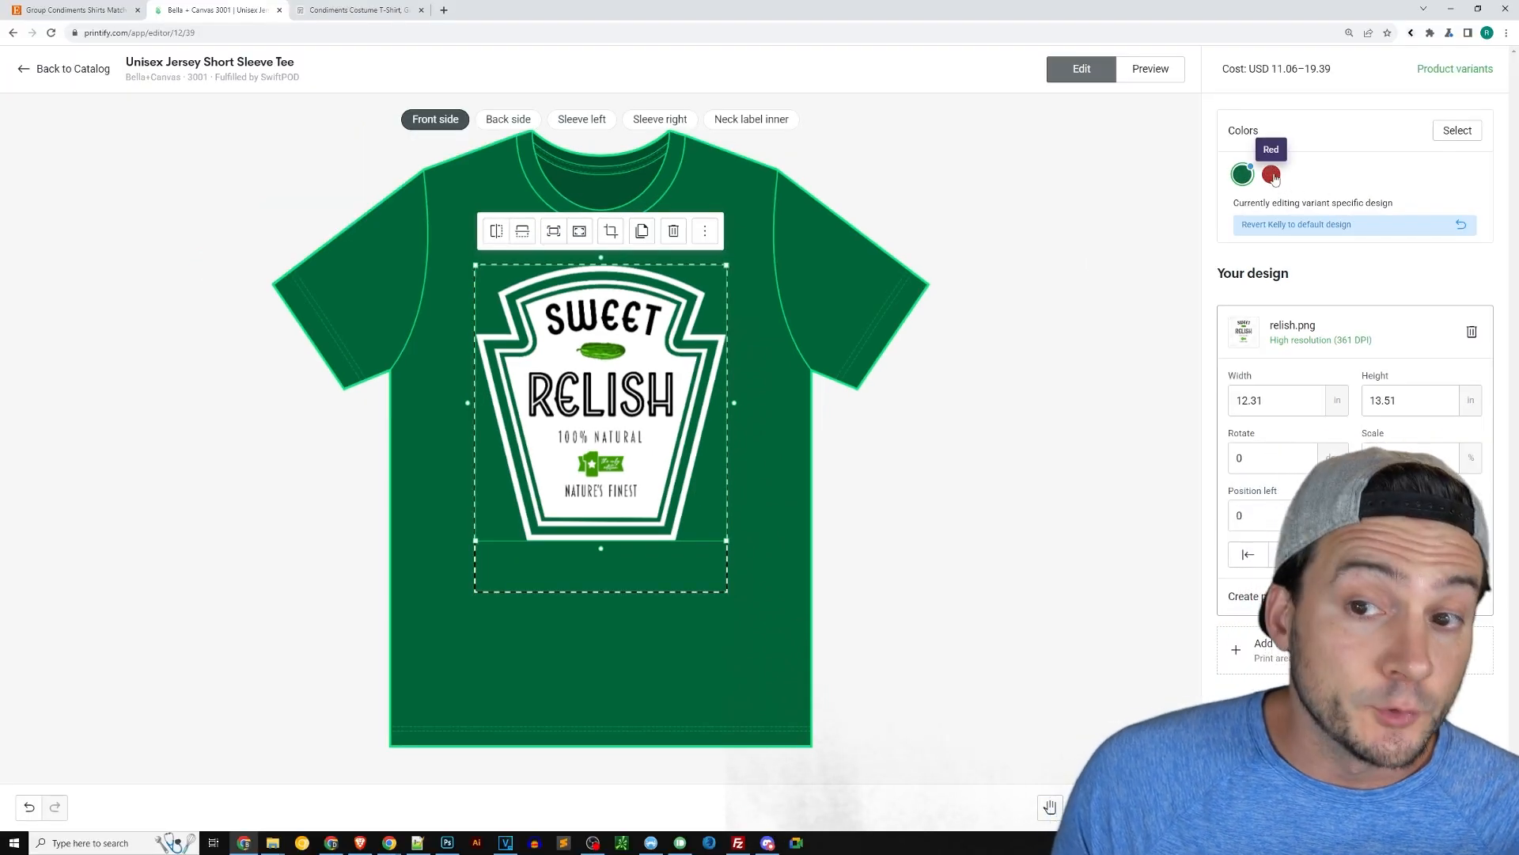
- Add Ash to the selected shirt colors
left_click(1271, 176)
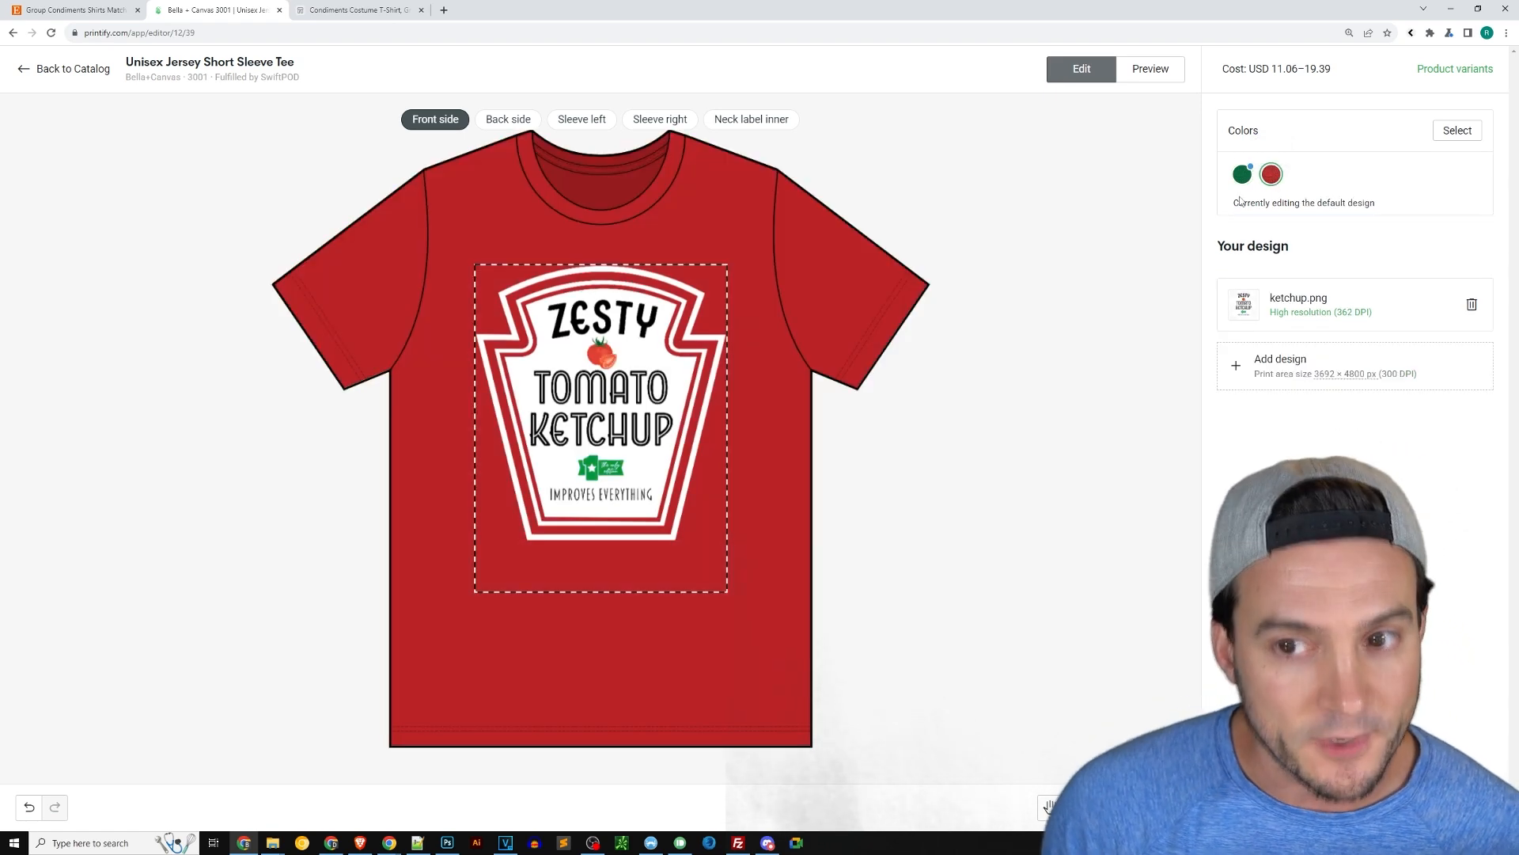
left_click(1442, 133)
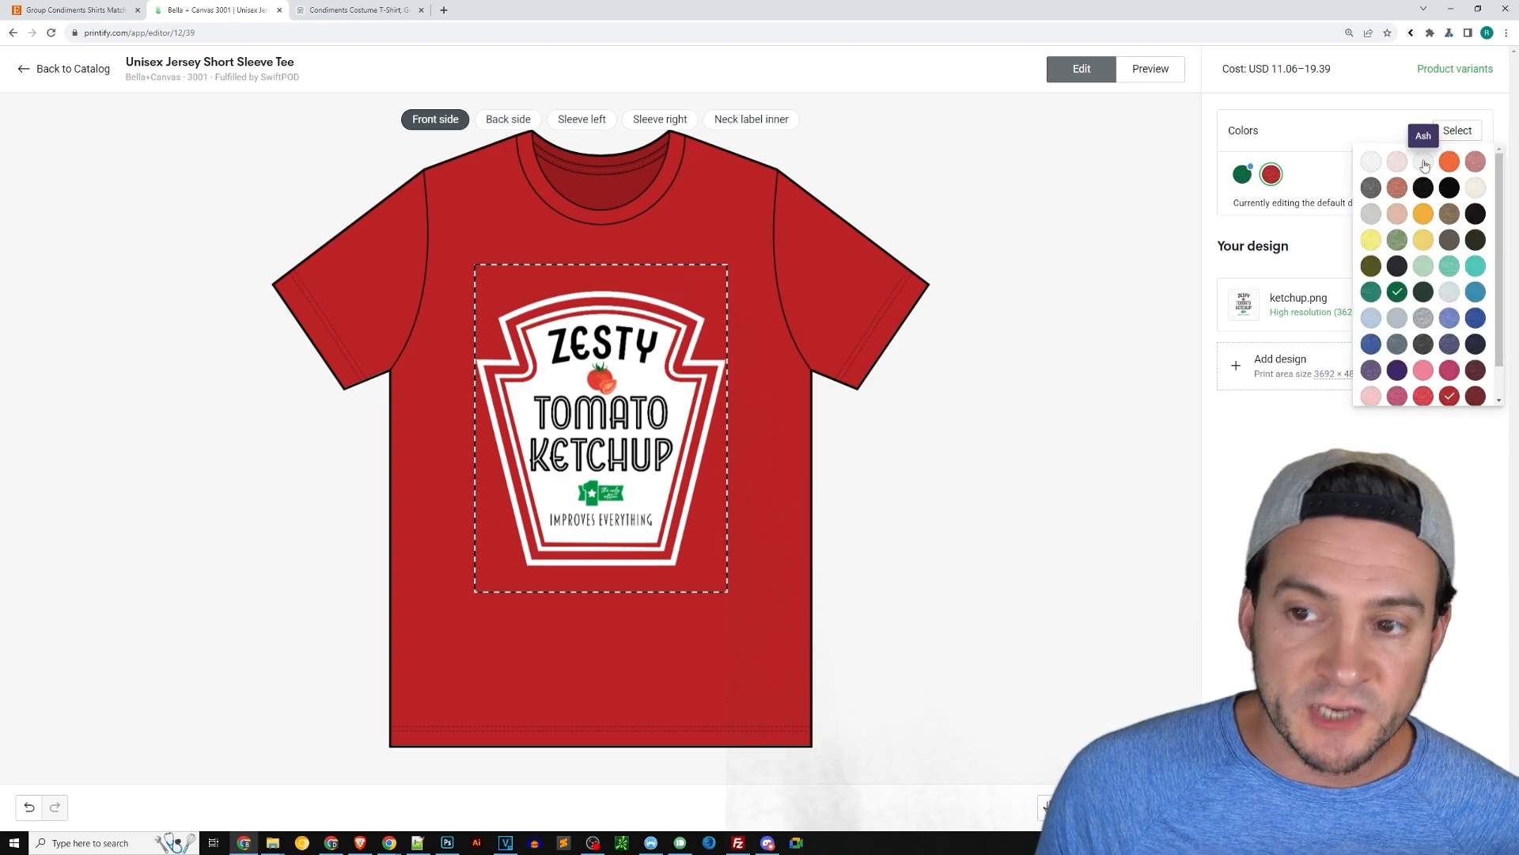
left_click(1425, 163)
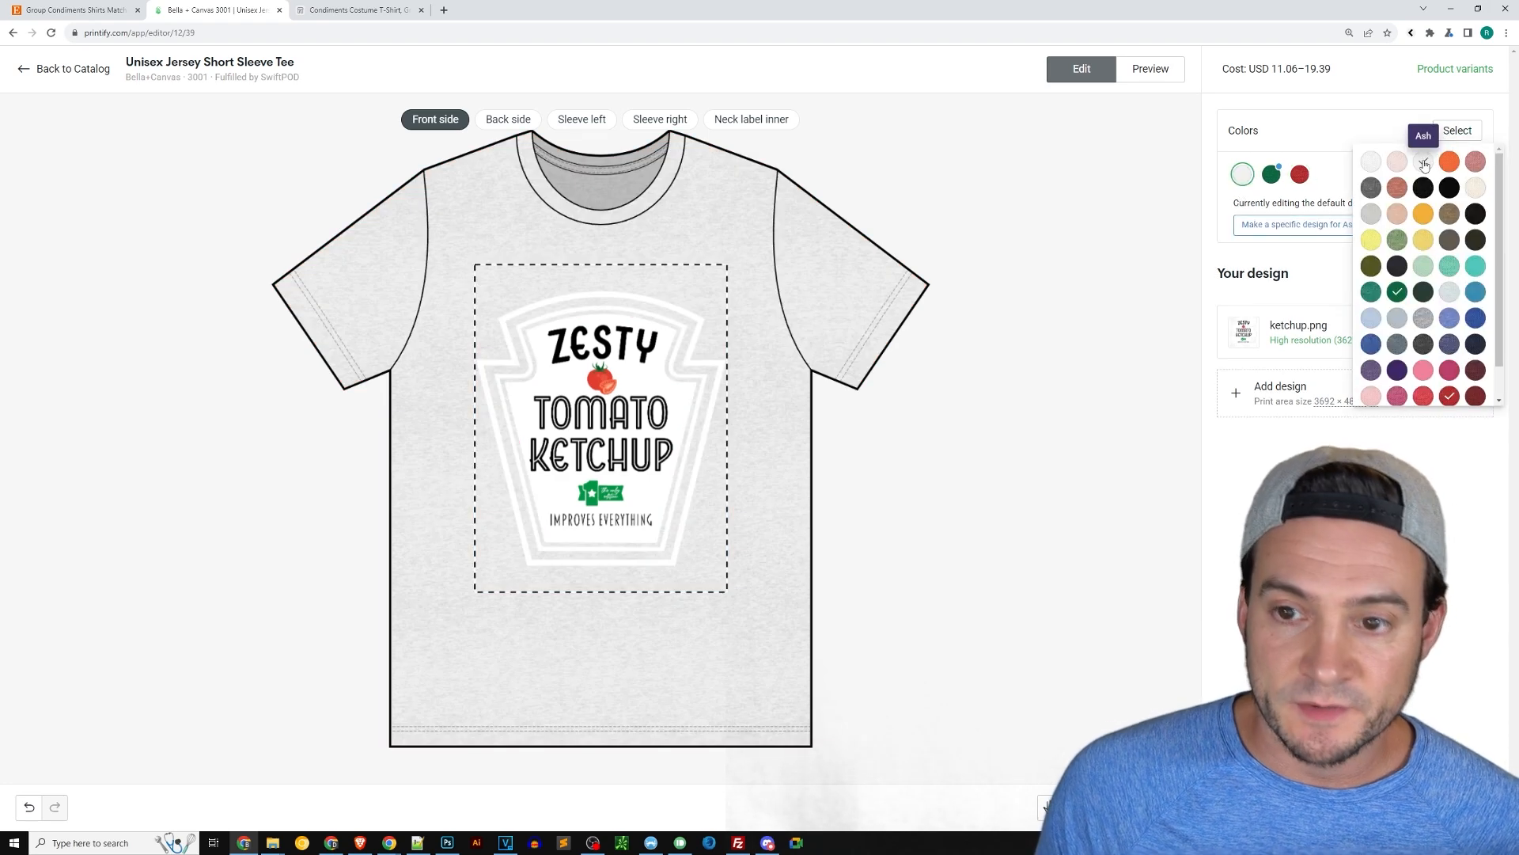
- Give the Ash shirt its own design, replacing ketchup.png with mayonnaise.png from the library, placed near the print area's upper edge
left_click(1290, 227)
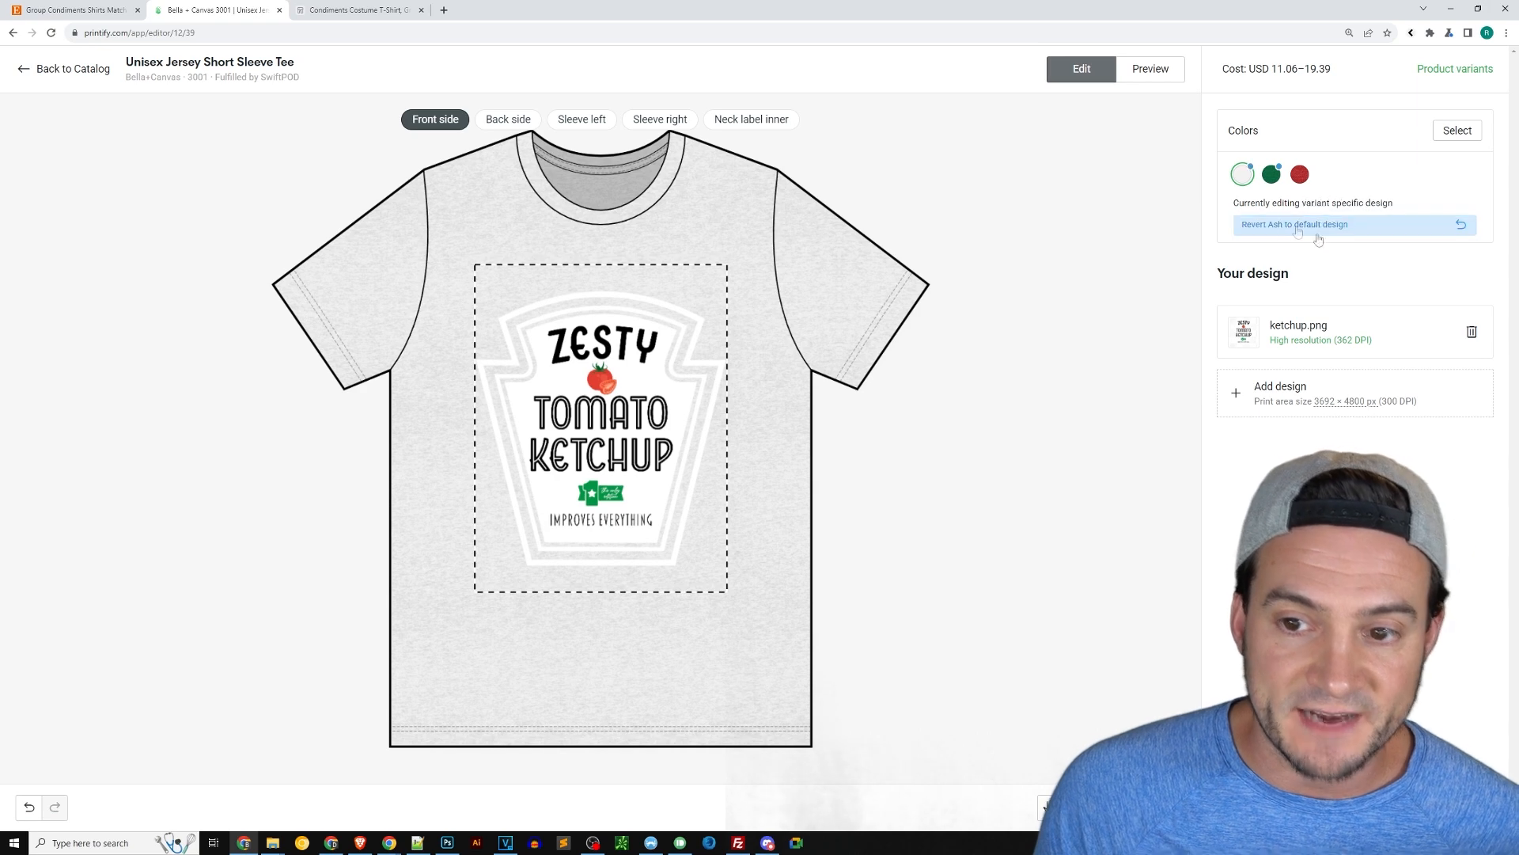
left_click(1471, 331)
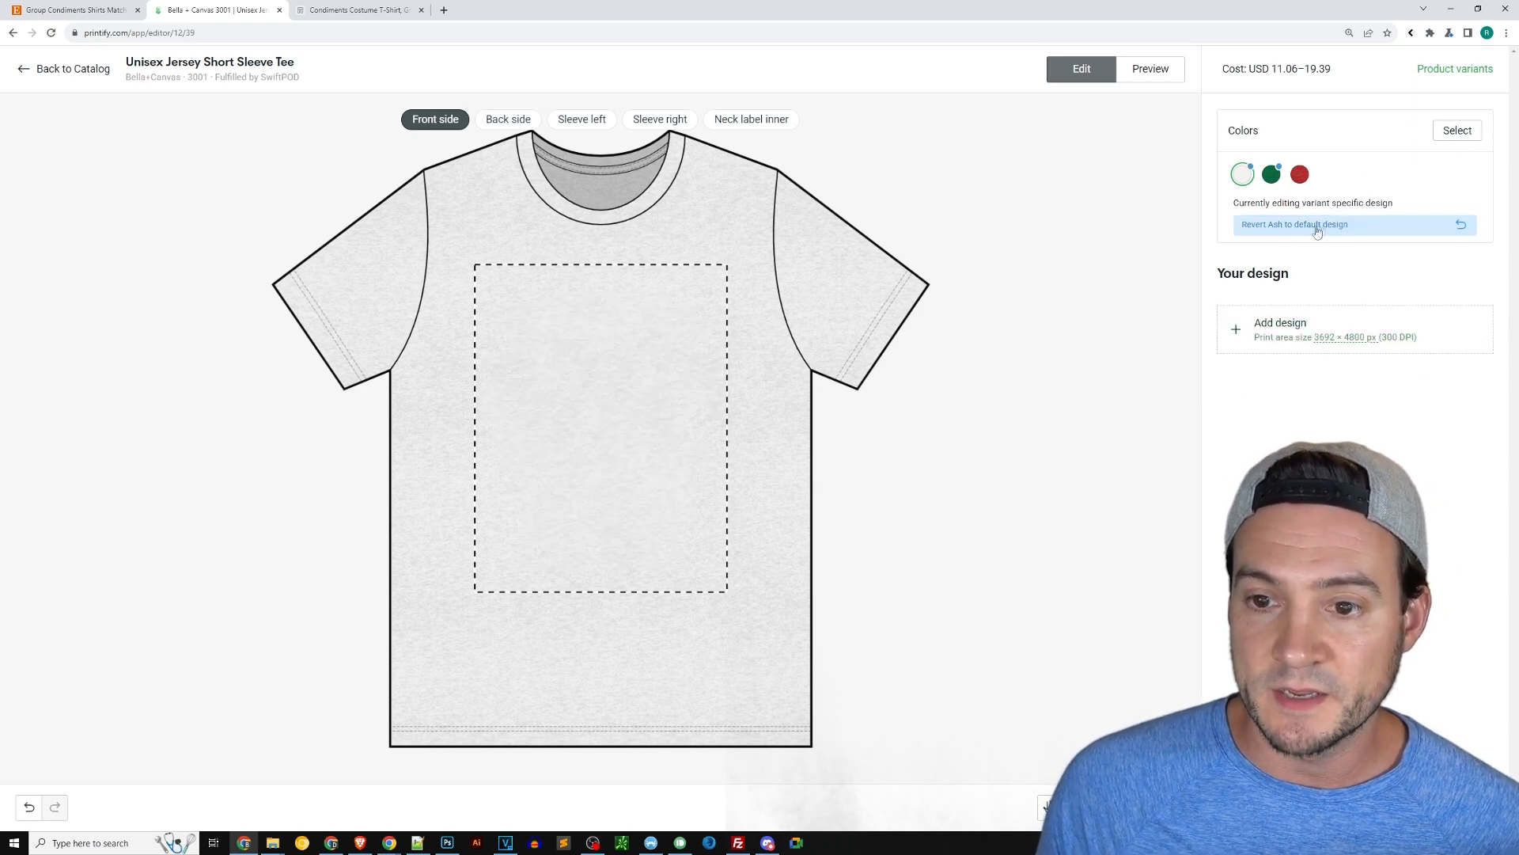
left_click(1283, 324)
left_click(1304, 112)
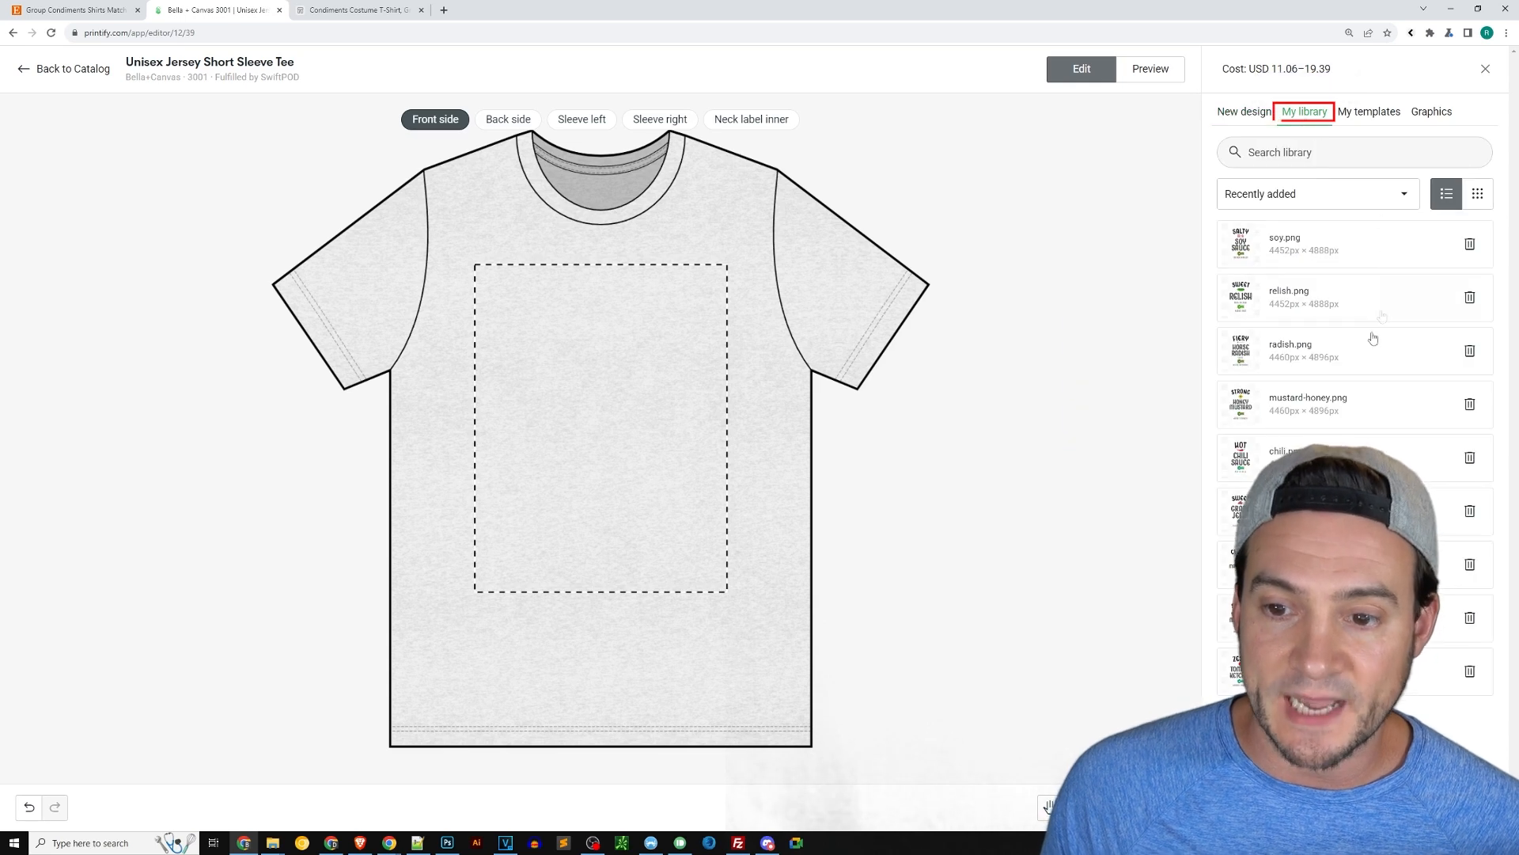
left_click(1329, 564)
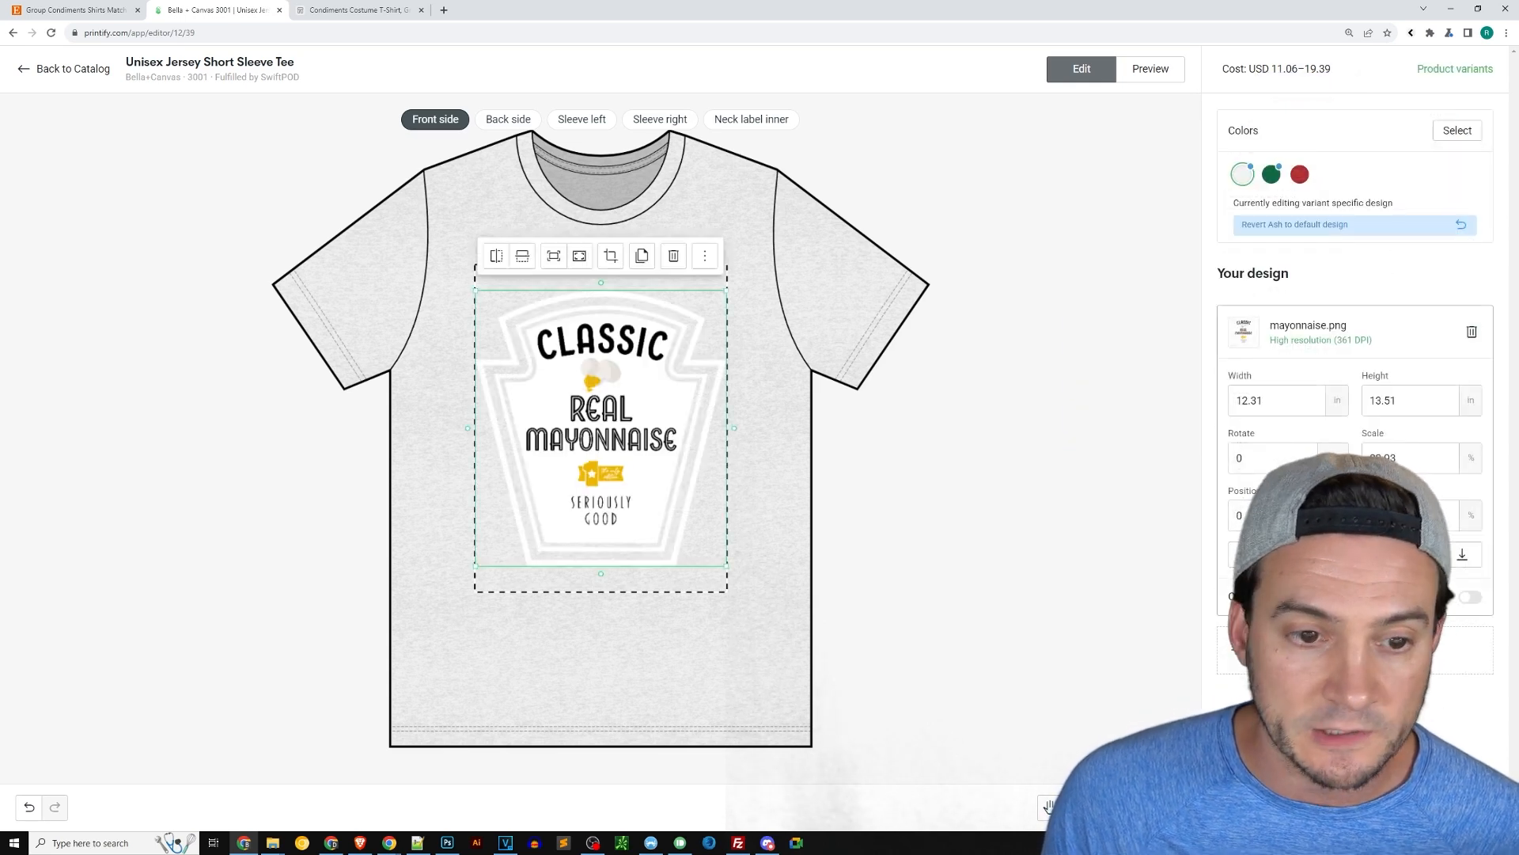
left_click_drag(662, 395, 627, 353)
- Add Yellow to the selected shirt colors and revert it to the default design
left_click(1463, 136)
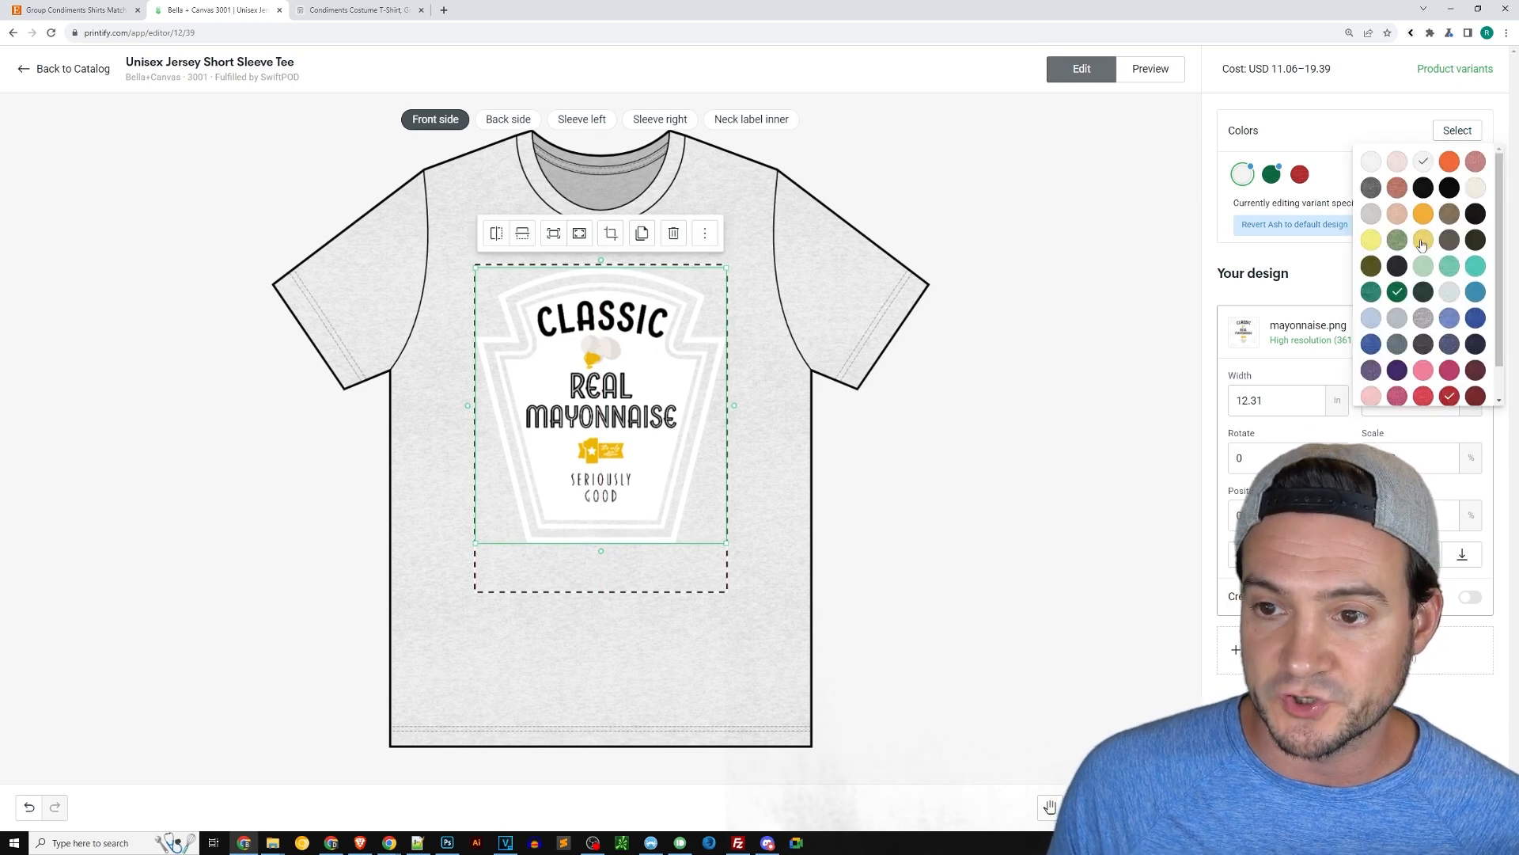
left_click(1371, 239)
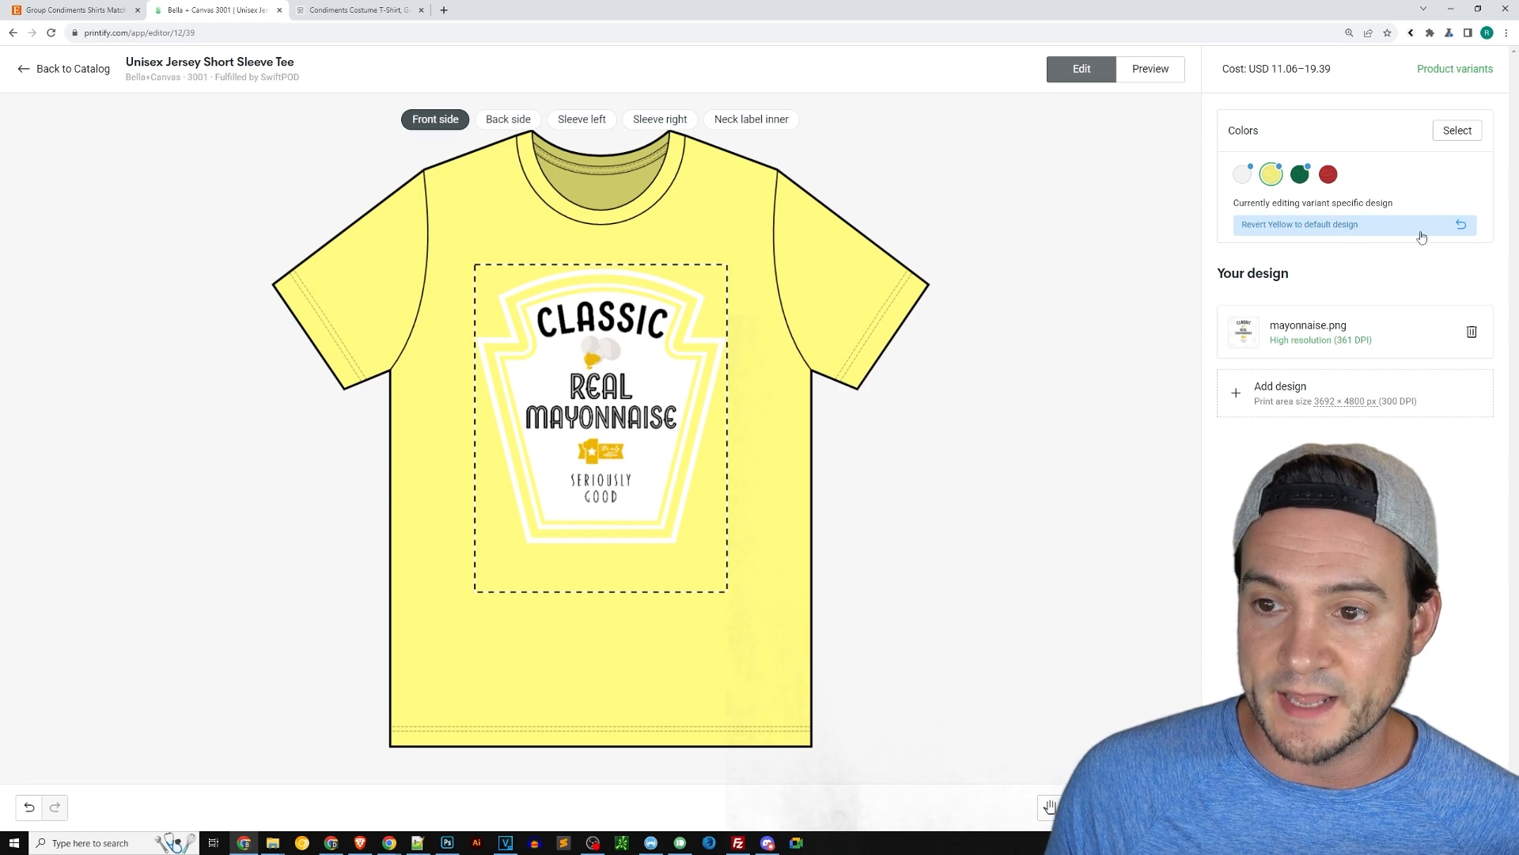
left_click(1421, 230)
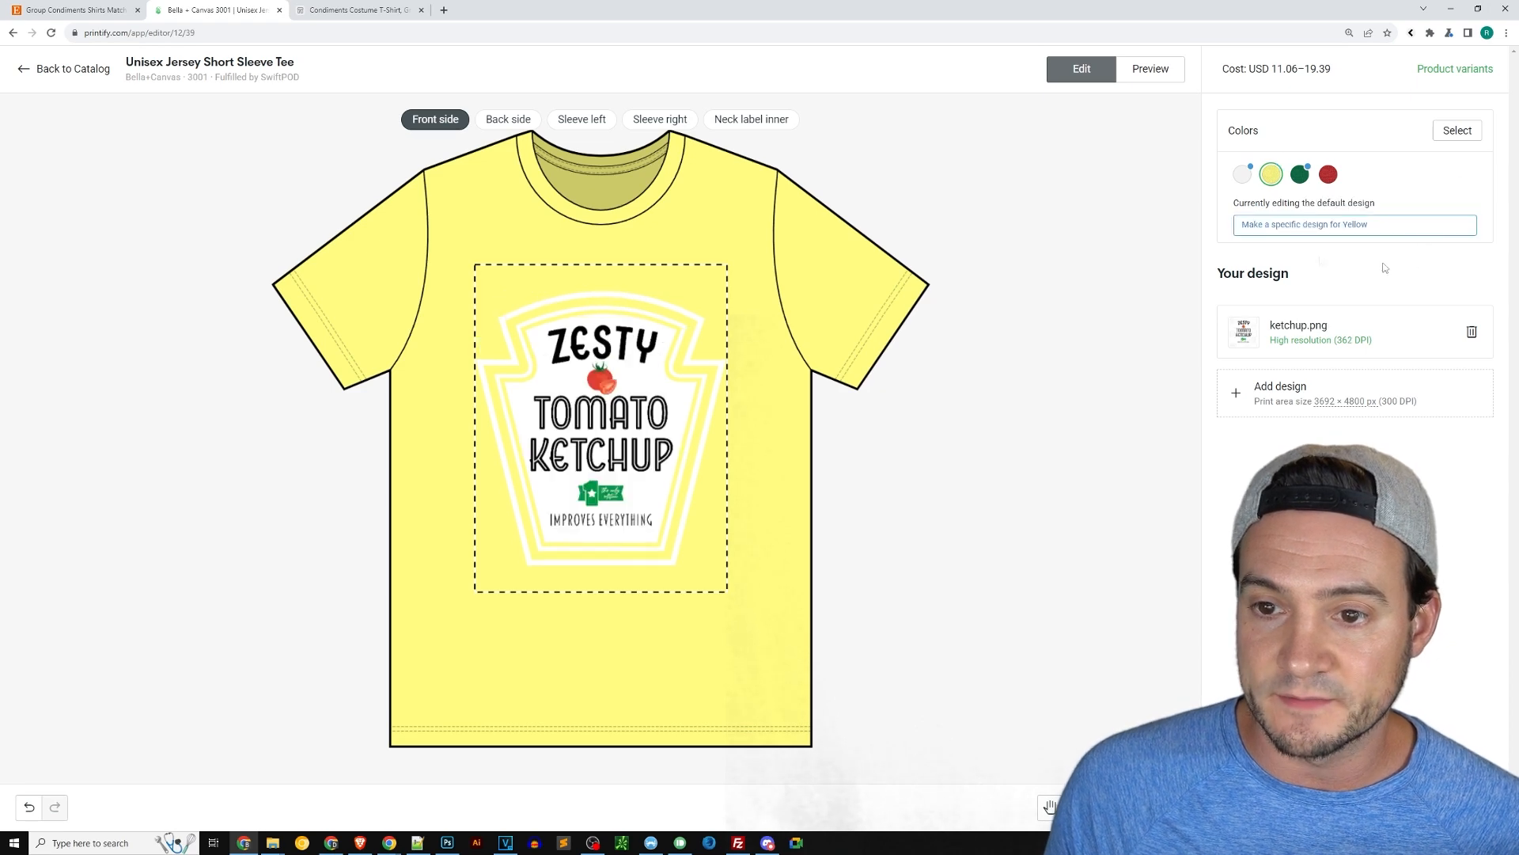
- Give the Yellow shirt its own design, replacing ketchup.png with mustard-yellow.png from the library, placed near the print area's upper edge
left_click(678, 405)
left_click(1471, 329)
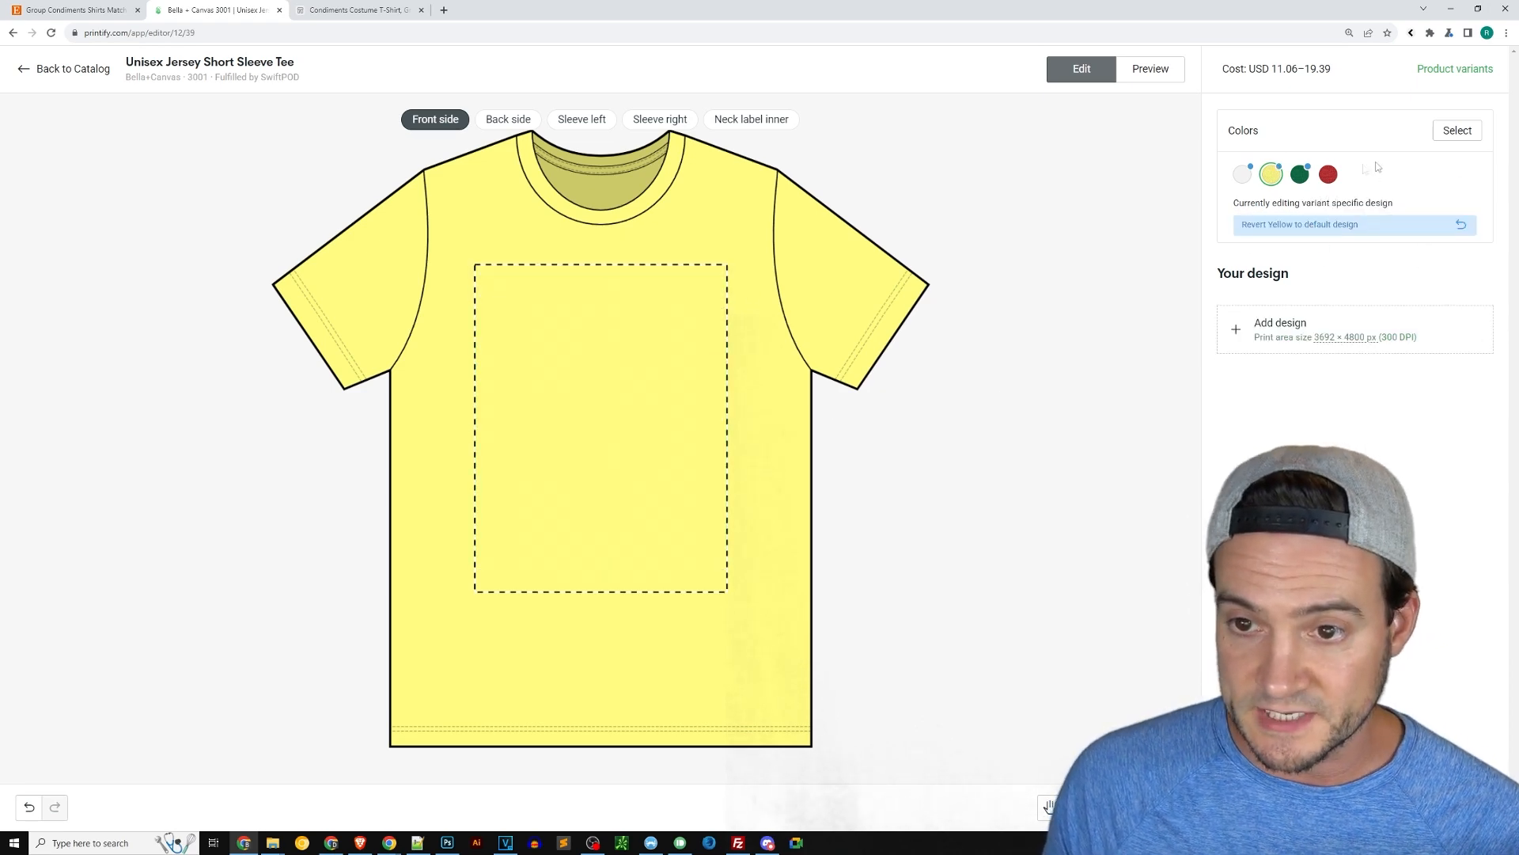
left_click(1283, 329)
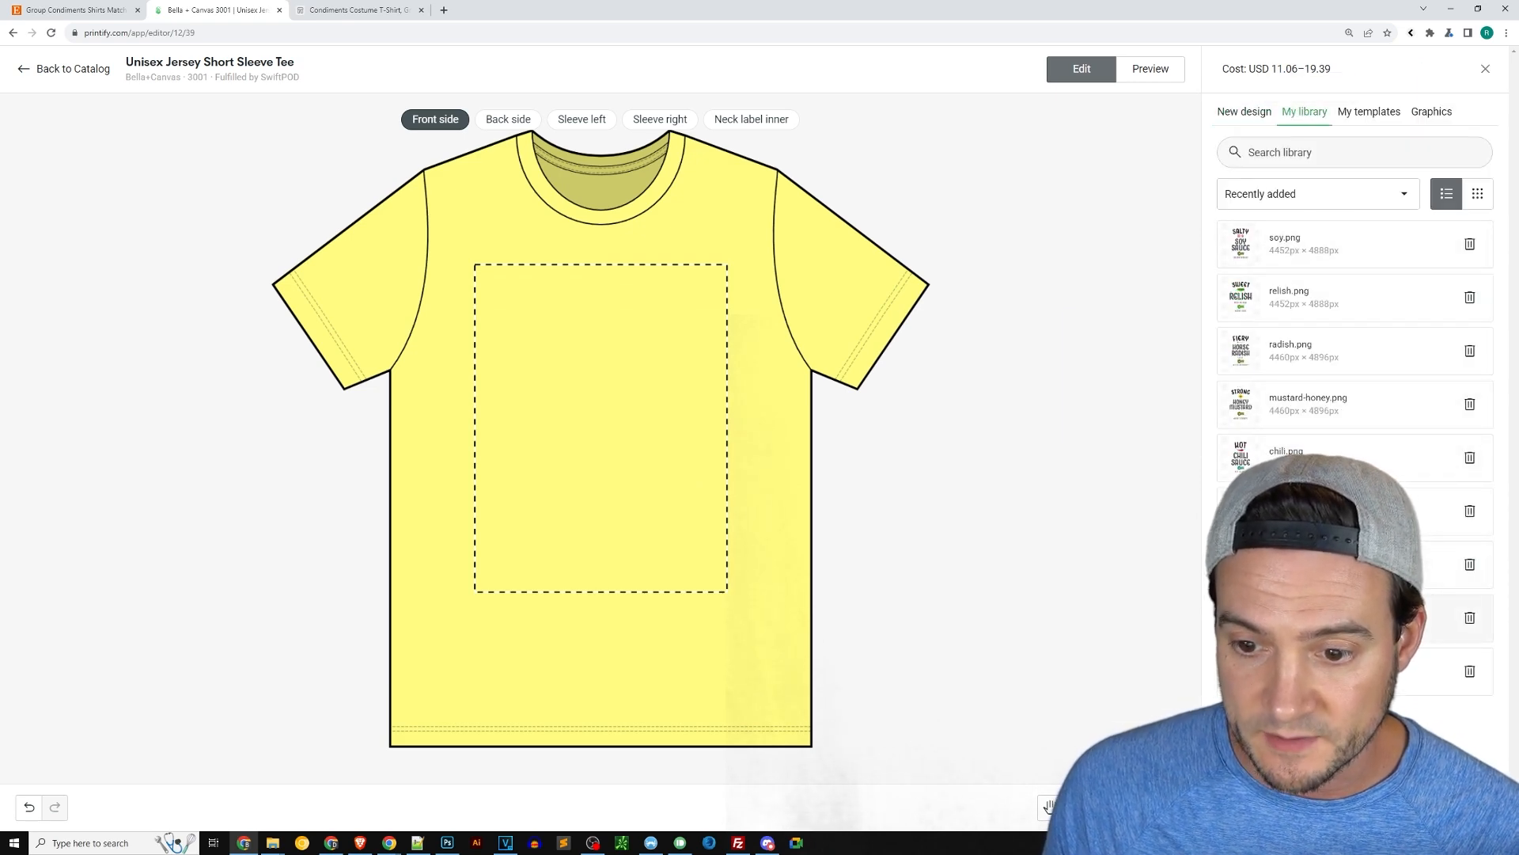
left_click(1301, 618)
left_click_drag(687, 362, 694, 341)
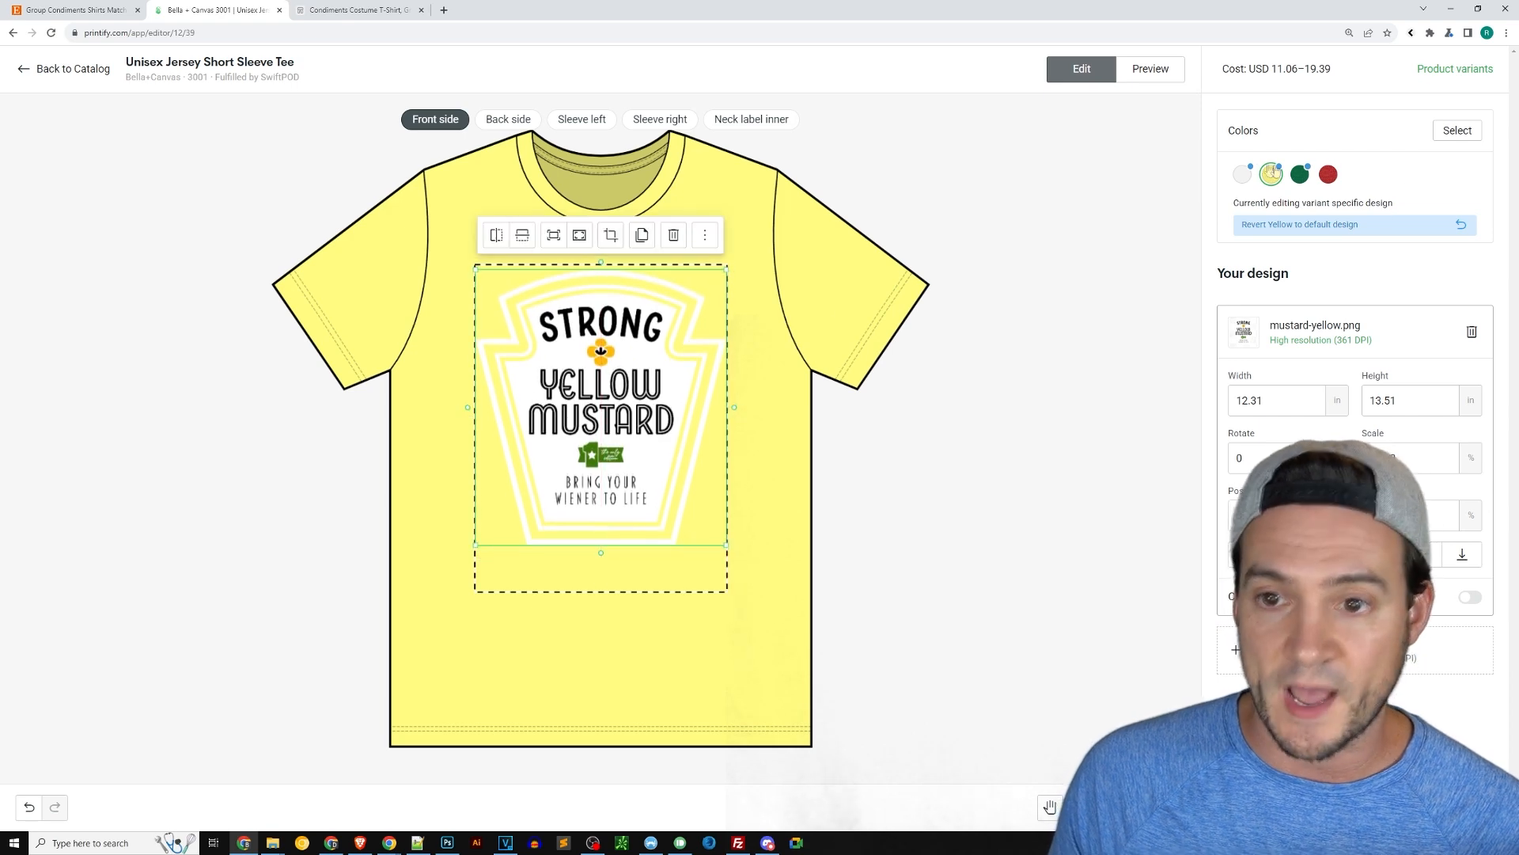
- Check the Ash, Yellow and Kelly designs and move the red shirt's ketchup design up near the print area's upper edge
left_click(1243, 174)
left_click(1270, 173)
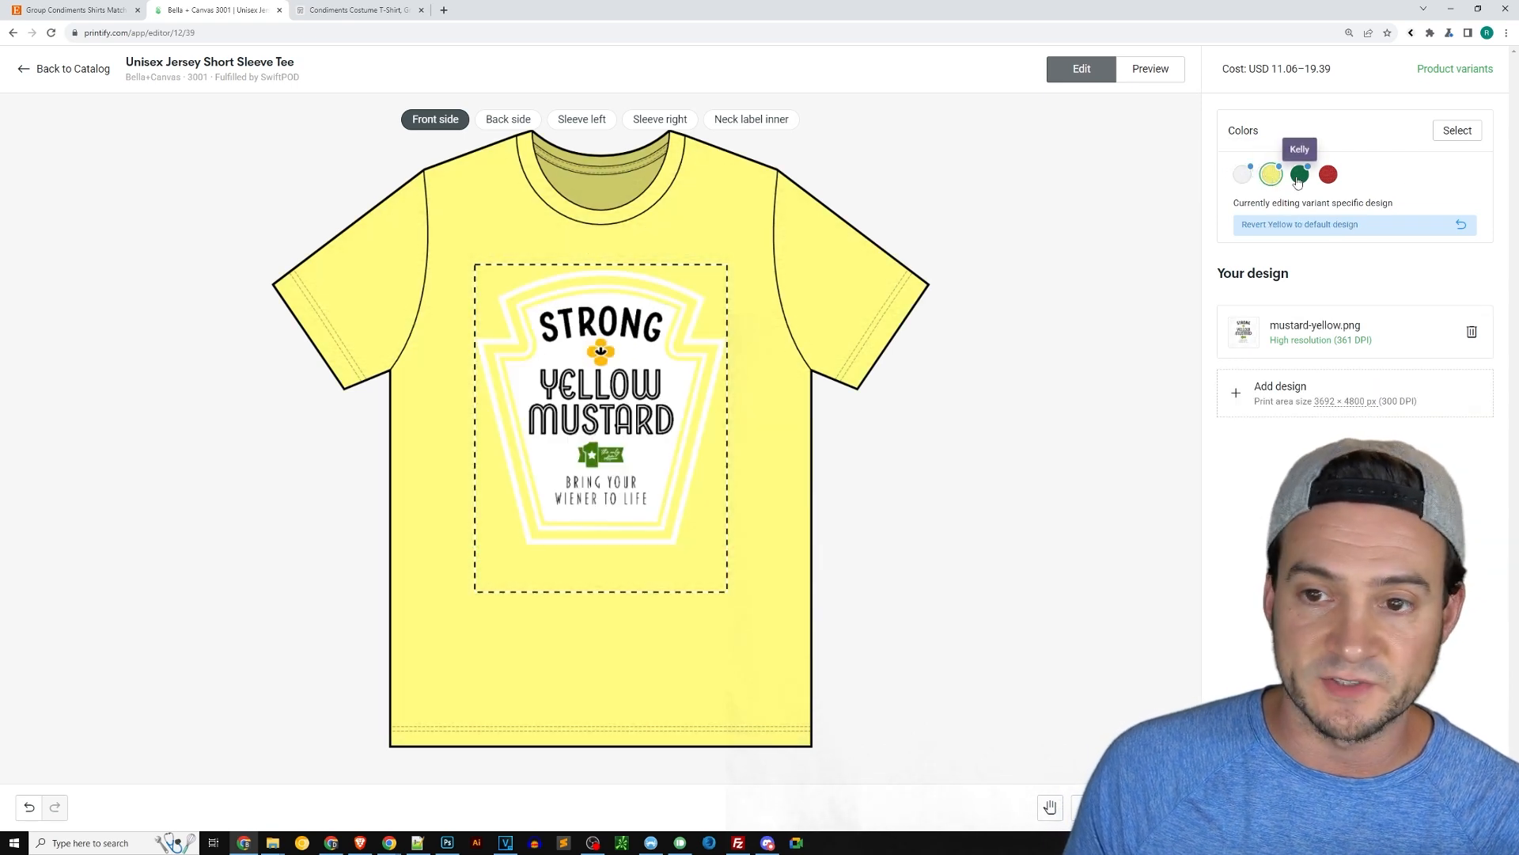
left_click(1299, 174)
left_click(1327, 174)
left_click_drag(585, 364, 626, 342)
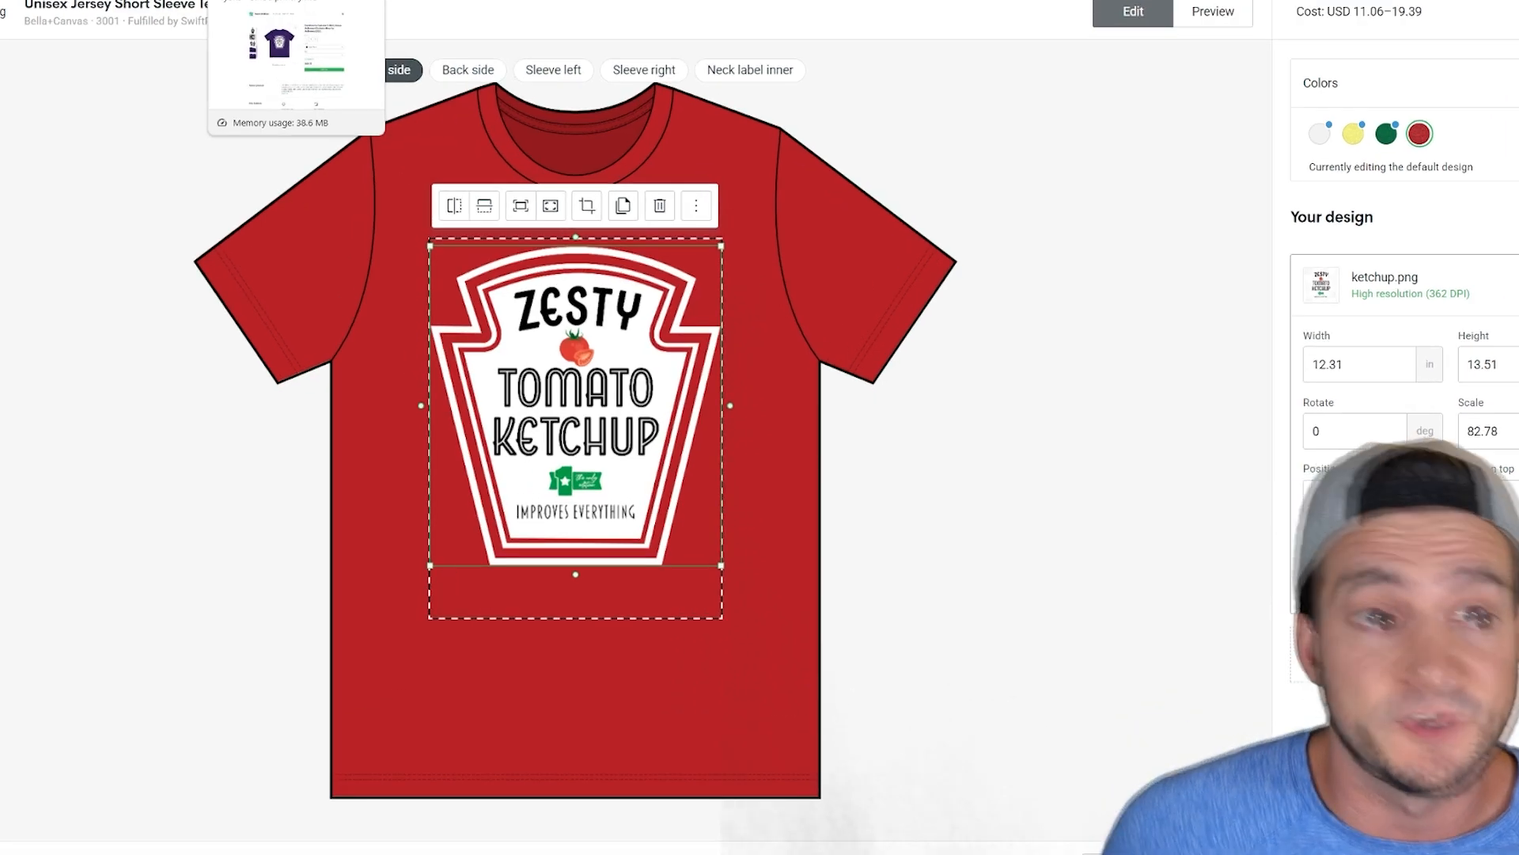
- Switch to the published Condiments Costume T-Shirt store page and examine the Team Purple shirt's mockup images on models
left_click(357, 10)
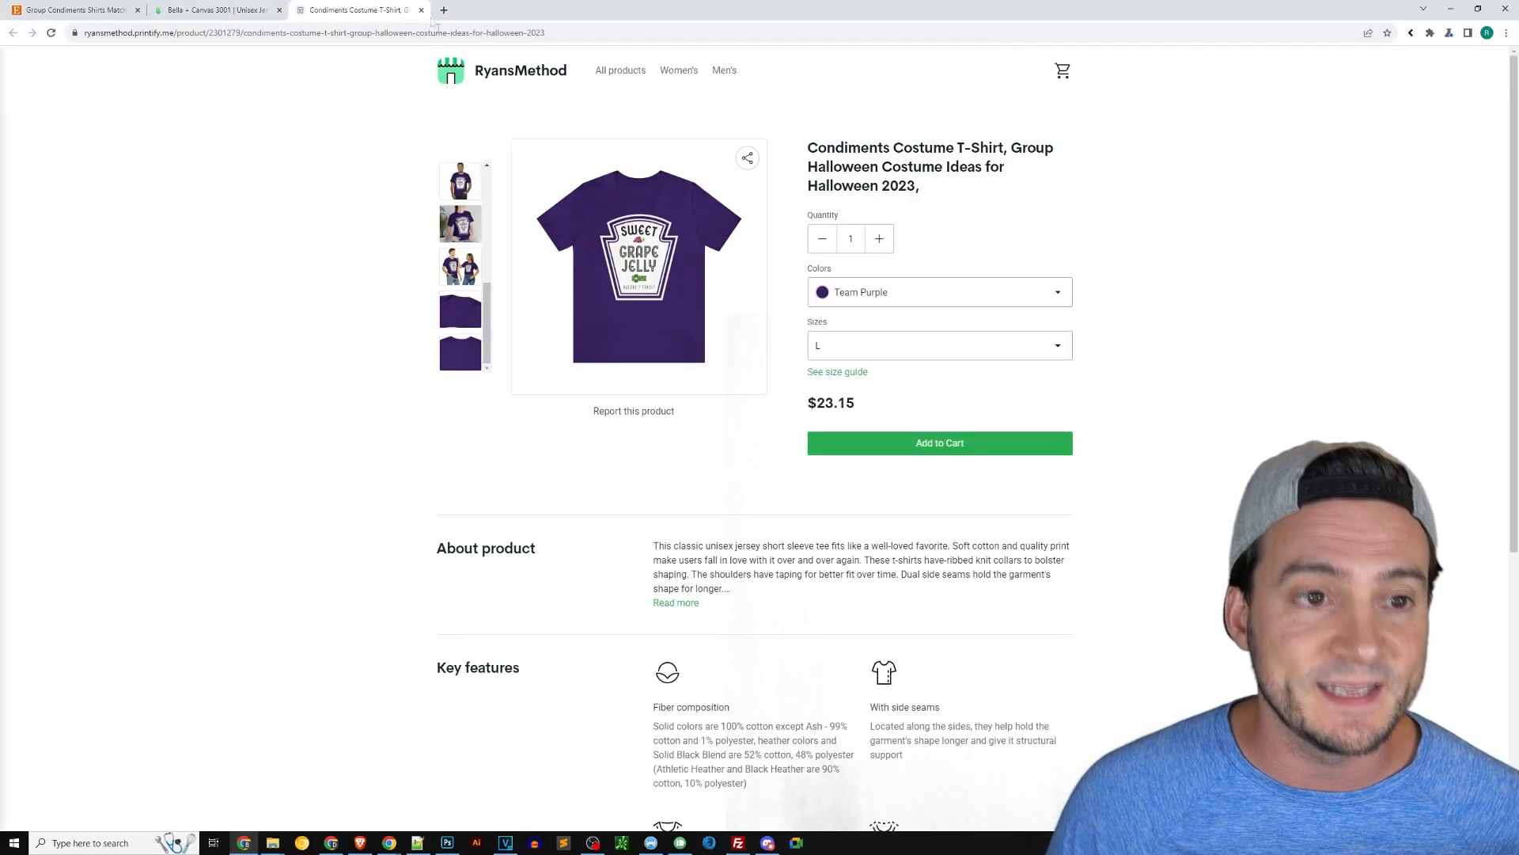
key("ctrl+plus")
key("ctrl+plus")
key("ctrl+plus")
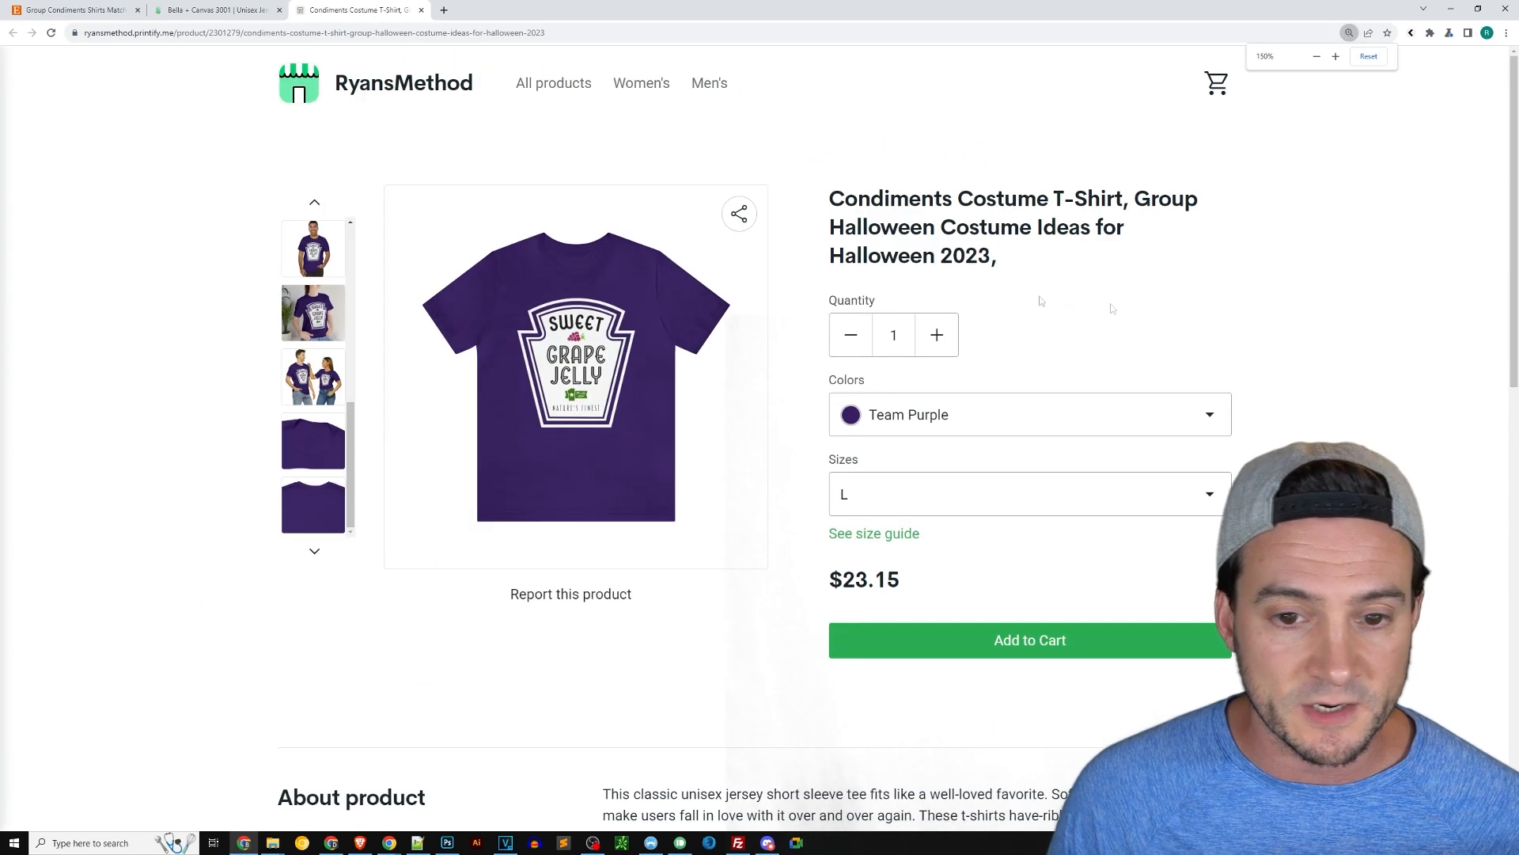
left_click(312, 252)
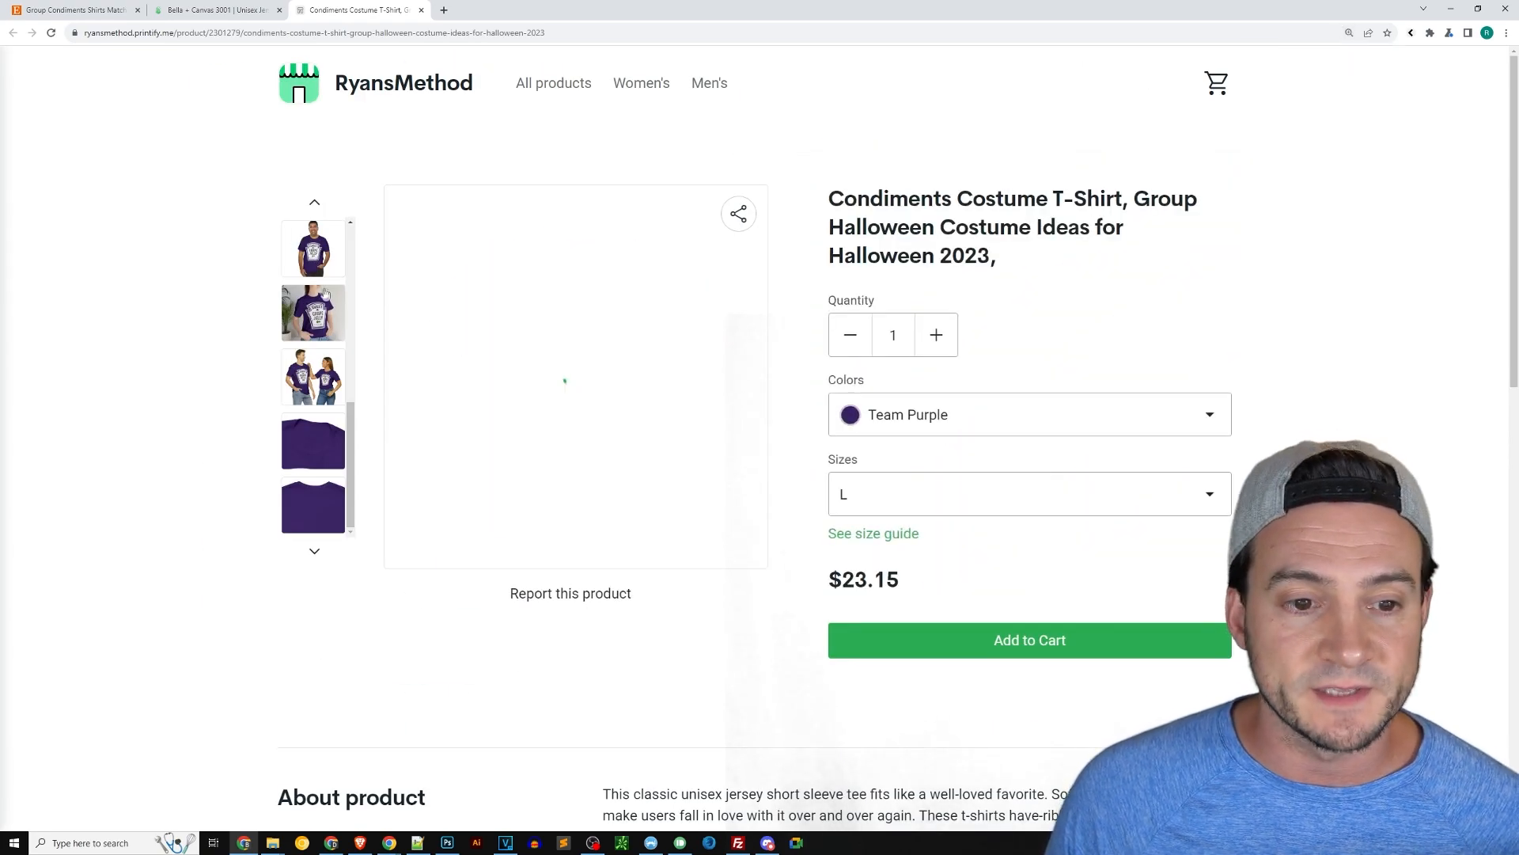
left_click(324, 304)
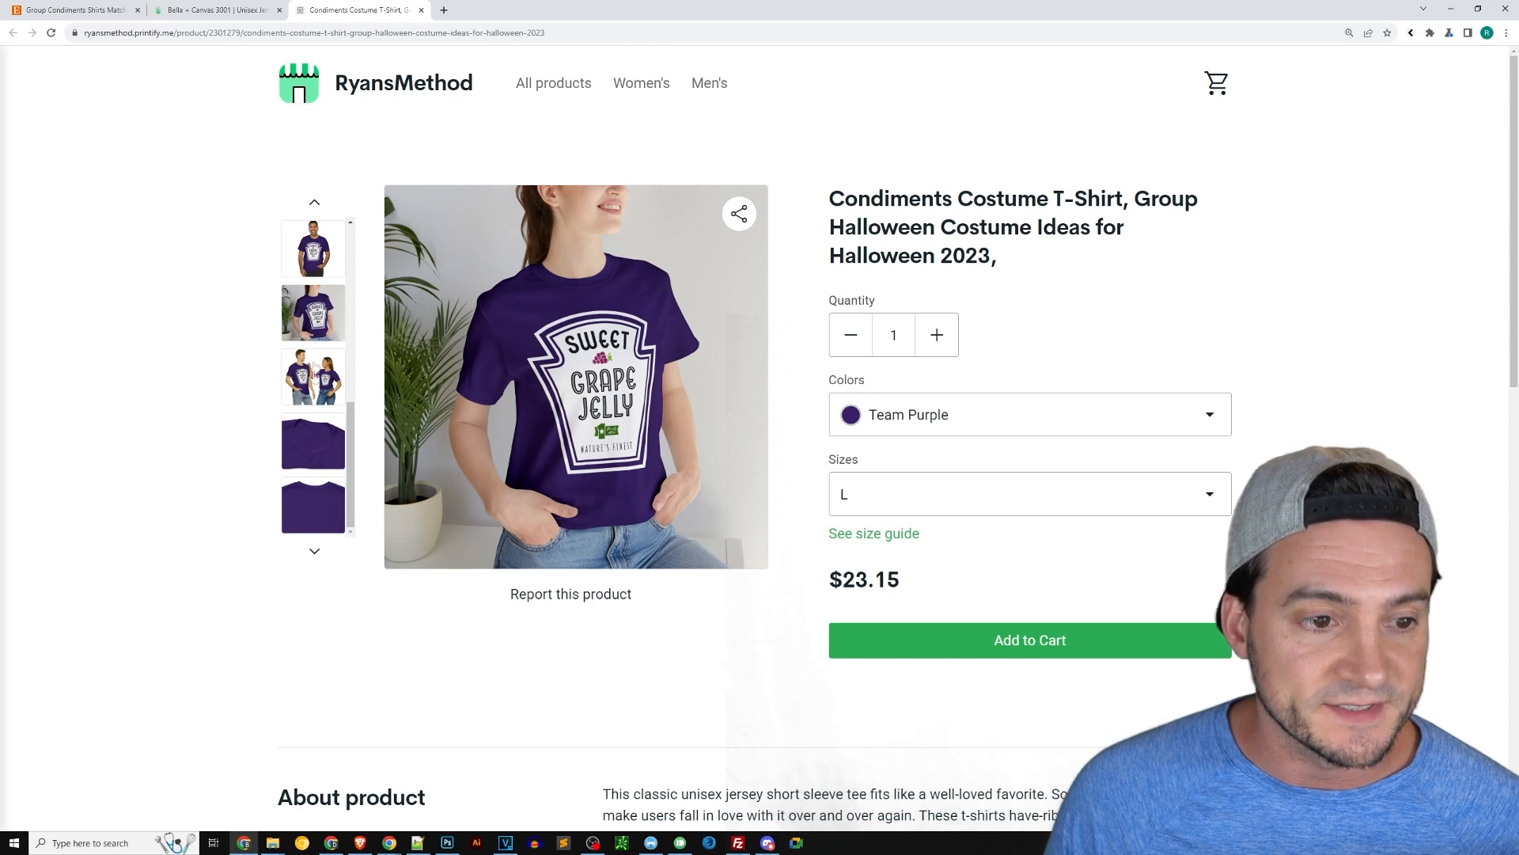
left_click(320, 370)
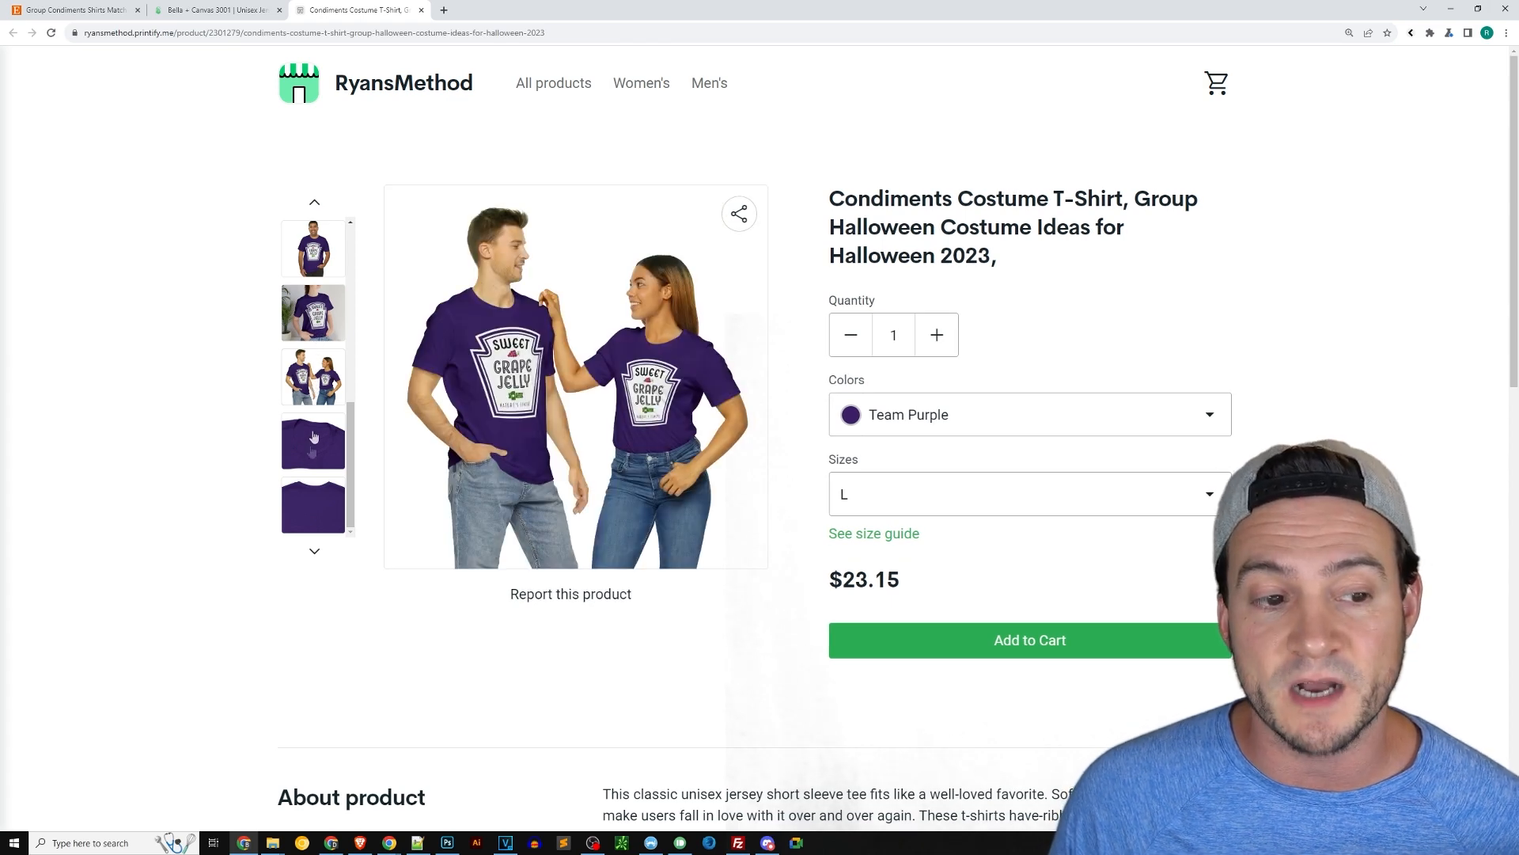
left_click(328, 255)
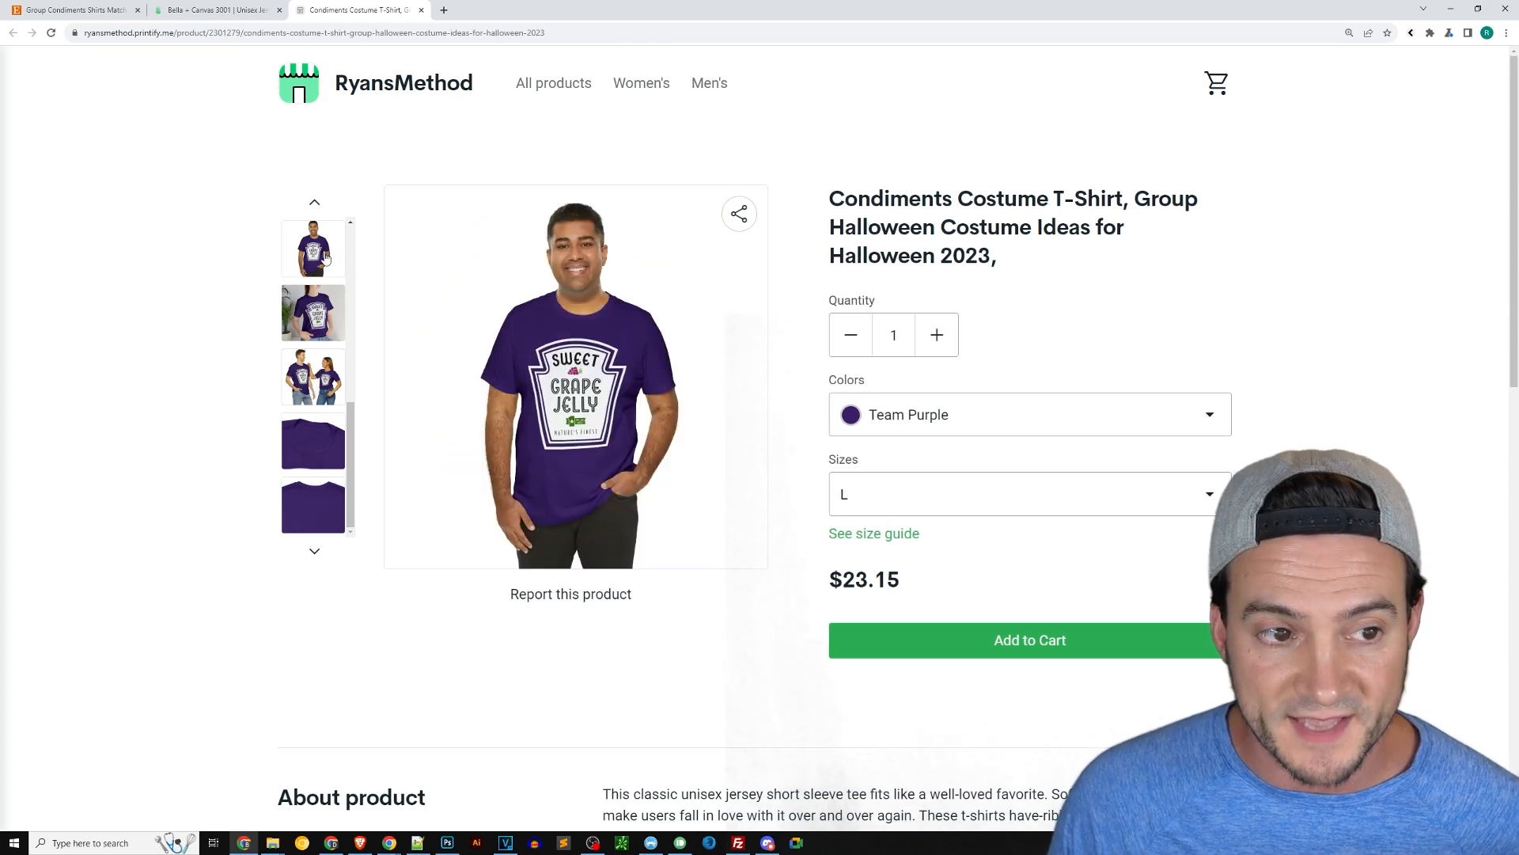
- View the store listing's Ash, Gold, Heather Olive and Maize Yellow color variants to examine each one's condiment design
left_click(1153, 417)
left_click(890, 459)
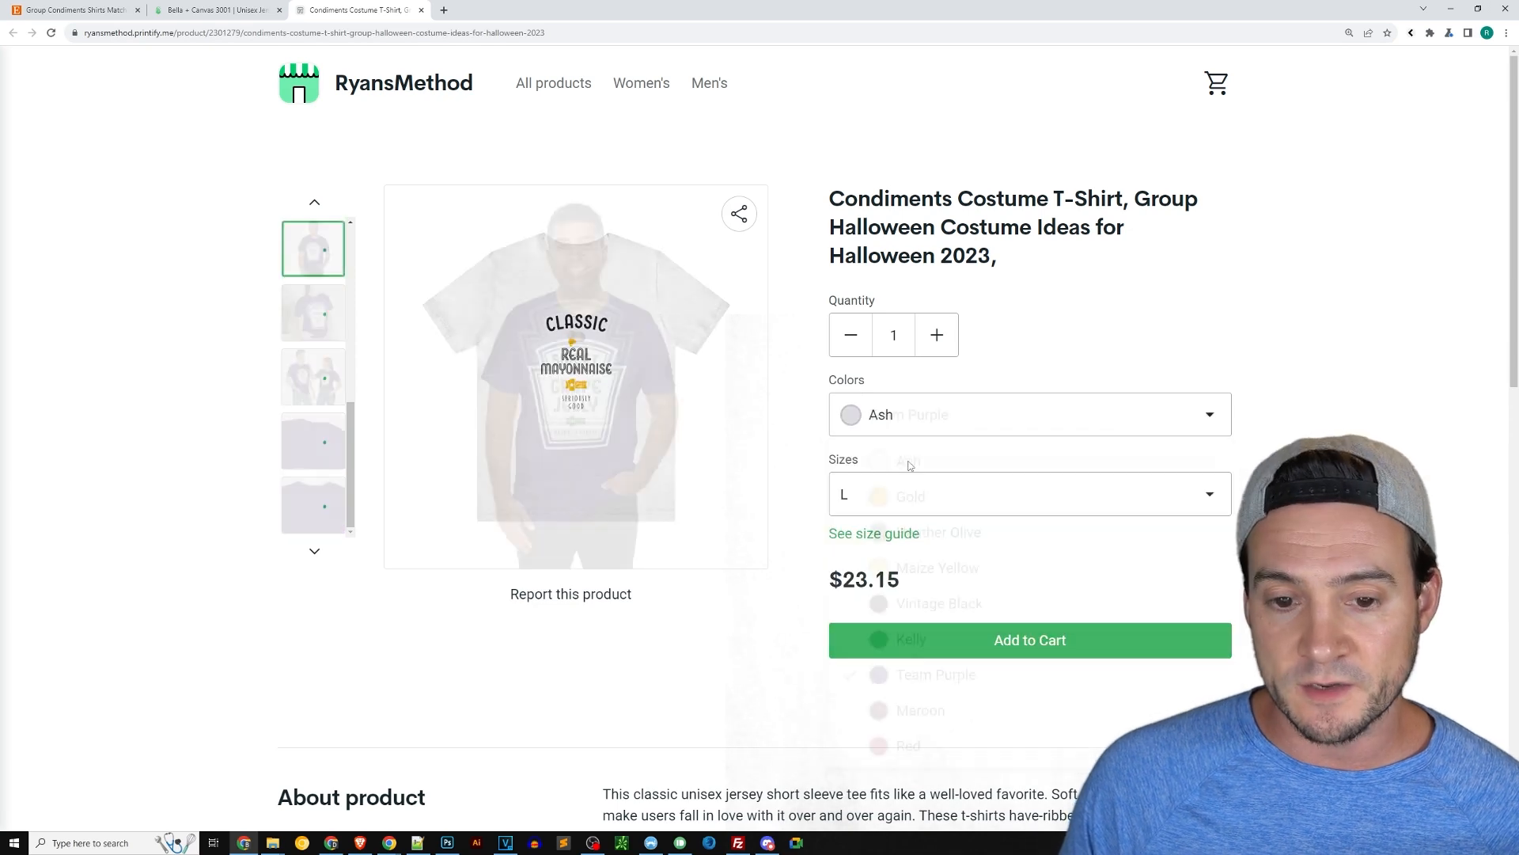
left_click(963, 422)
left_click(926, 495)
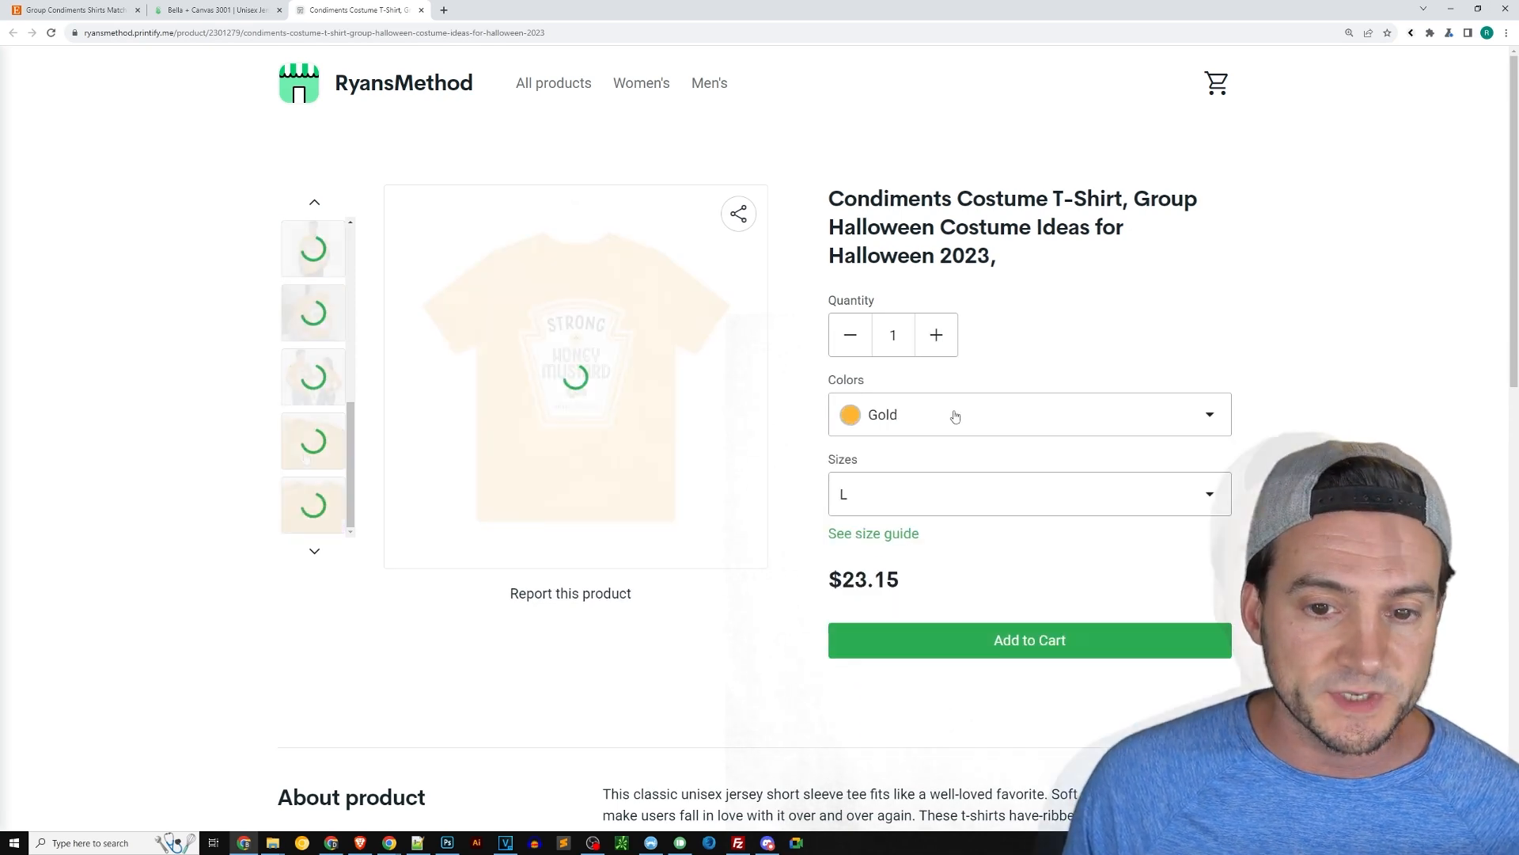
left_click(939, 421)
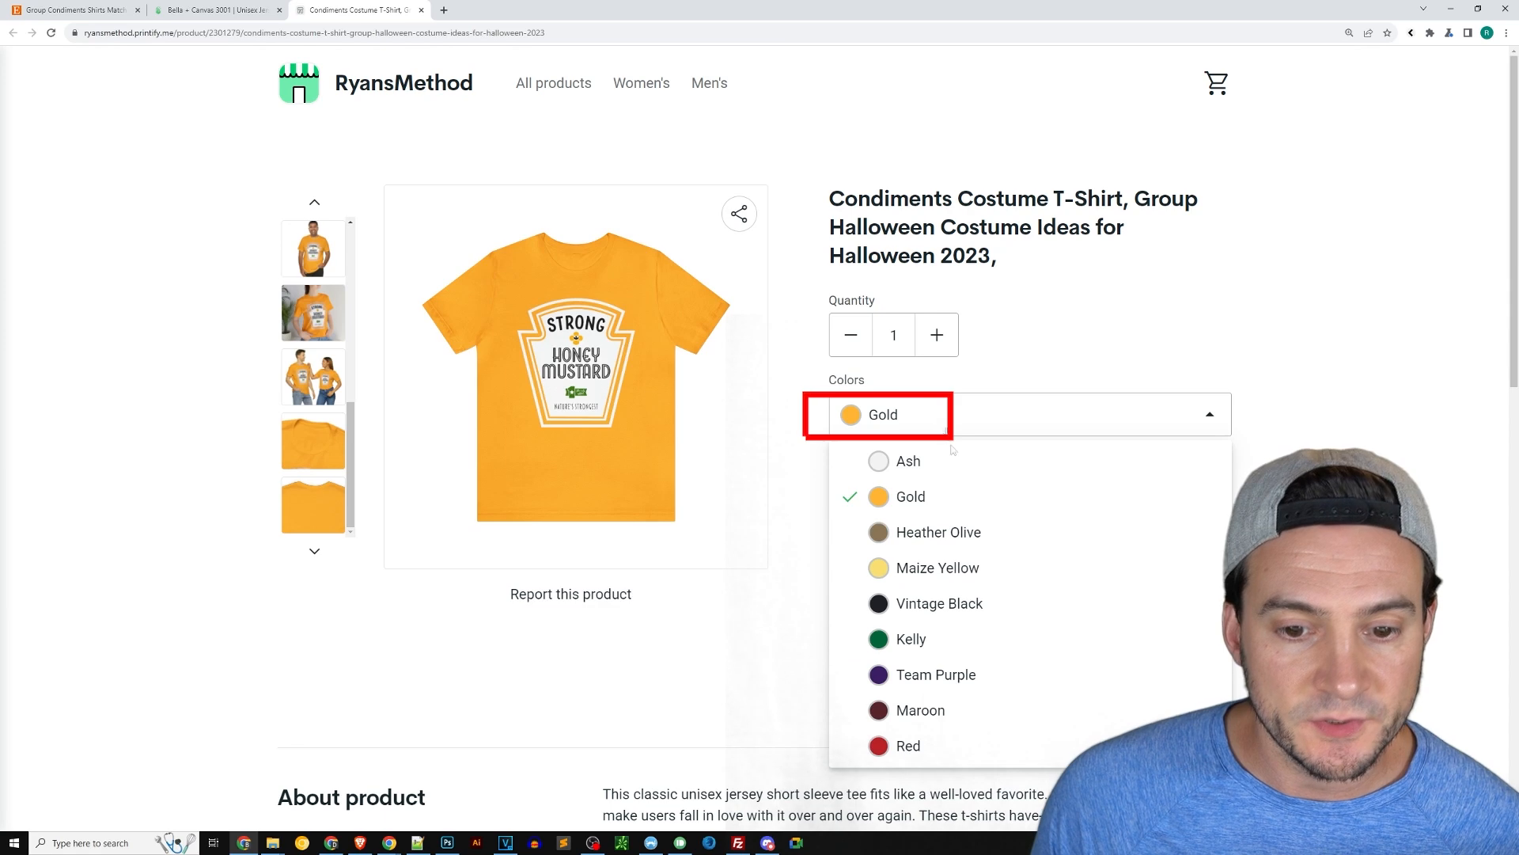
left_click(922, 531)
left_click(908, 417)
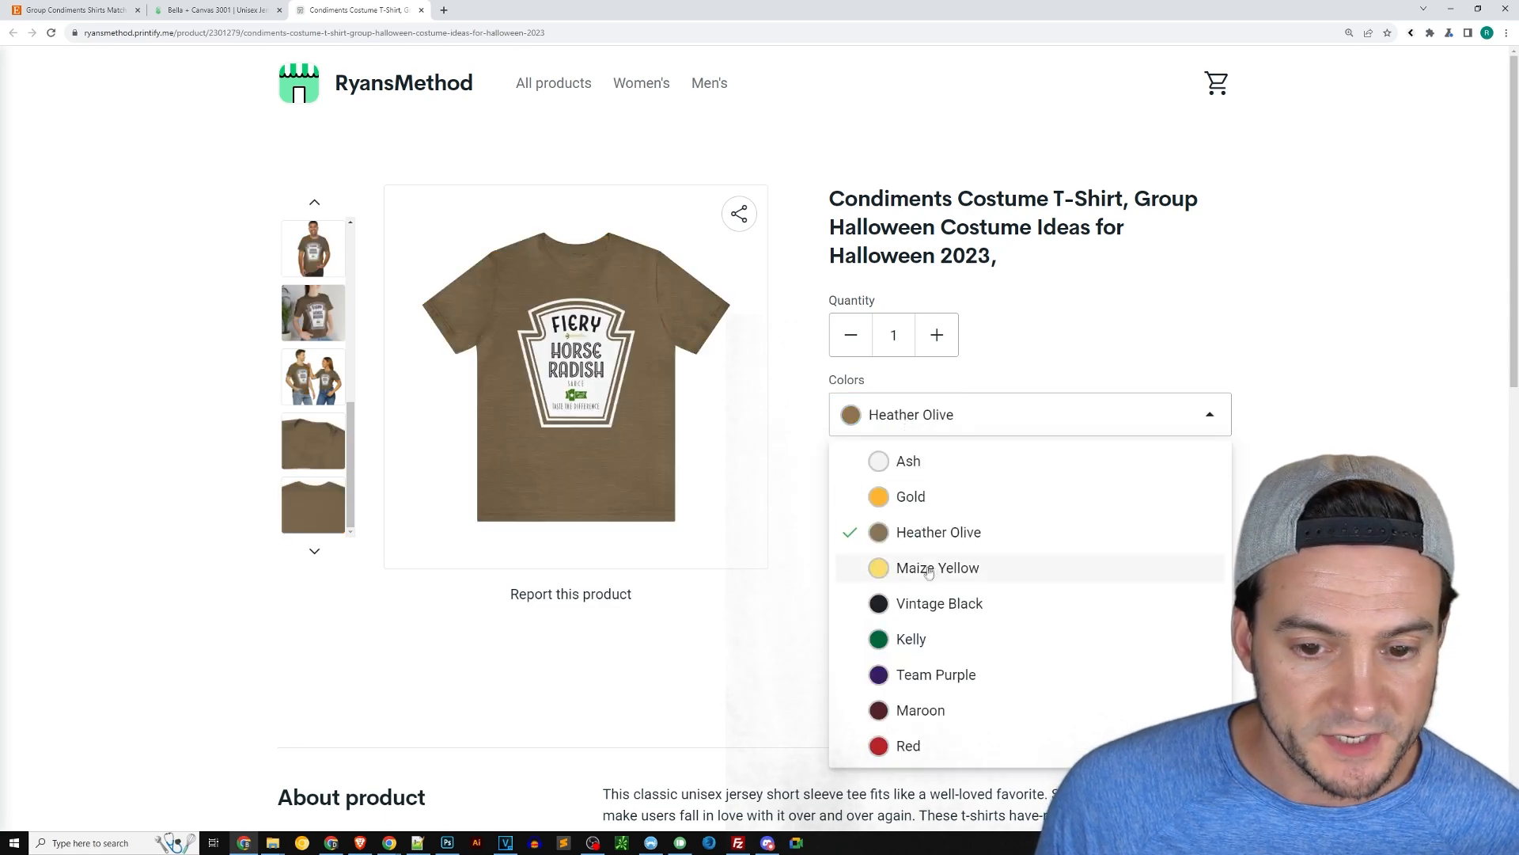
left_click(934, 566)
- View the store listing's Vintage Black, Kelly, Team Purple and Maroon color variants to examine each one's condiment design
left_click(929, 421)
left_click(917, 603)
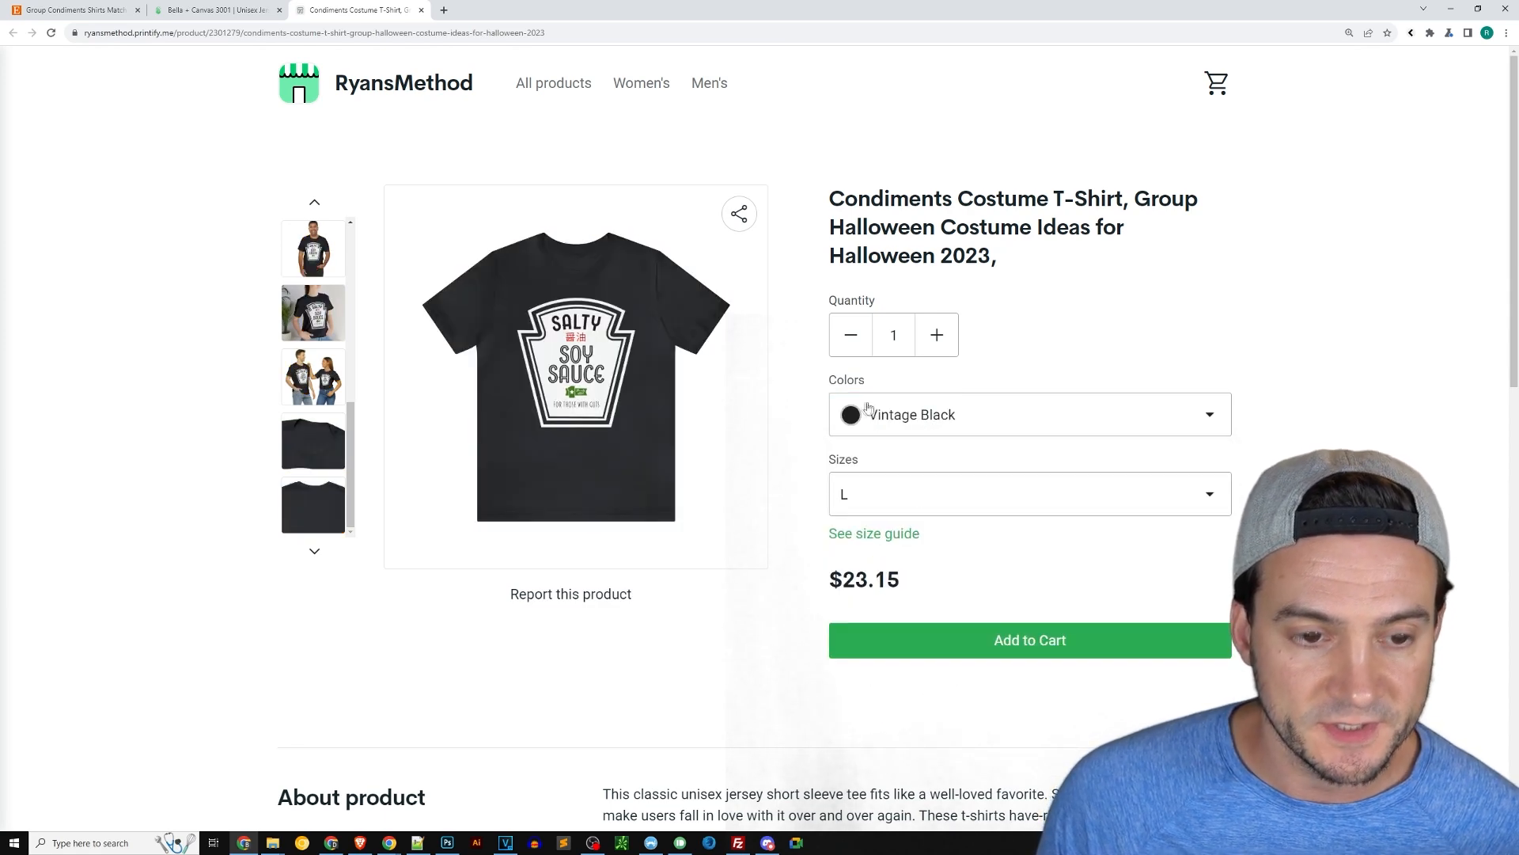
left_click(932, 418)
left_click(911, 639)
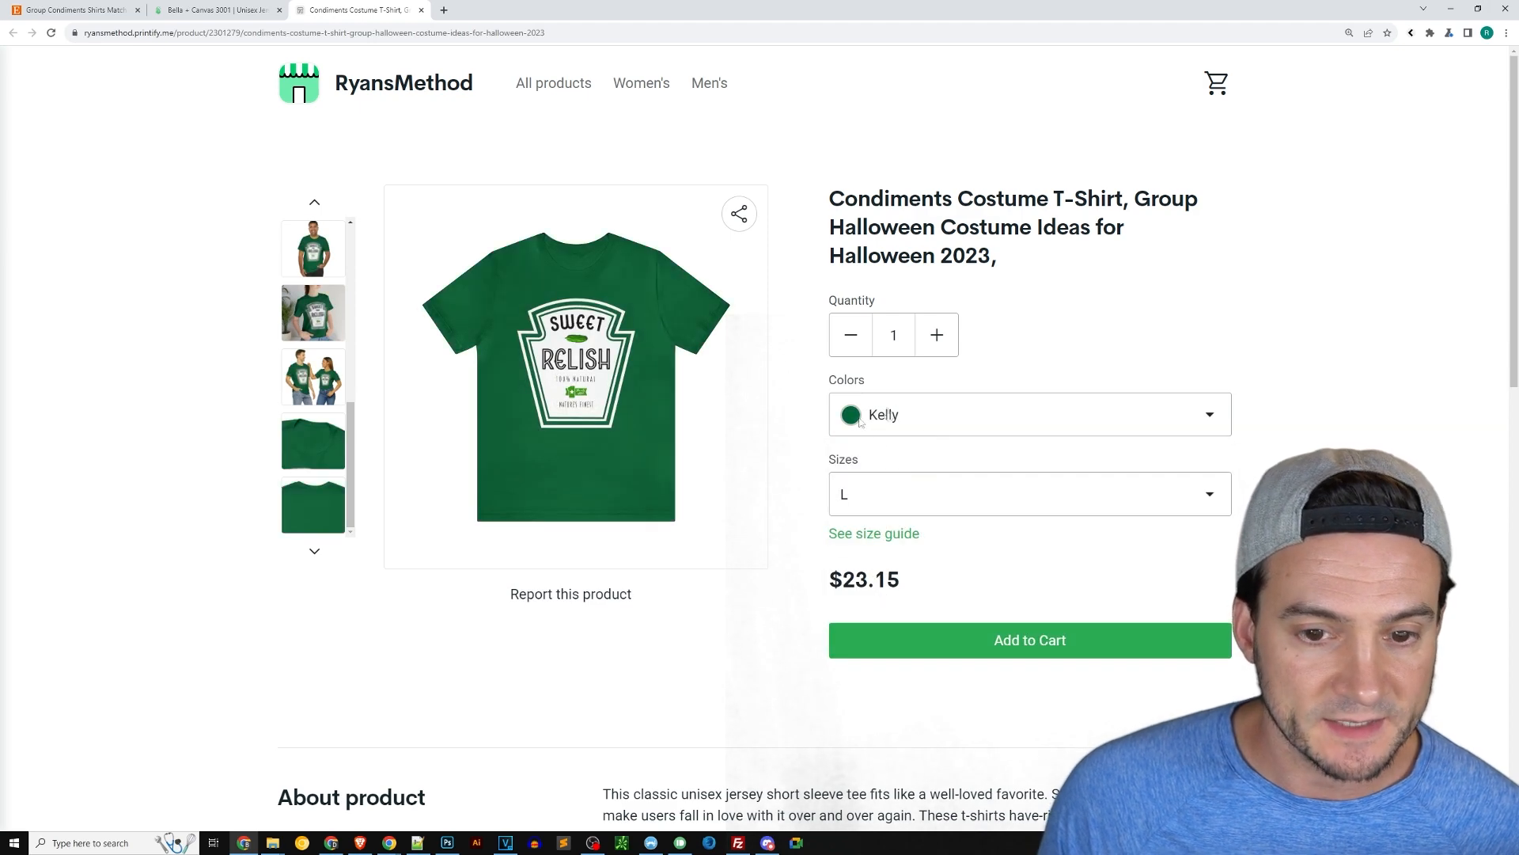
left_click(910, 415)
left_click(936, 674)
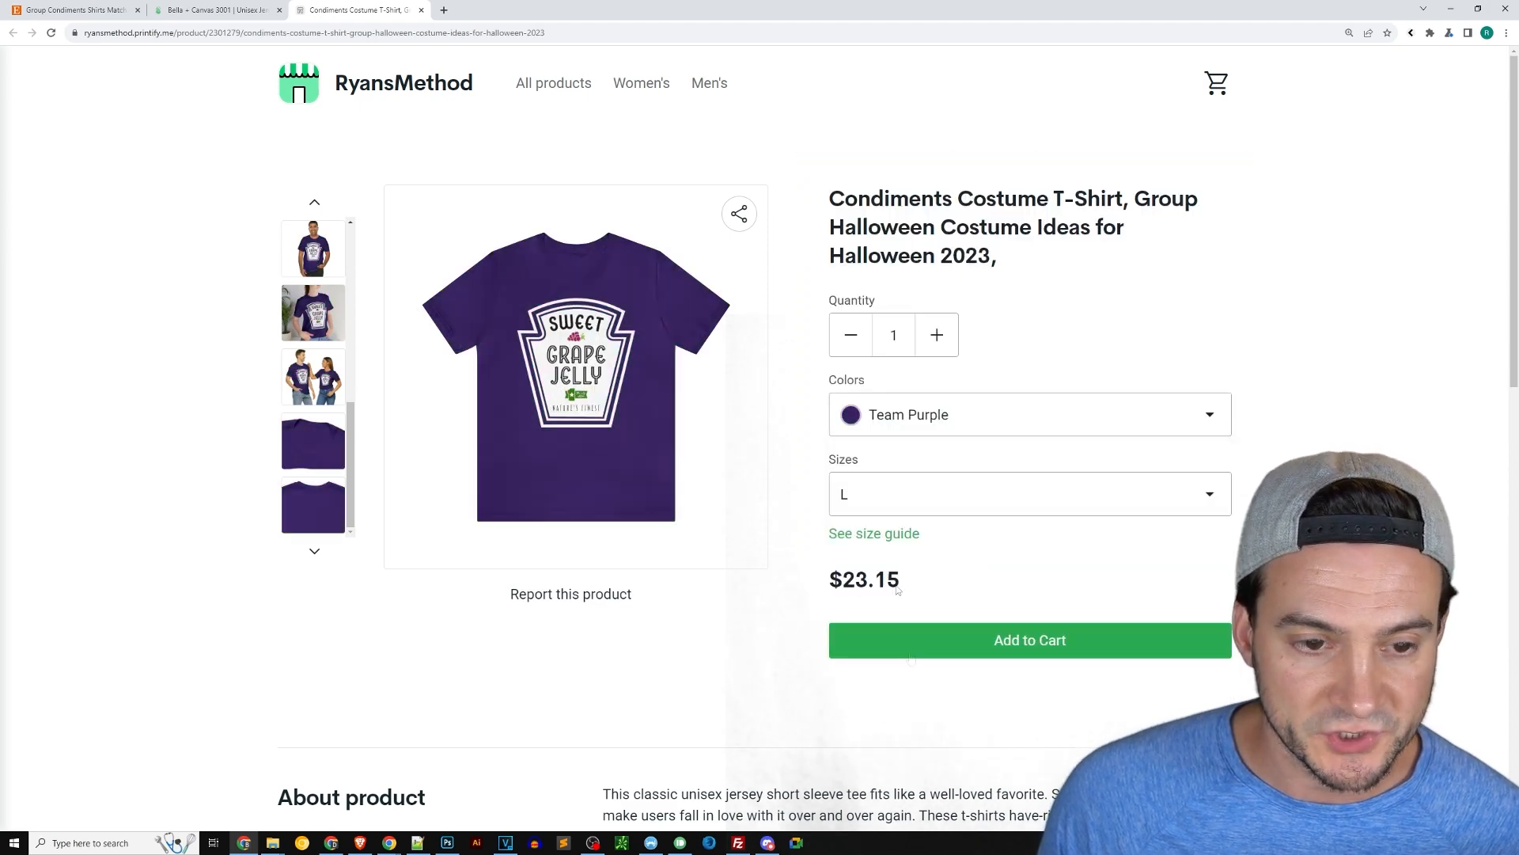
left_click(890, 413)
left_click(930, 709)
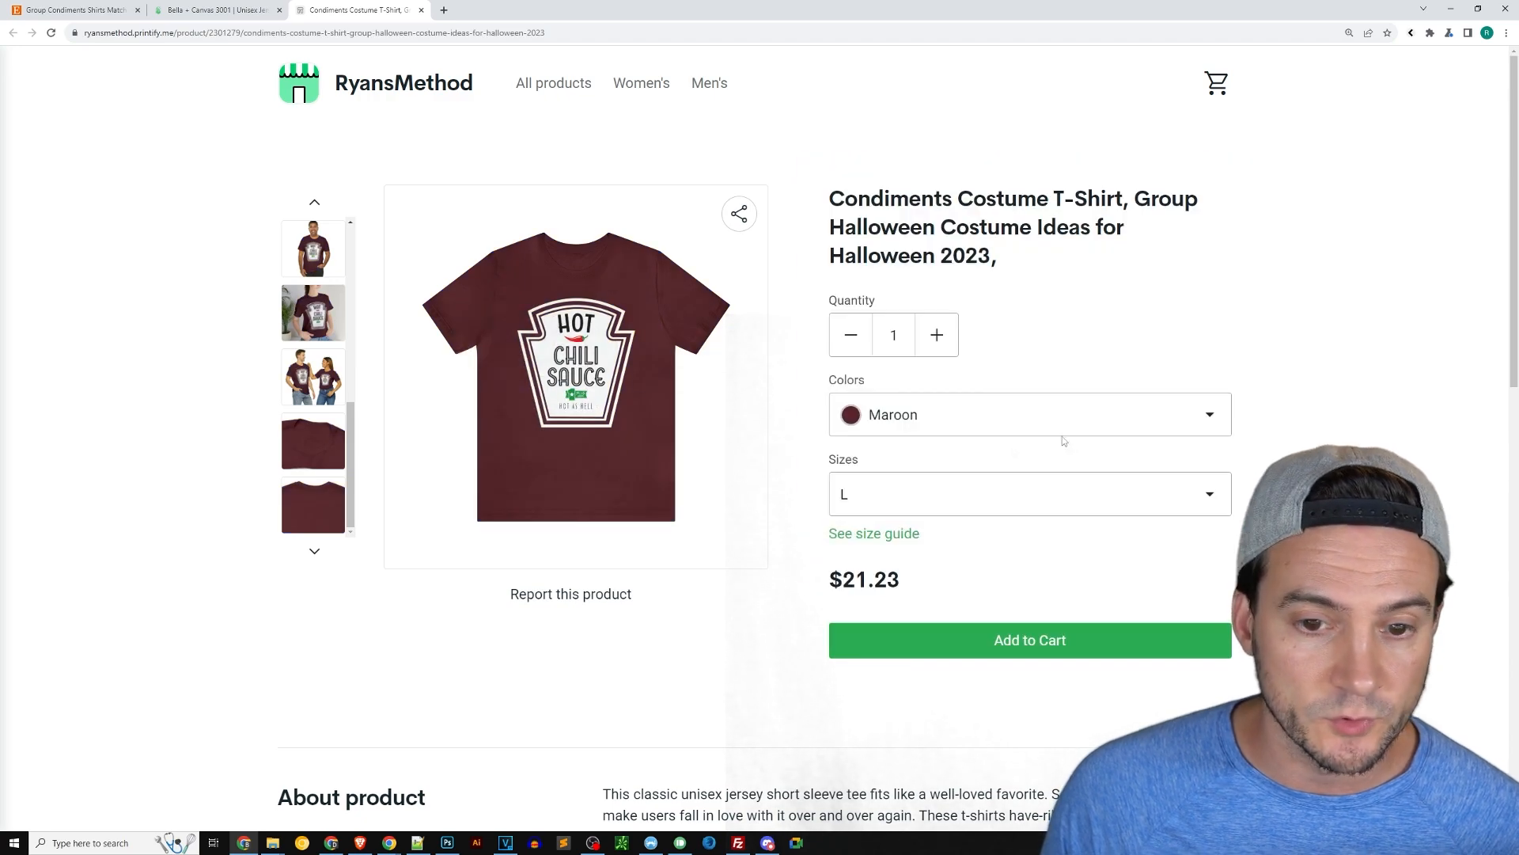
- View the store listing's Red variant to examine its ketchup design and review the list of available shirt colors
left_click(1029, 414)
left_click(909, 745)
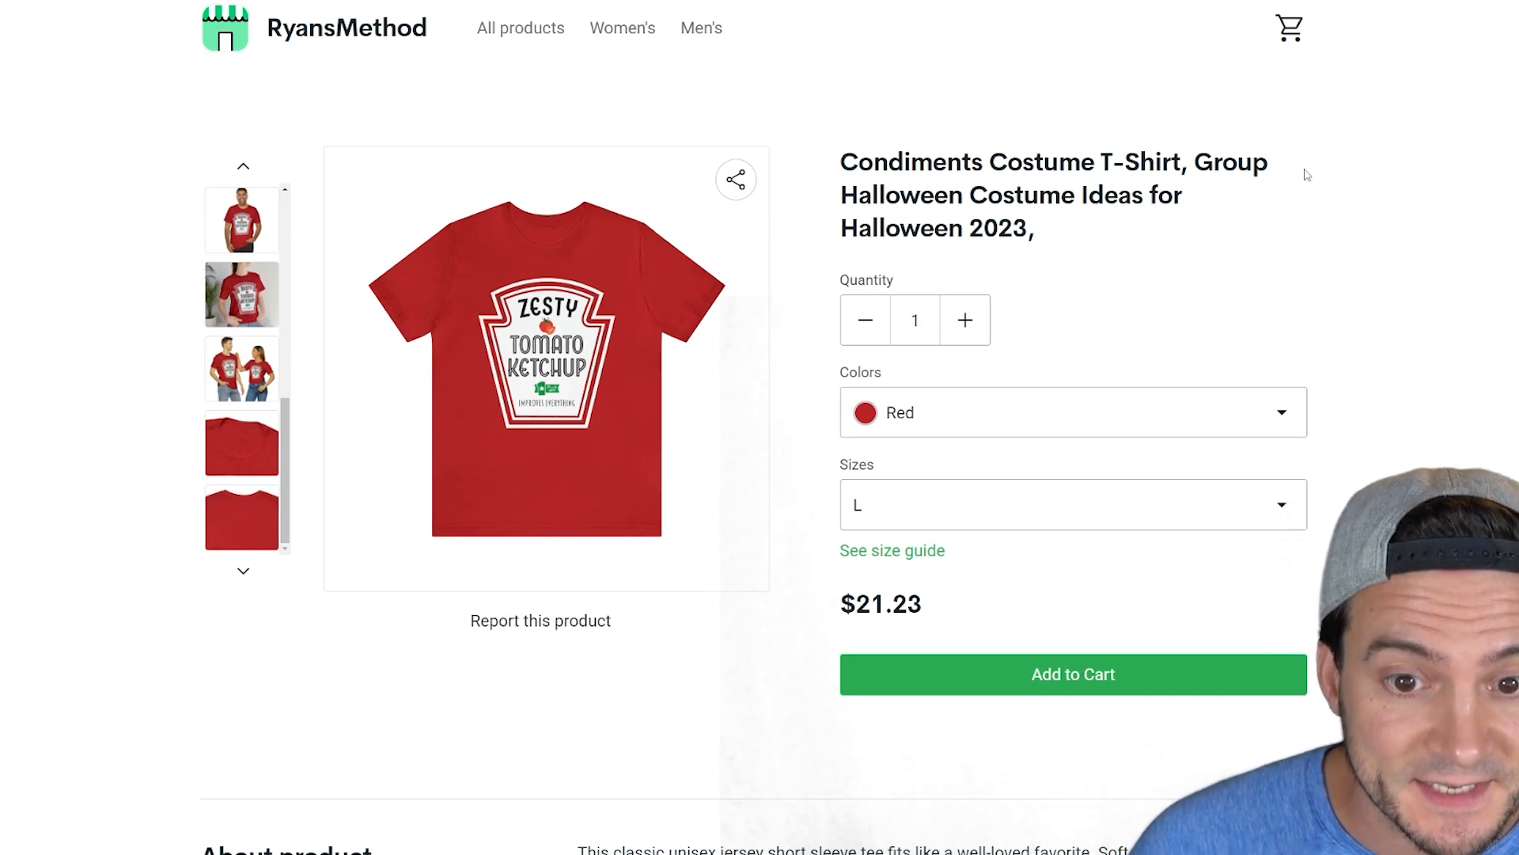
left_click(960, 423)
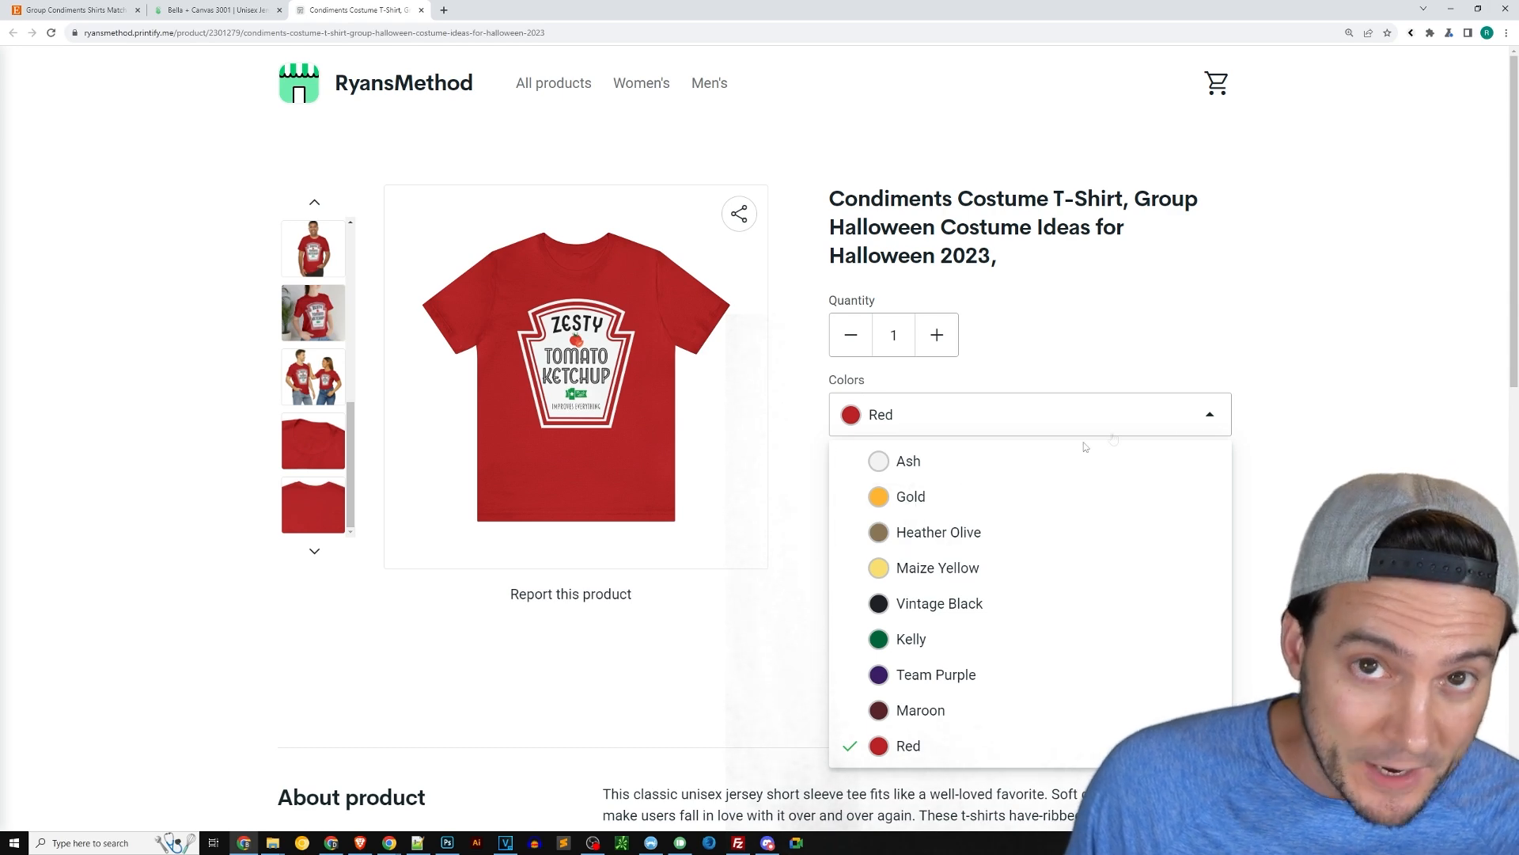
left_click(1289, 362)
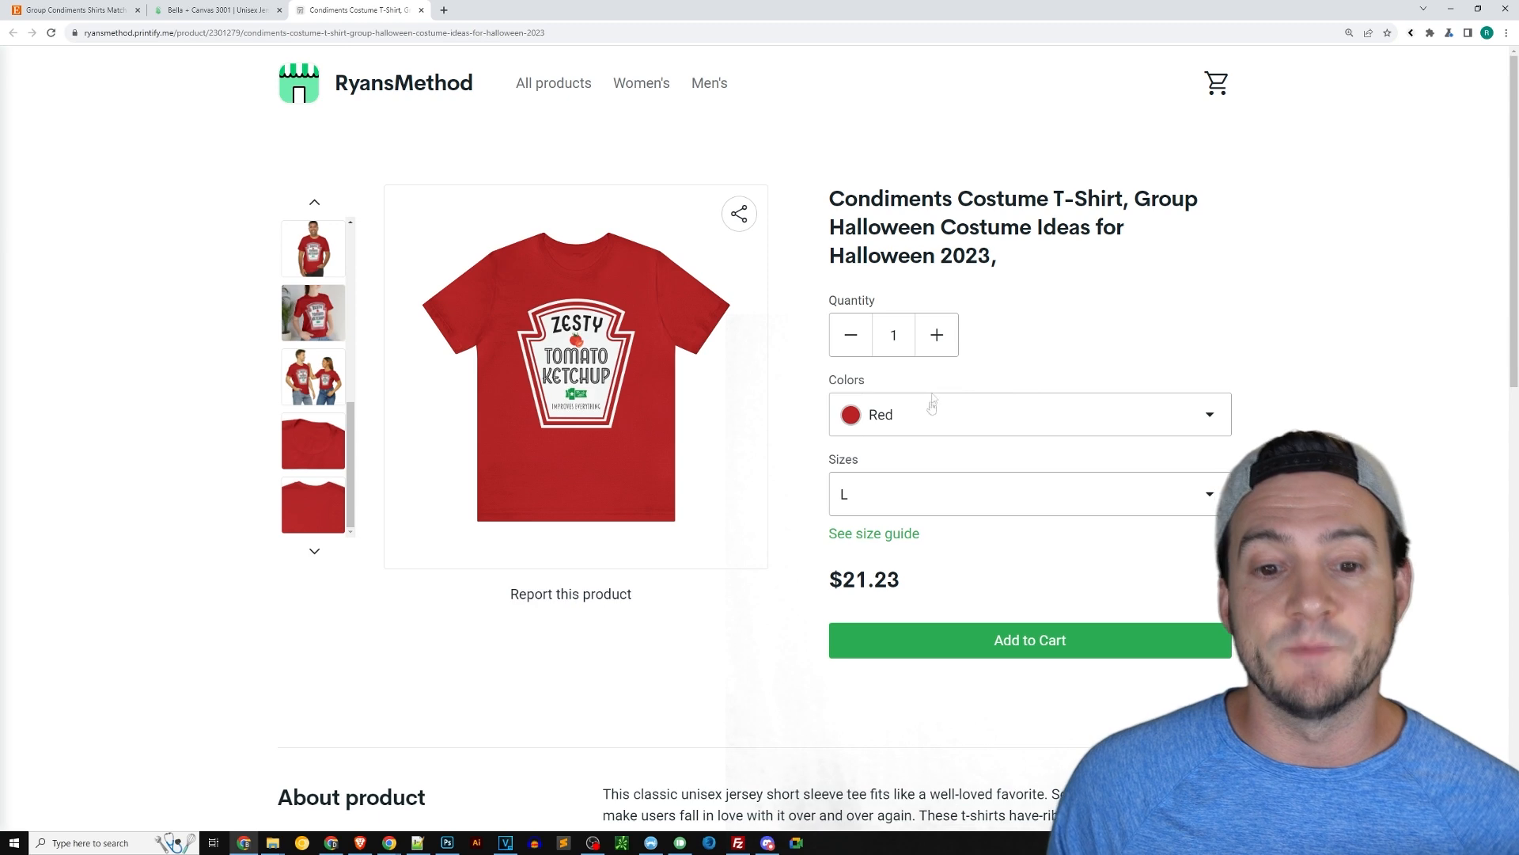
left_click(932, 408)
left_click(1116, 367)
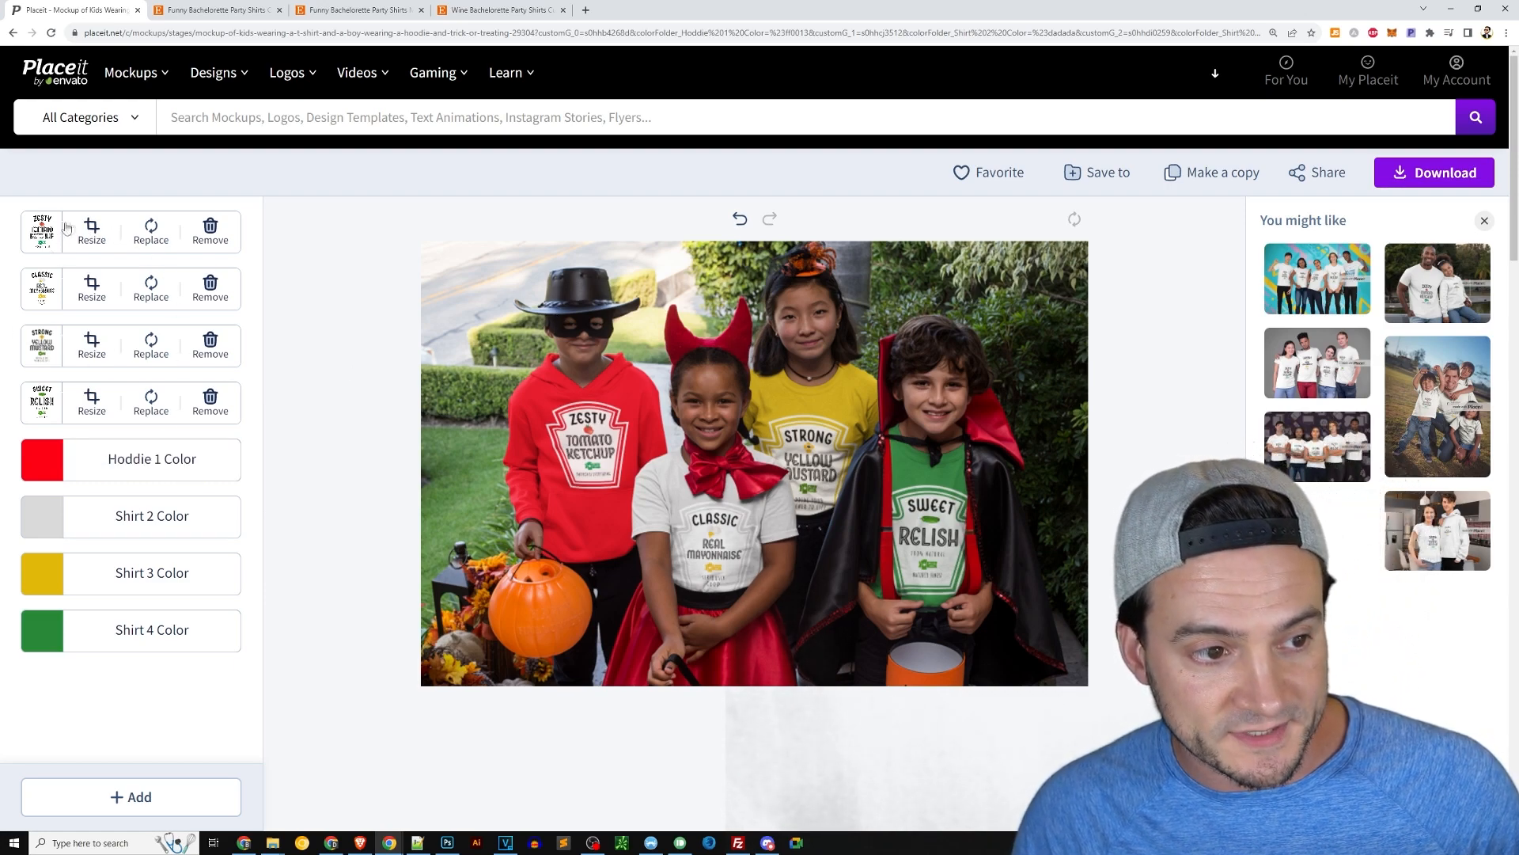
- Capture the area with the four uploaded condiment designs in the Placeit kids' mockup editor and copy the screenshot
key("Print")
left_click_drag(9, 196, 291, 451)
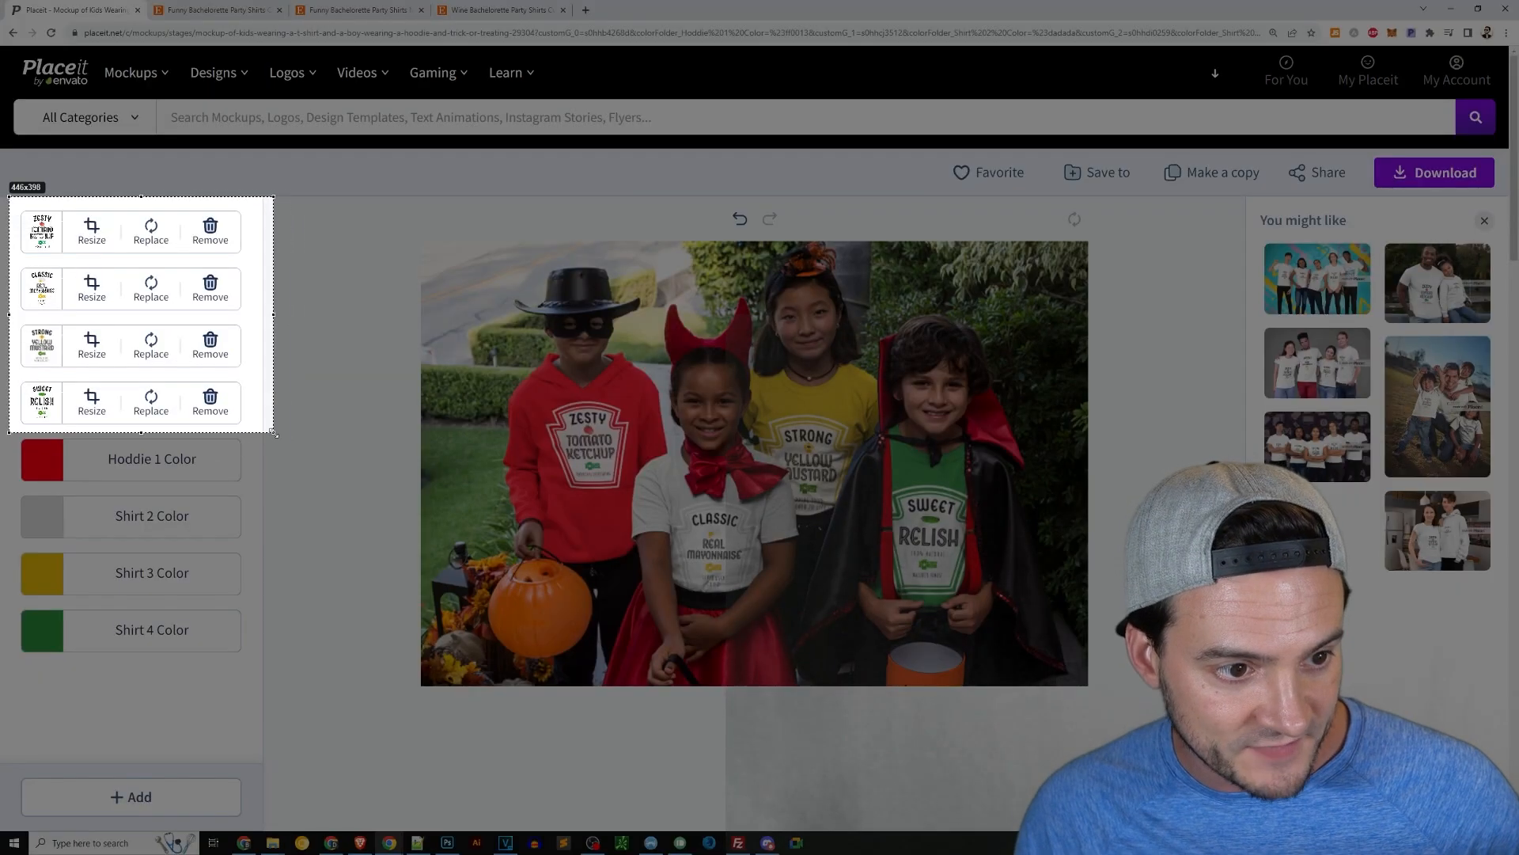
key("ctrl+c")
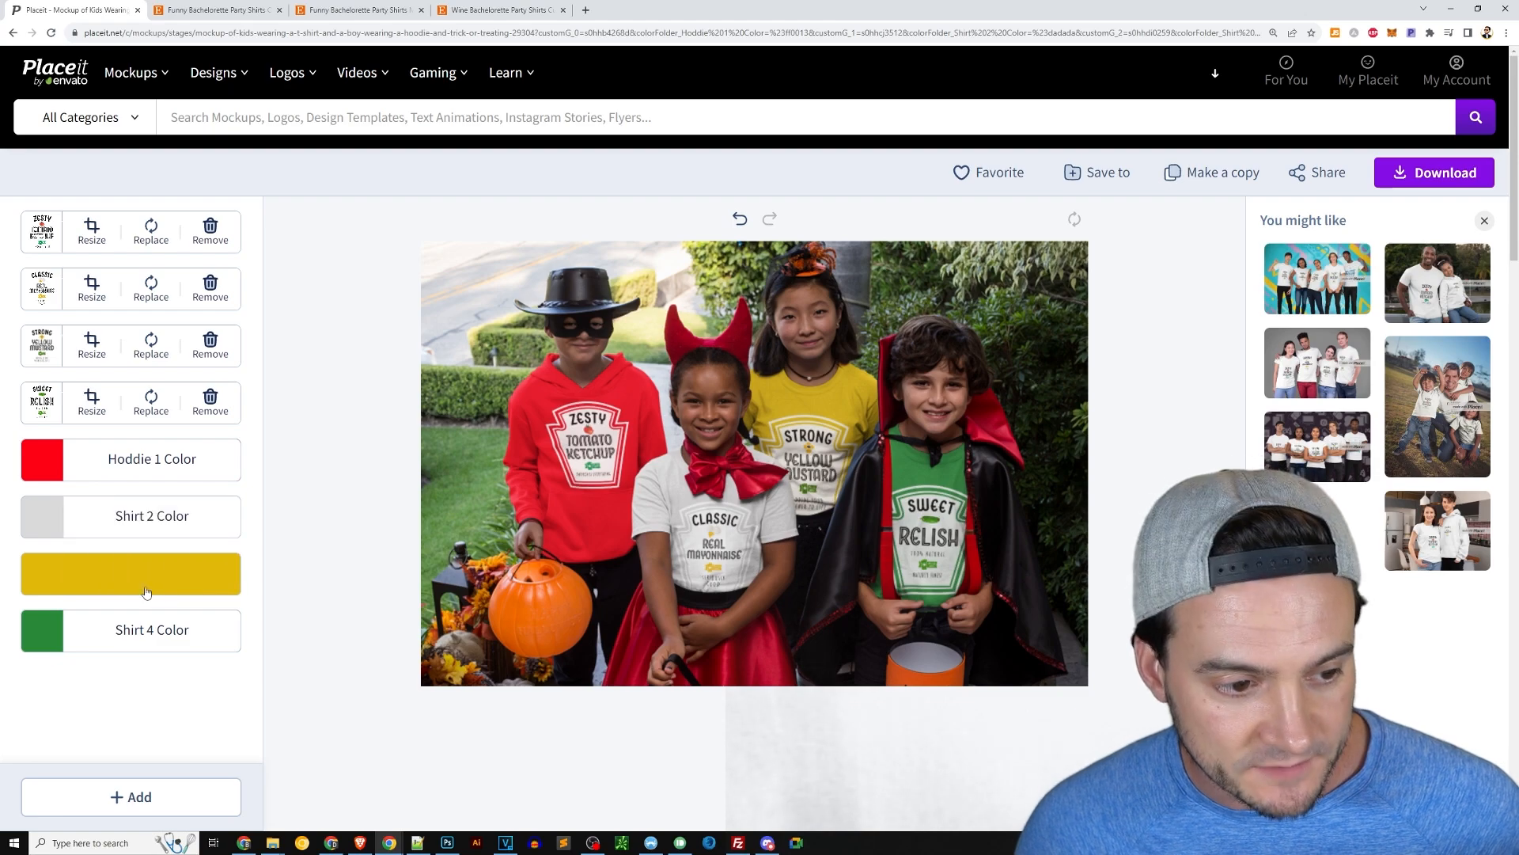
- Try a dark green for the Shirt 4 color in the kids' Halloween mockup and restore the medium green
left_click(135, 639)
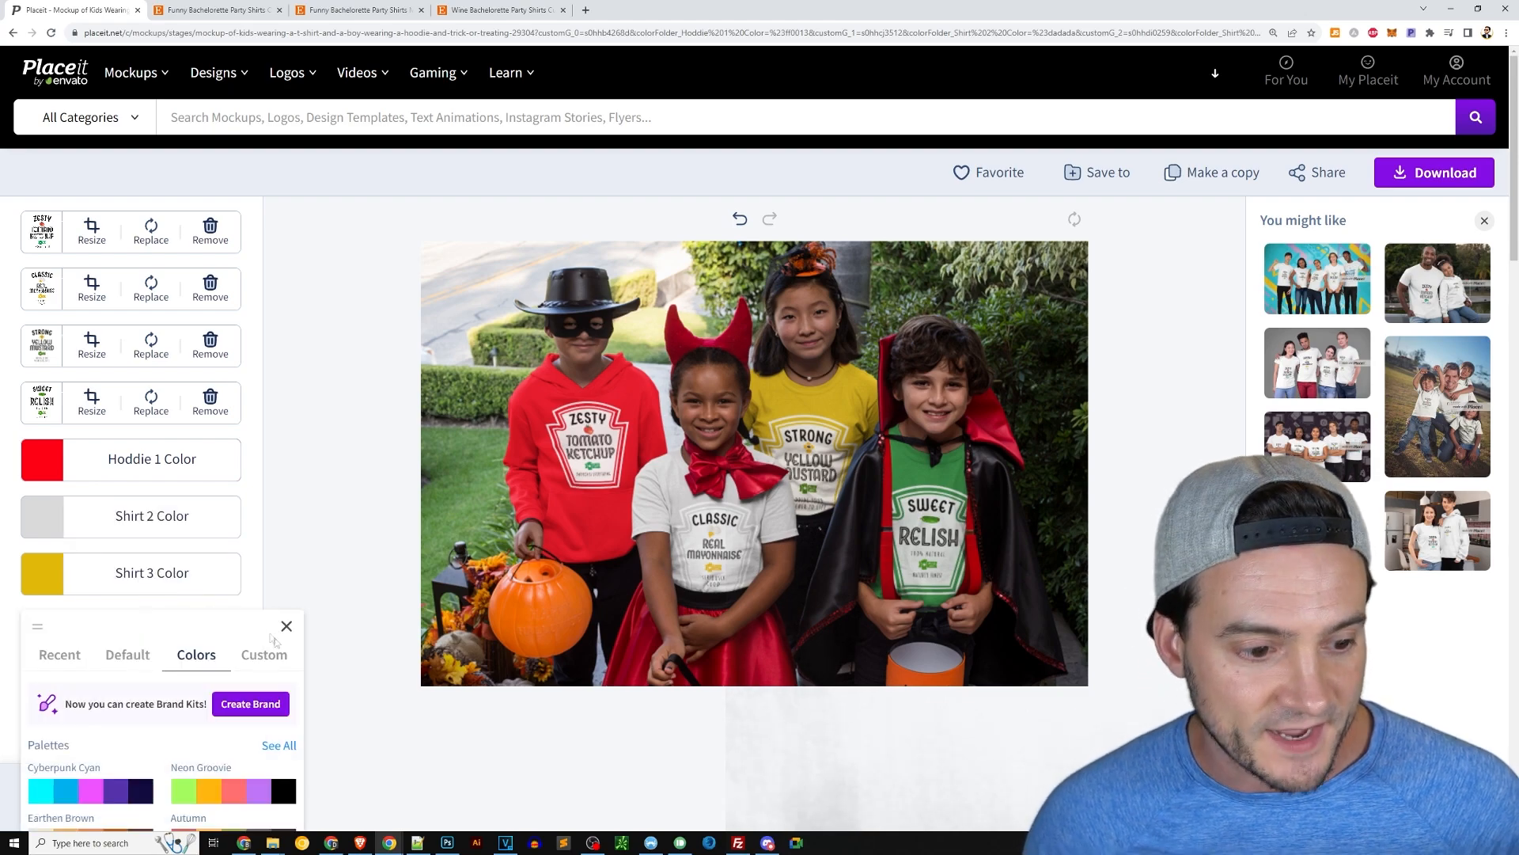
scroll(271, 639, "down", 5)
left_click(144, 709)
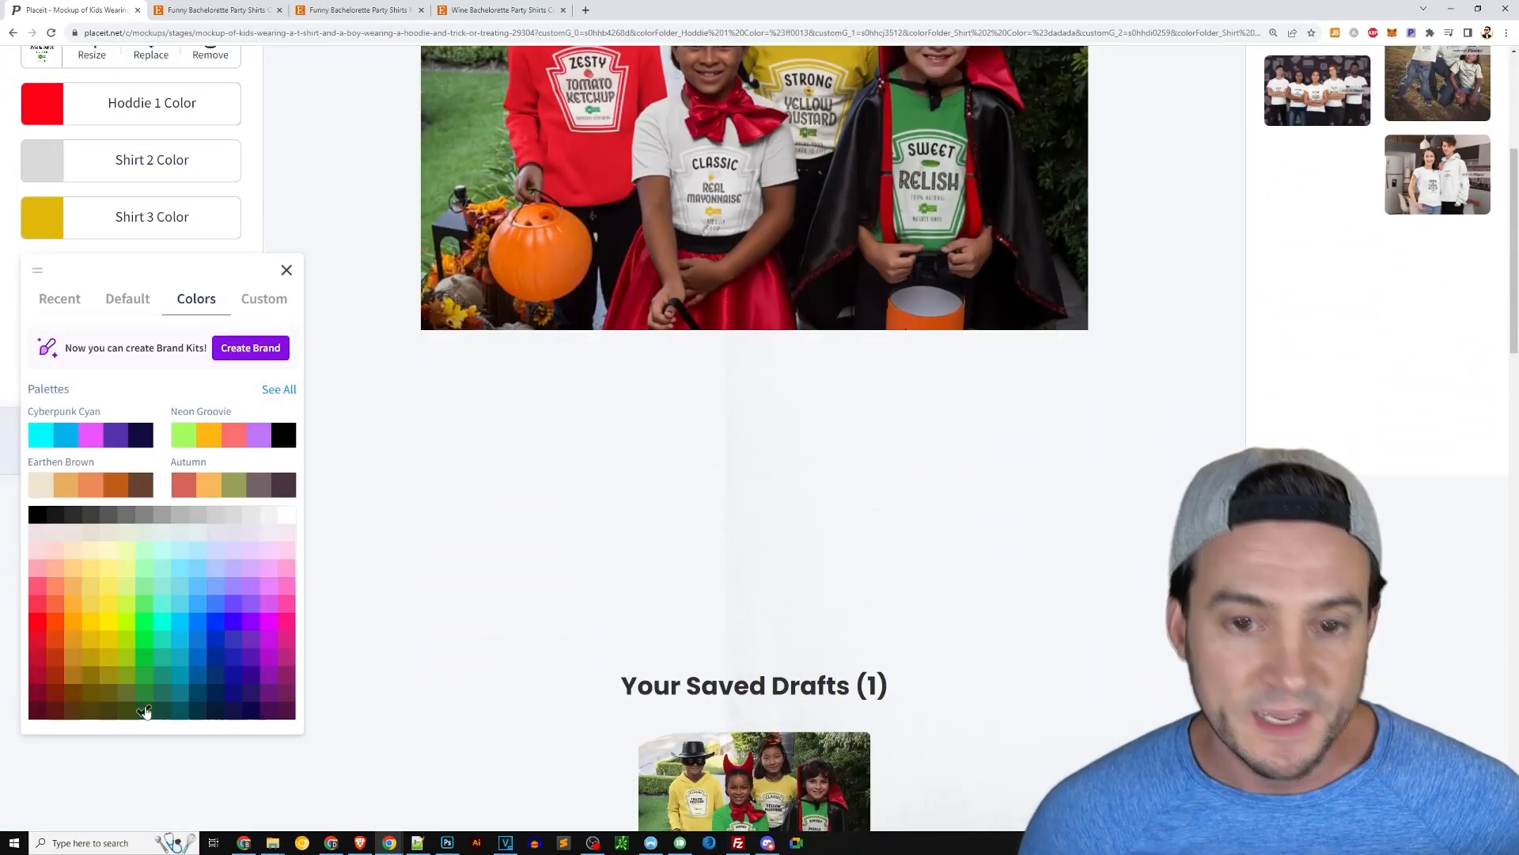
scroll(147, 711, "up", 1)
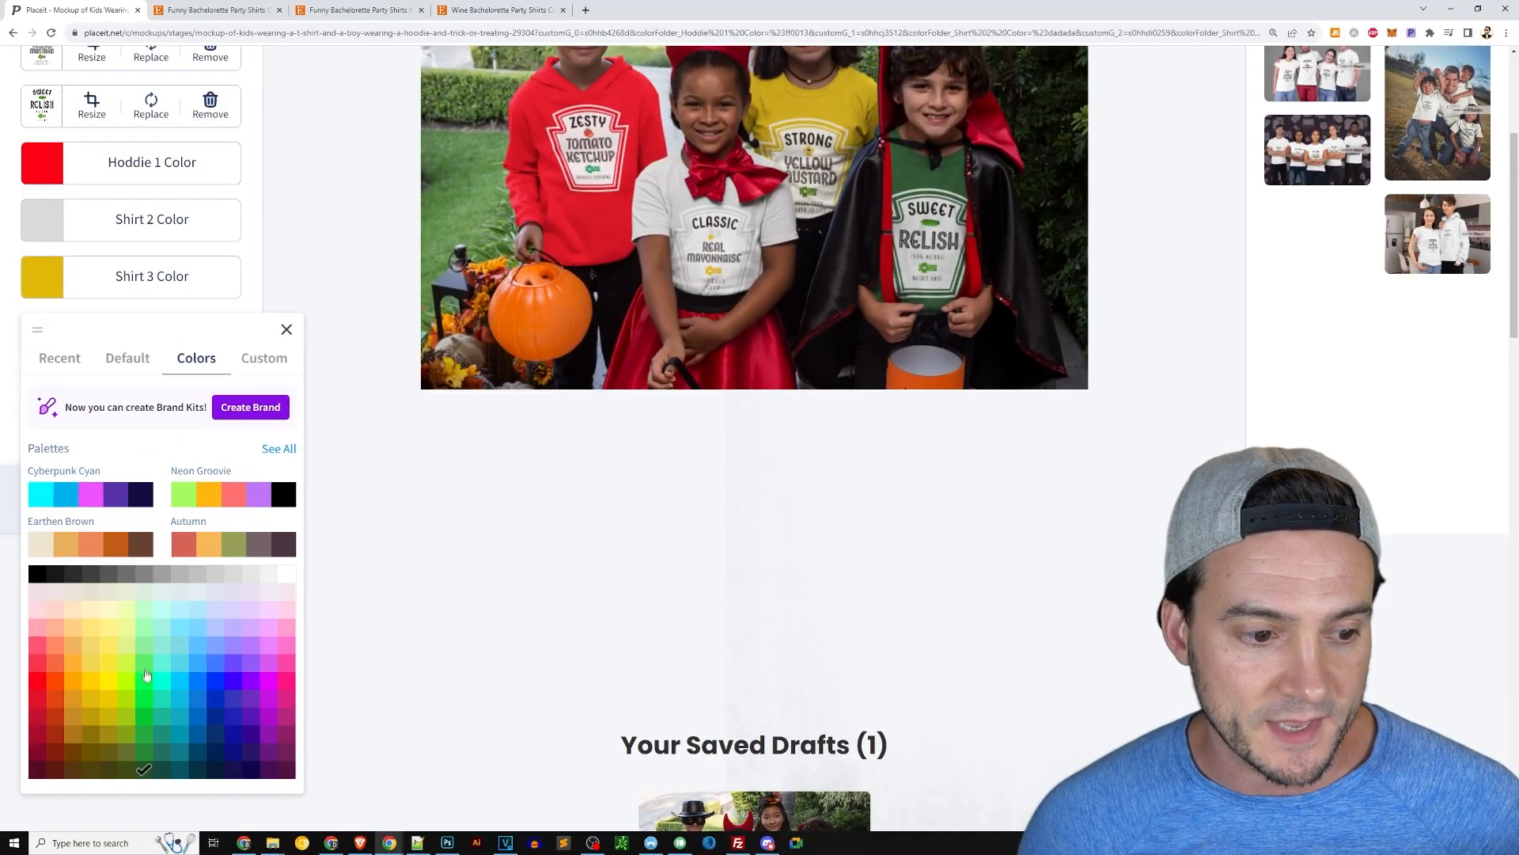
left_click(146, 673)
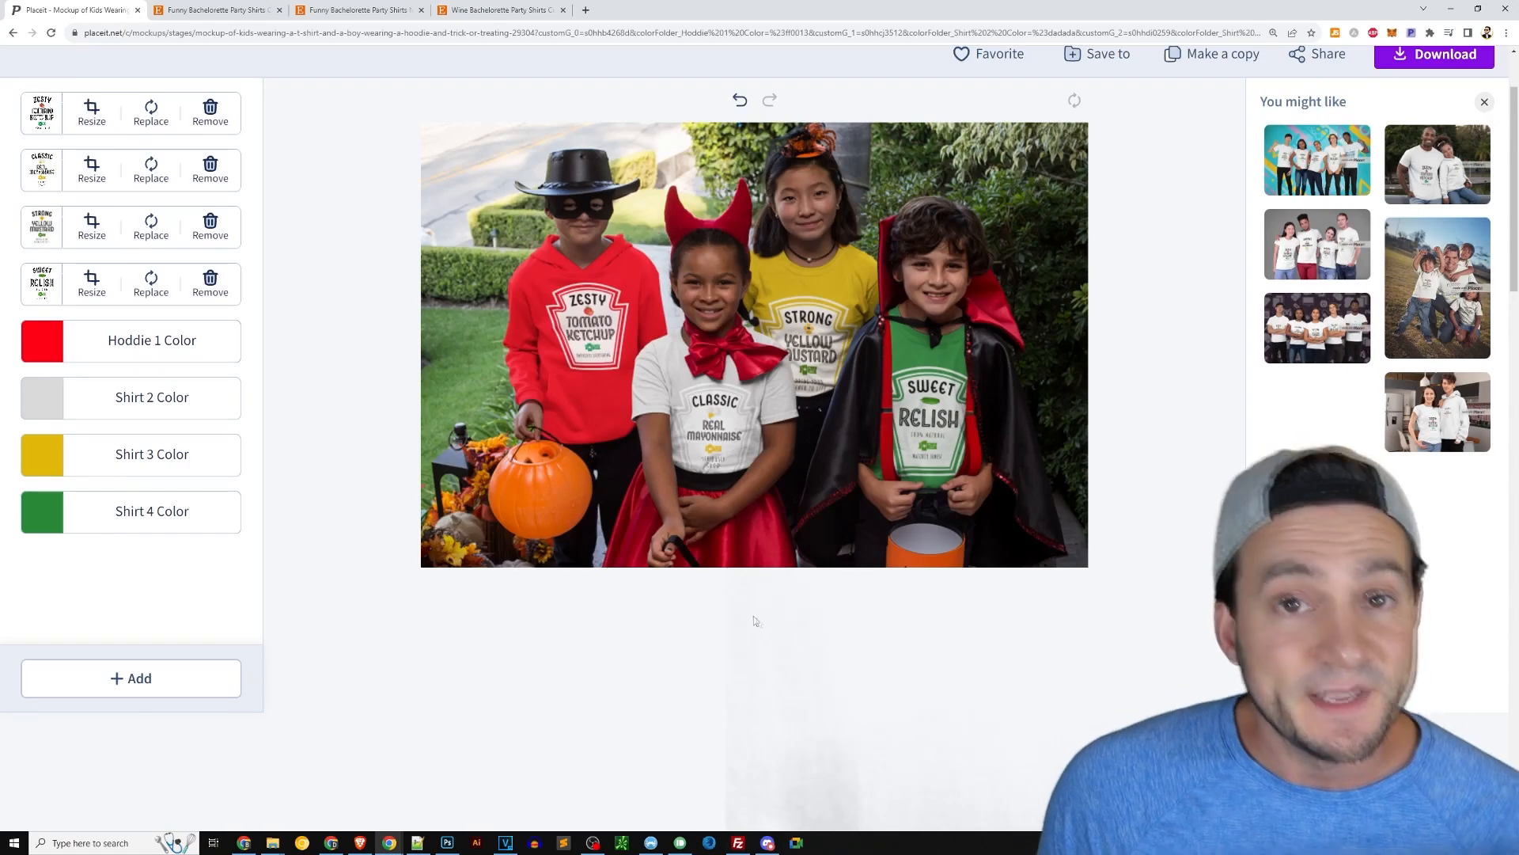
scroll(757, 623, "up", 2)
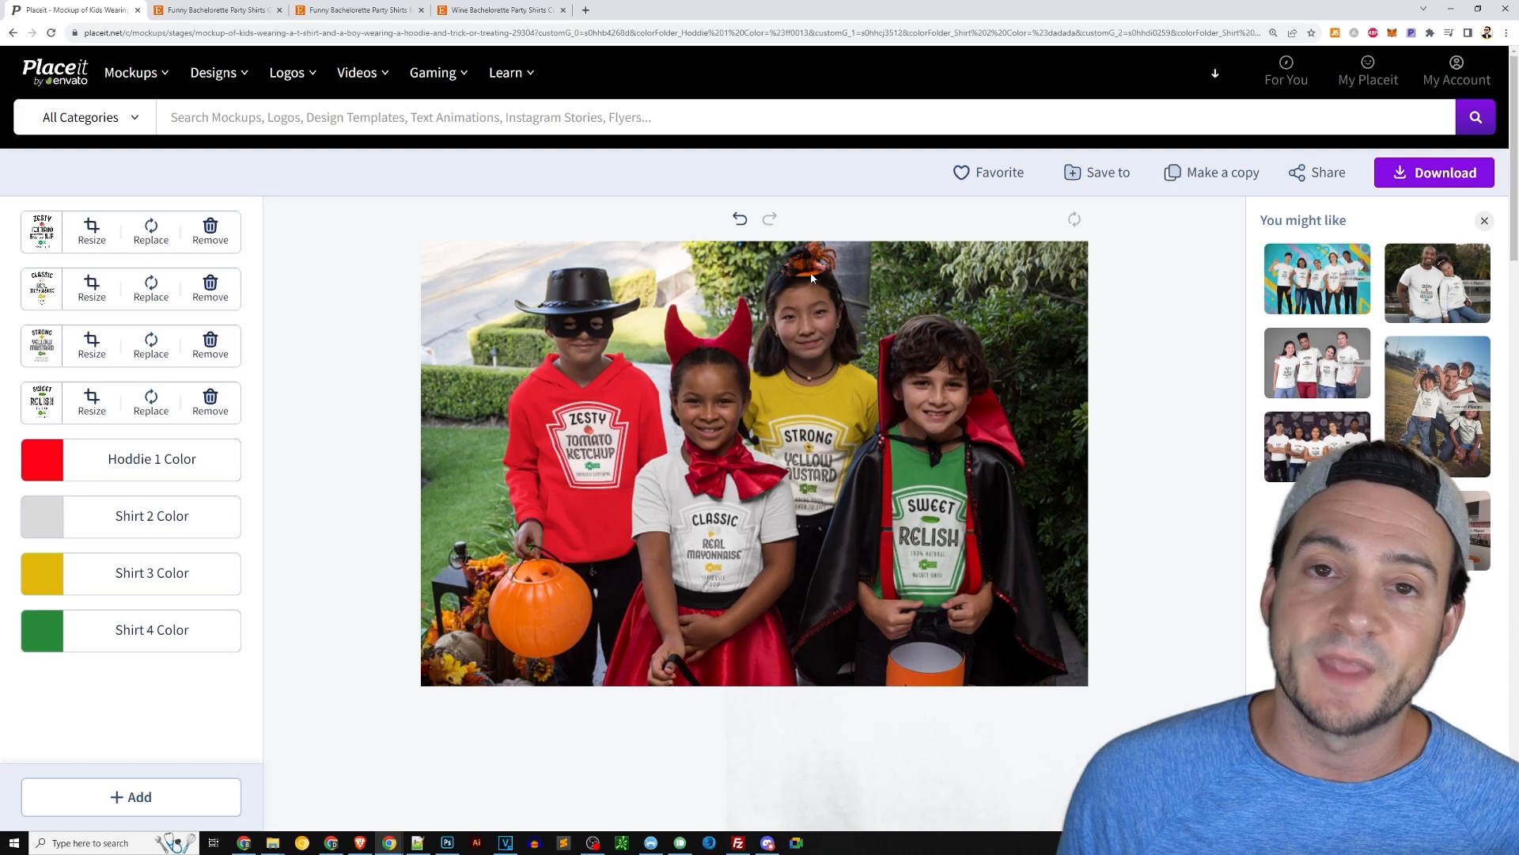
- Go through the three Etsy bachelorette party shirt listings to examine how each main photo presents the group's different designs
left_click(235, 12)
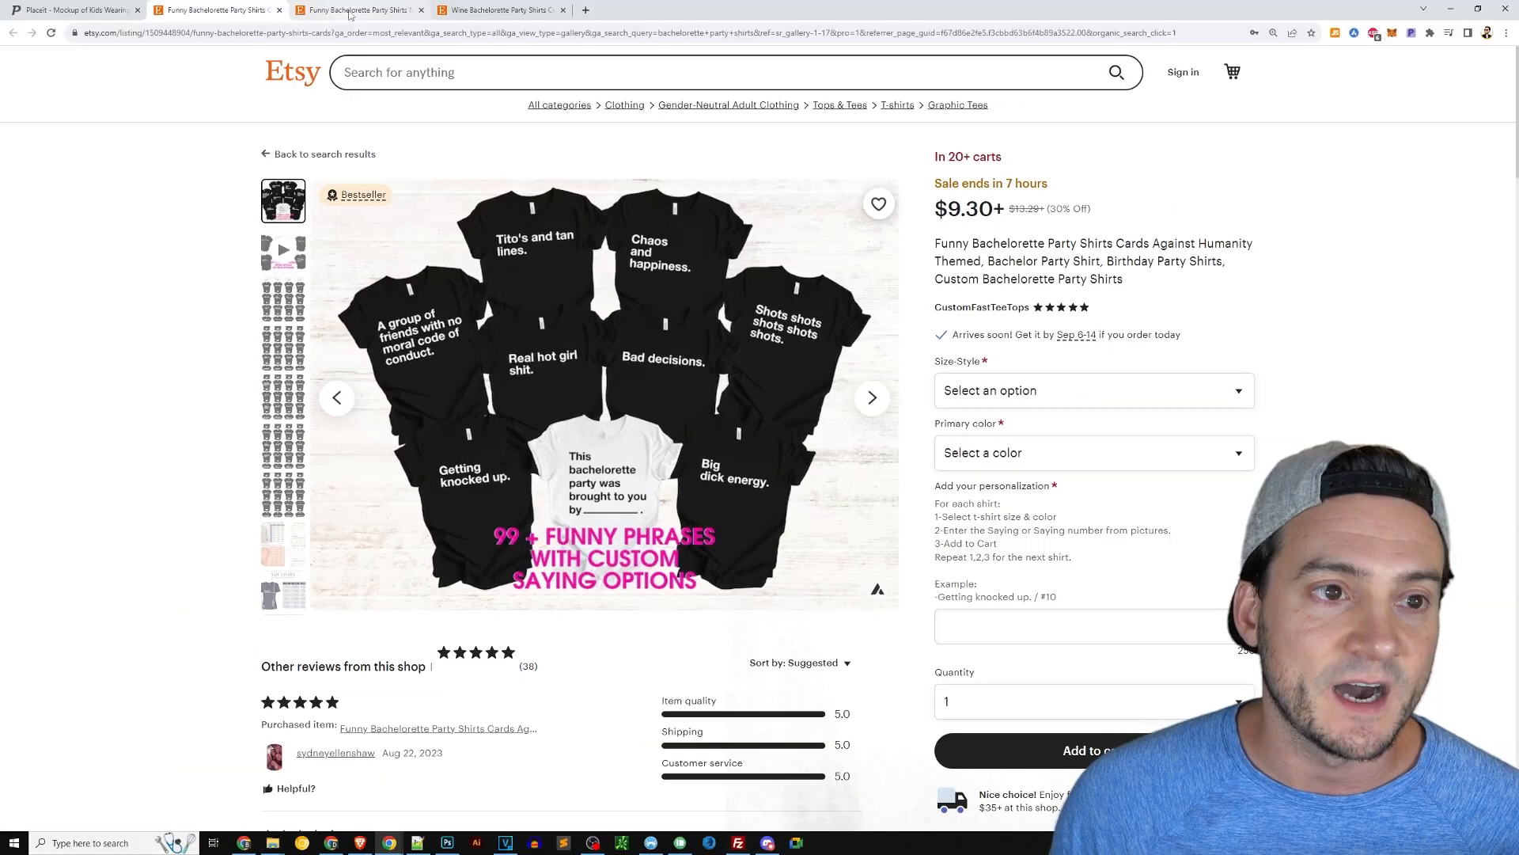
left_click(349, 13)
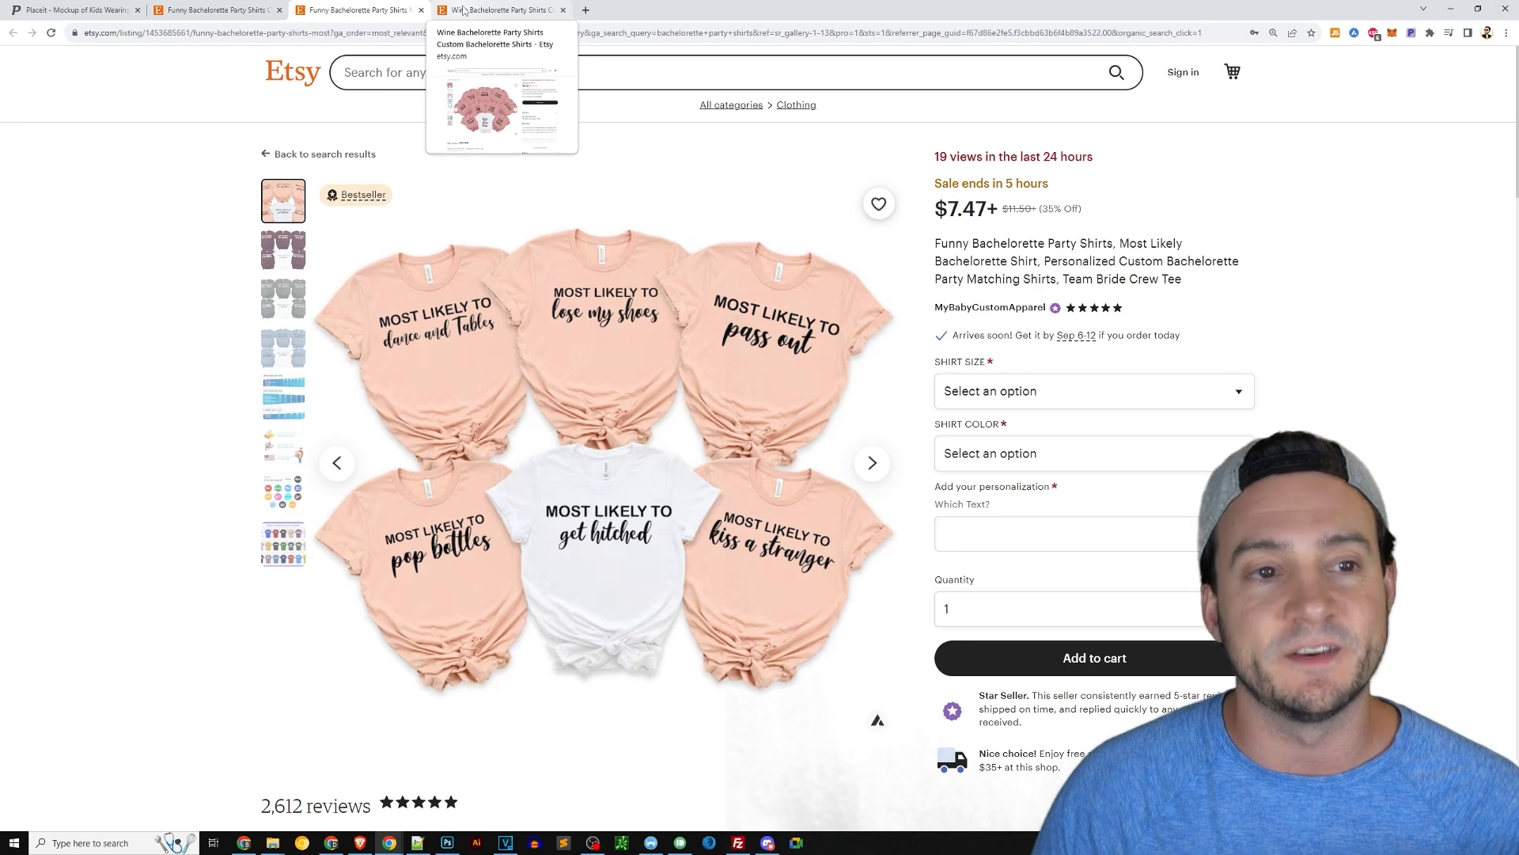
left_click(492, 11)
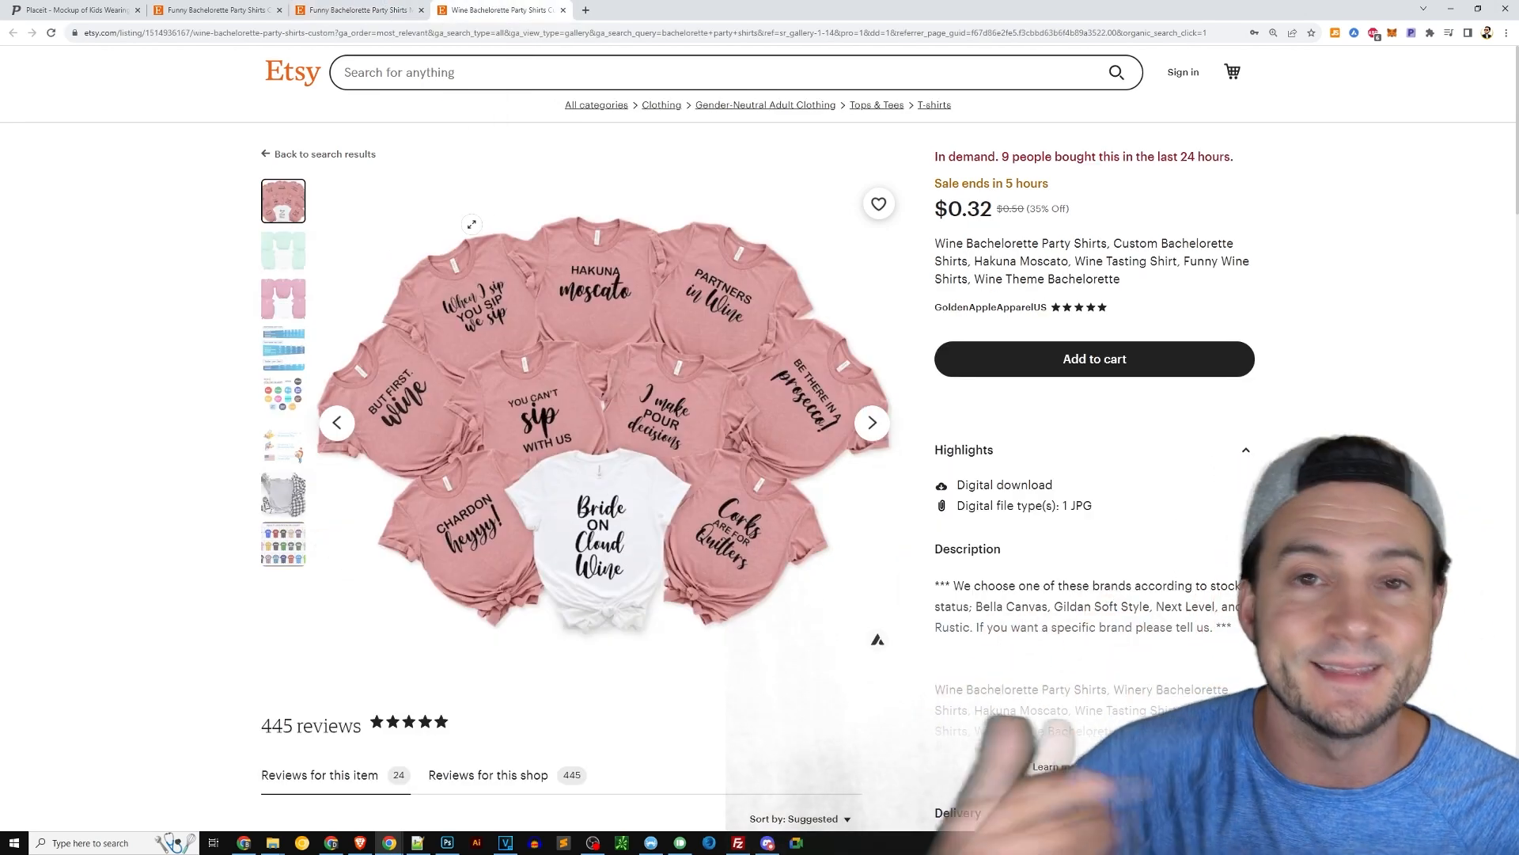
- Return to the Cards Against Humanity themed bachelorette listing, enlarge its group shirt photo to examine the phrases, and close the enlarged view
left_click(345, 11)
left_click(242, 11)
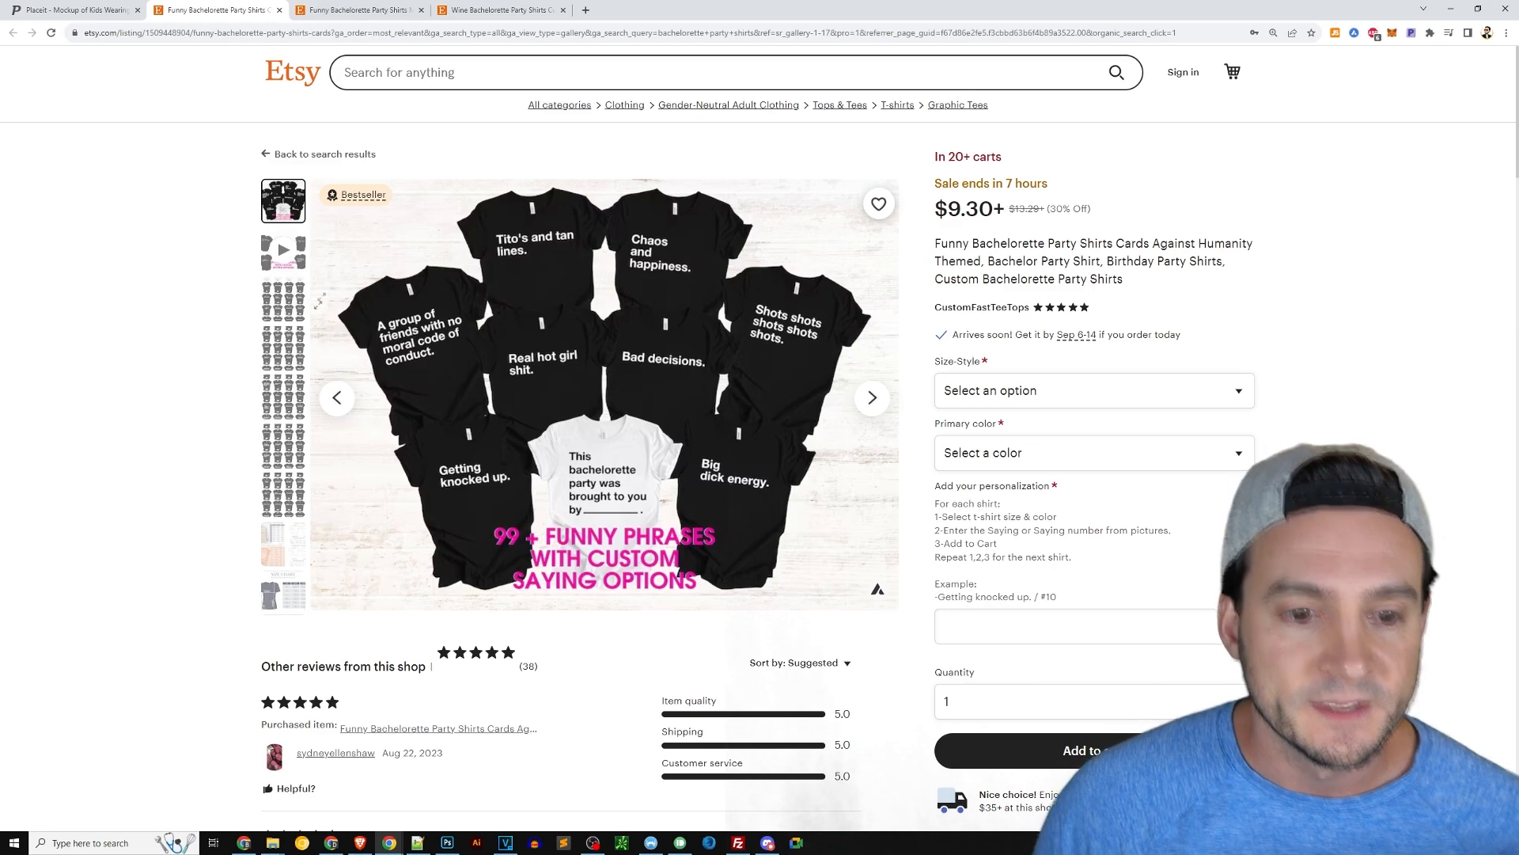
left_click(625, 283)
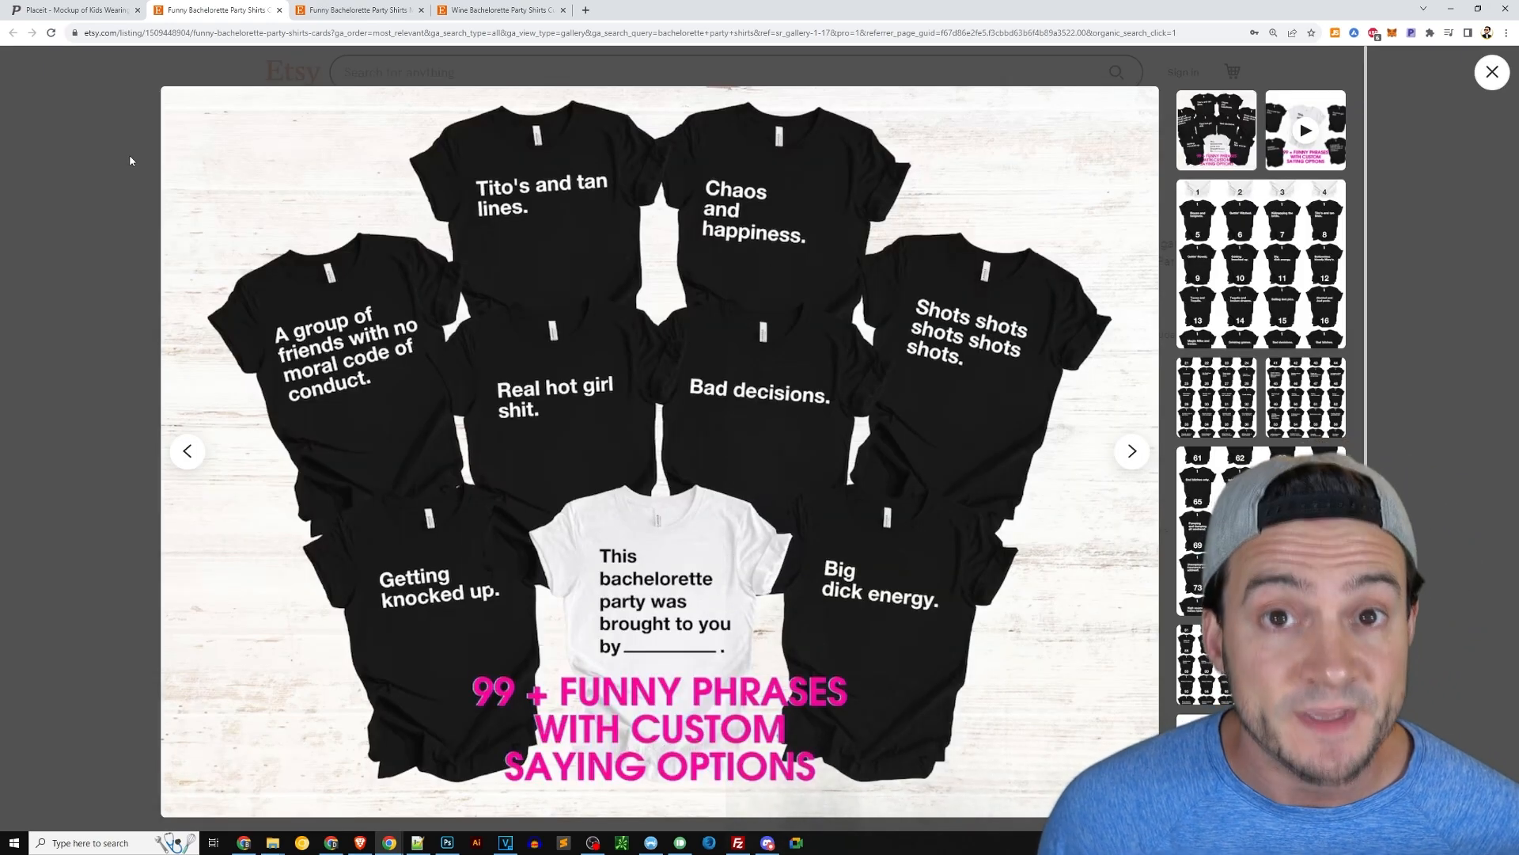
left_click(127, 160)
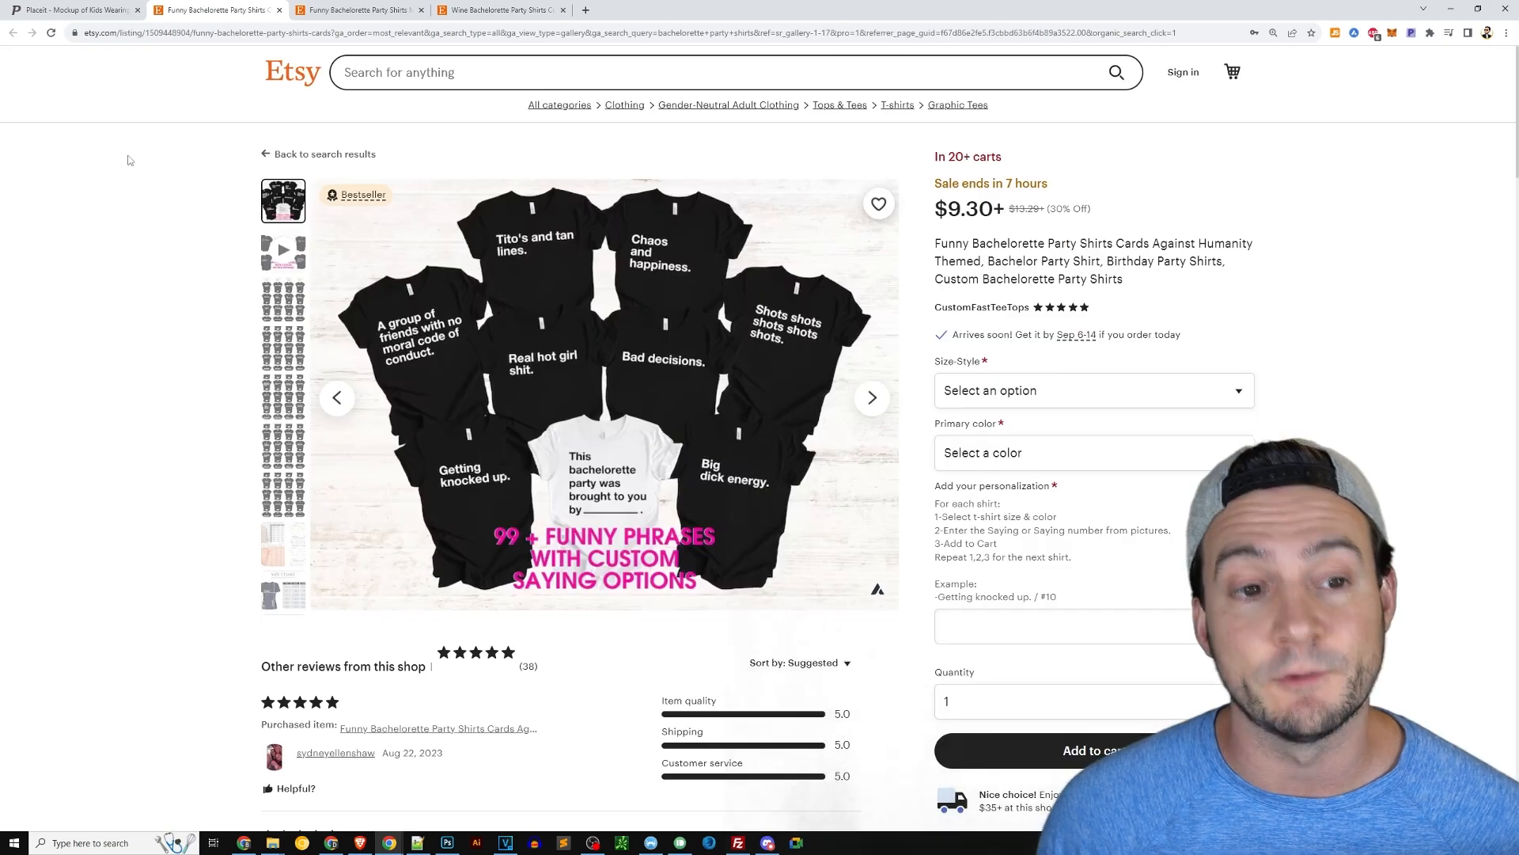
- Compare the Placeit kids' mockup, the Cards Against Humanity themed Etsy listing and the condiment store page, and enlarge the Etsy listing's group photo
left_click(75, 10)
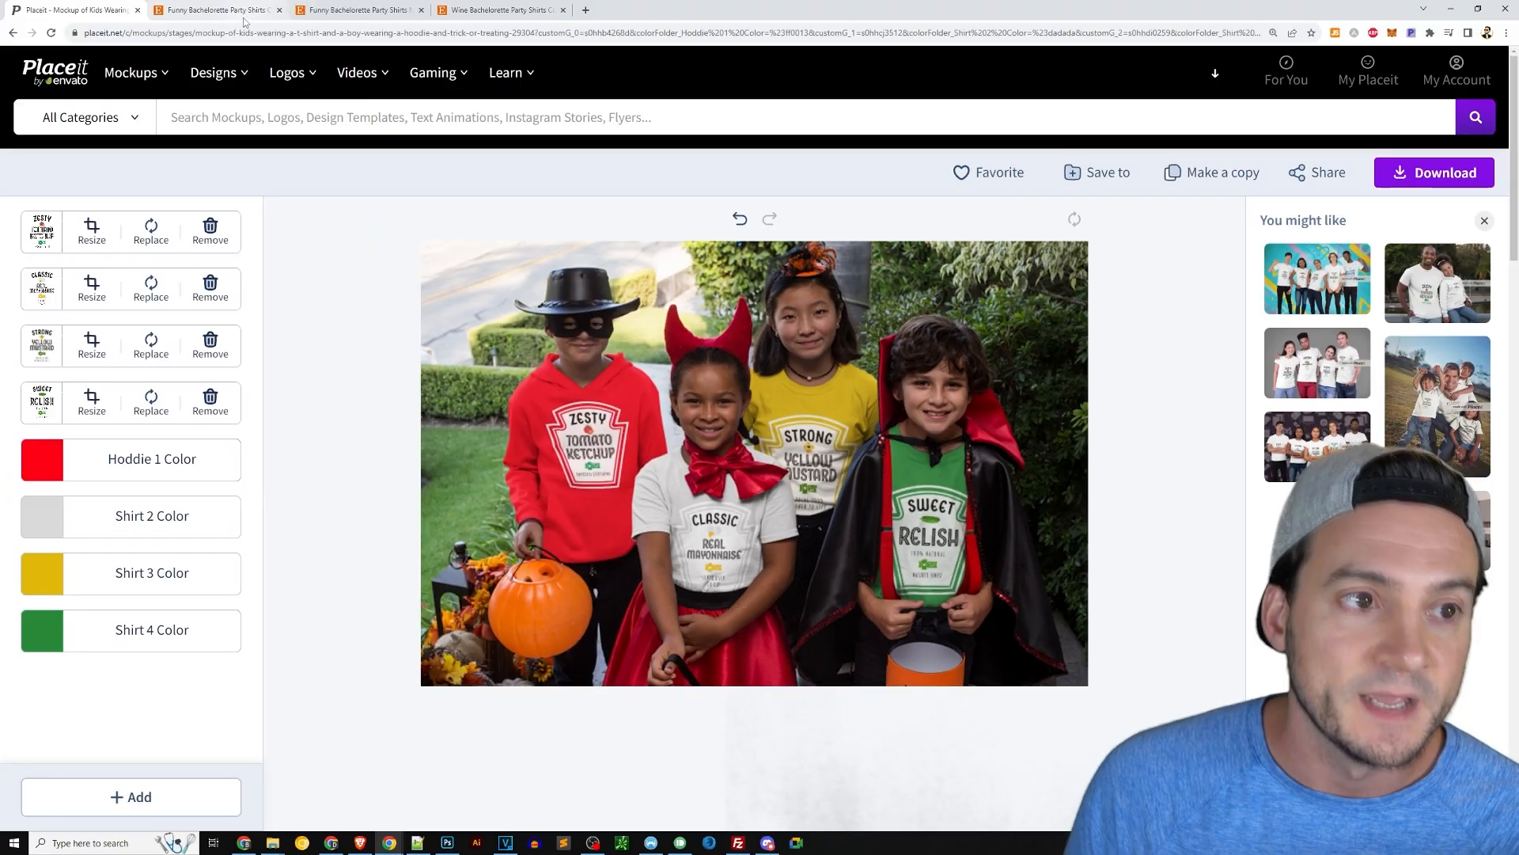
left_click(241, 10)
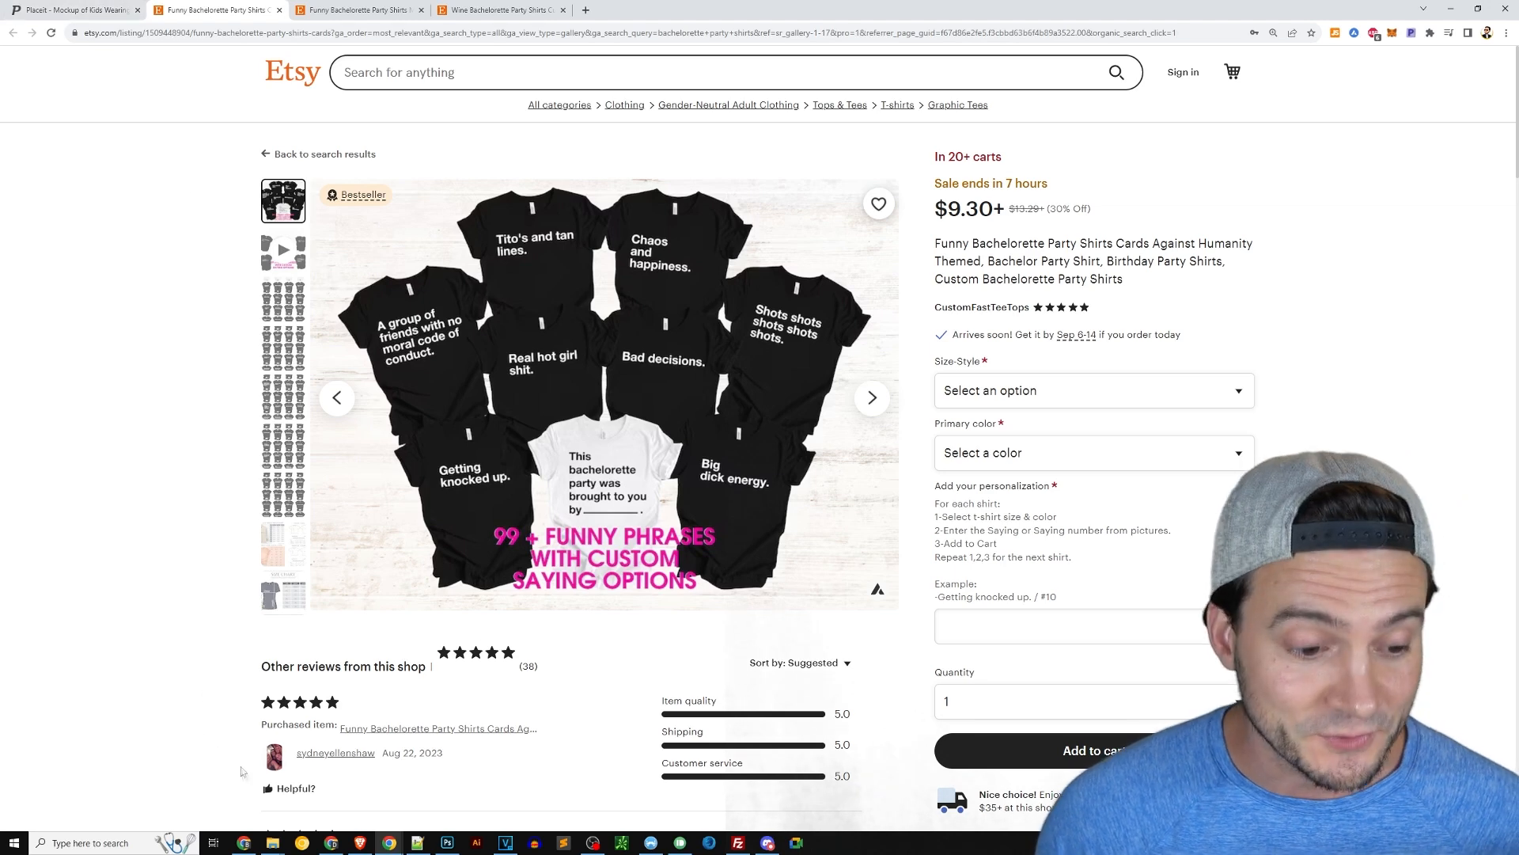
left_click(244, 843)
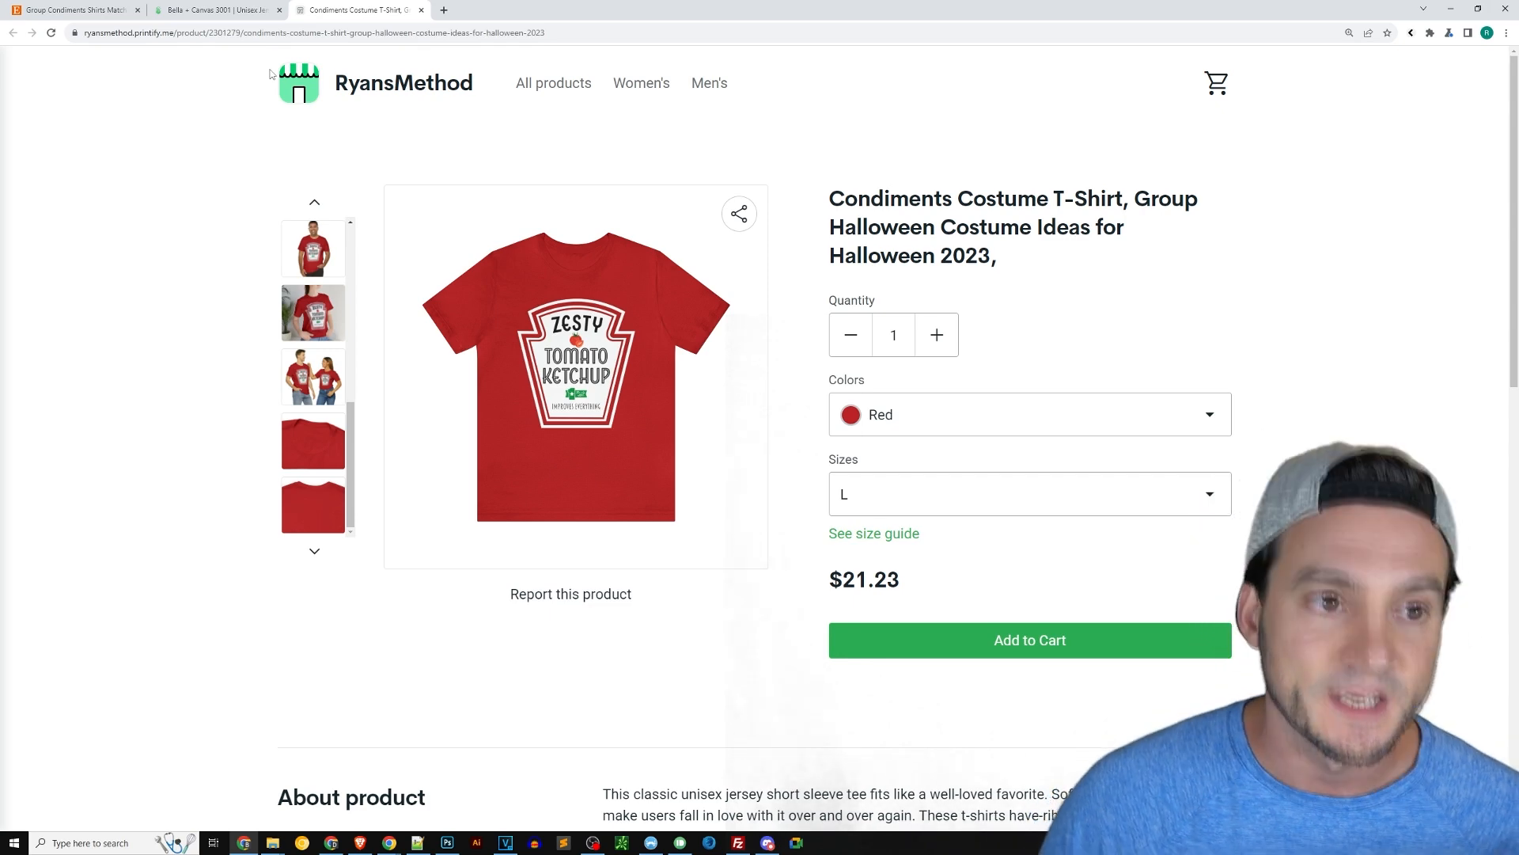
left_click(240, 11)
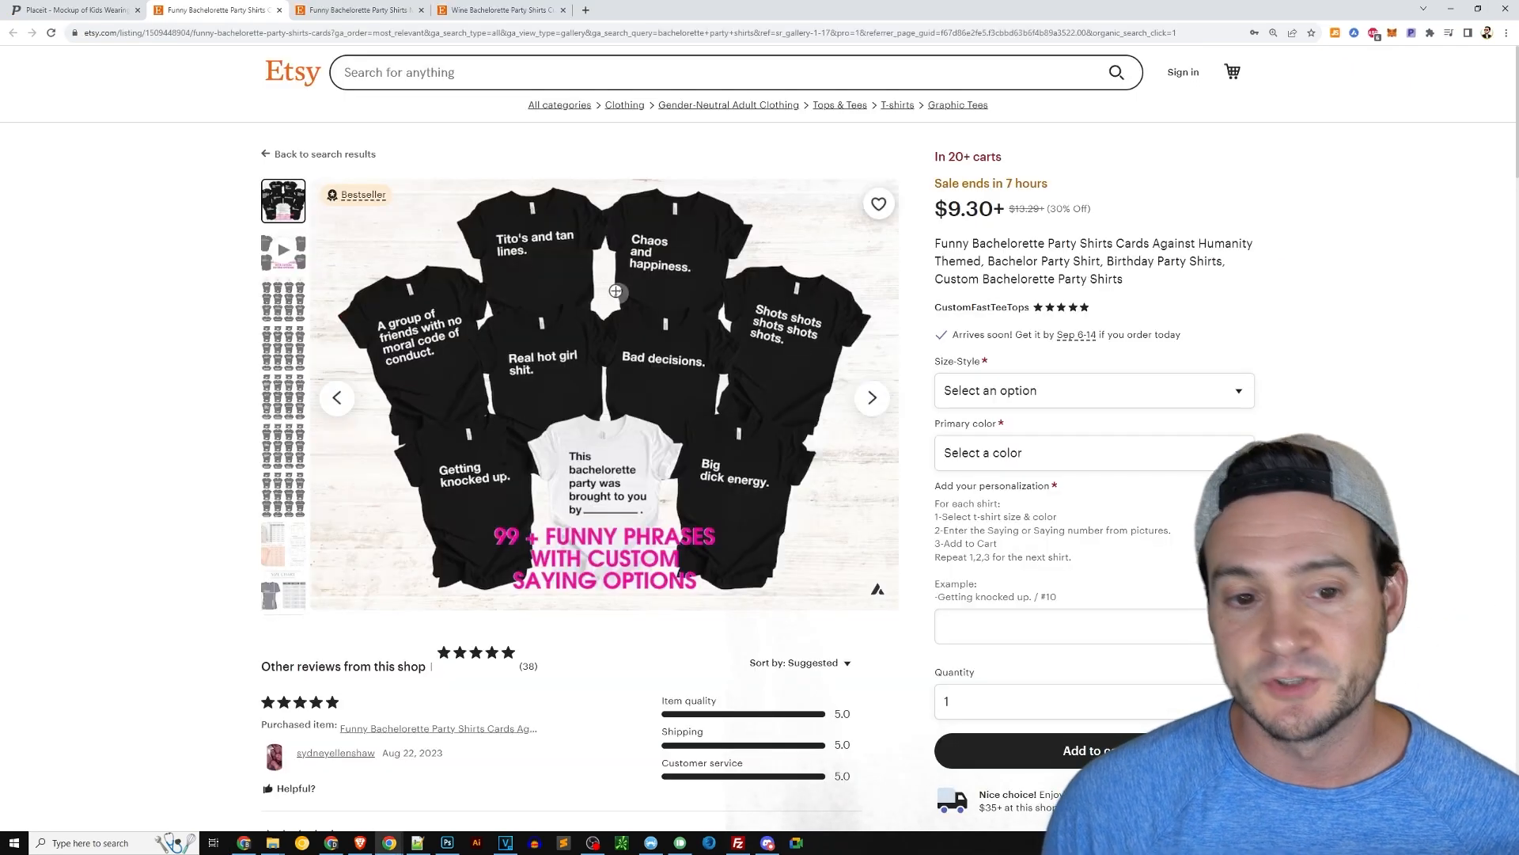
left_click(614, 281)
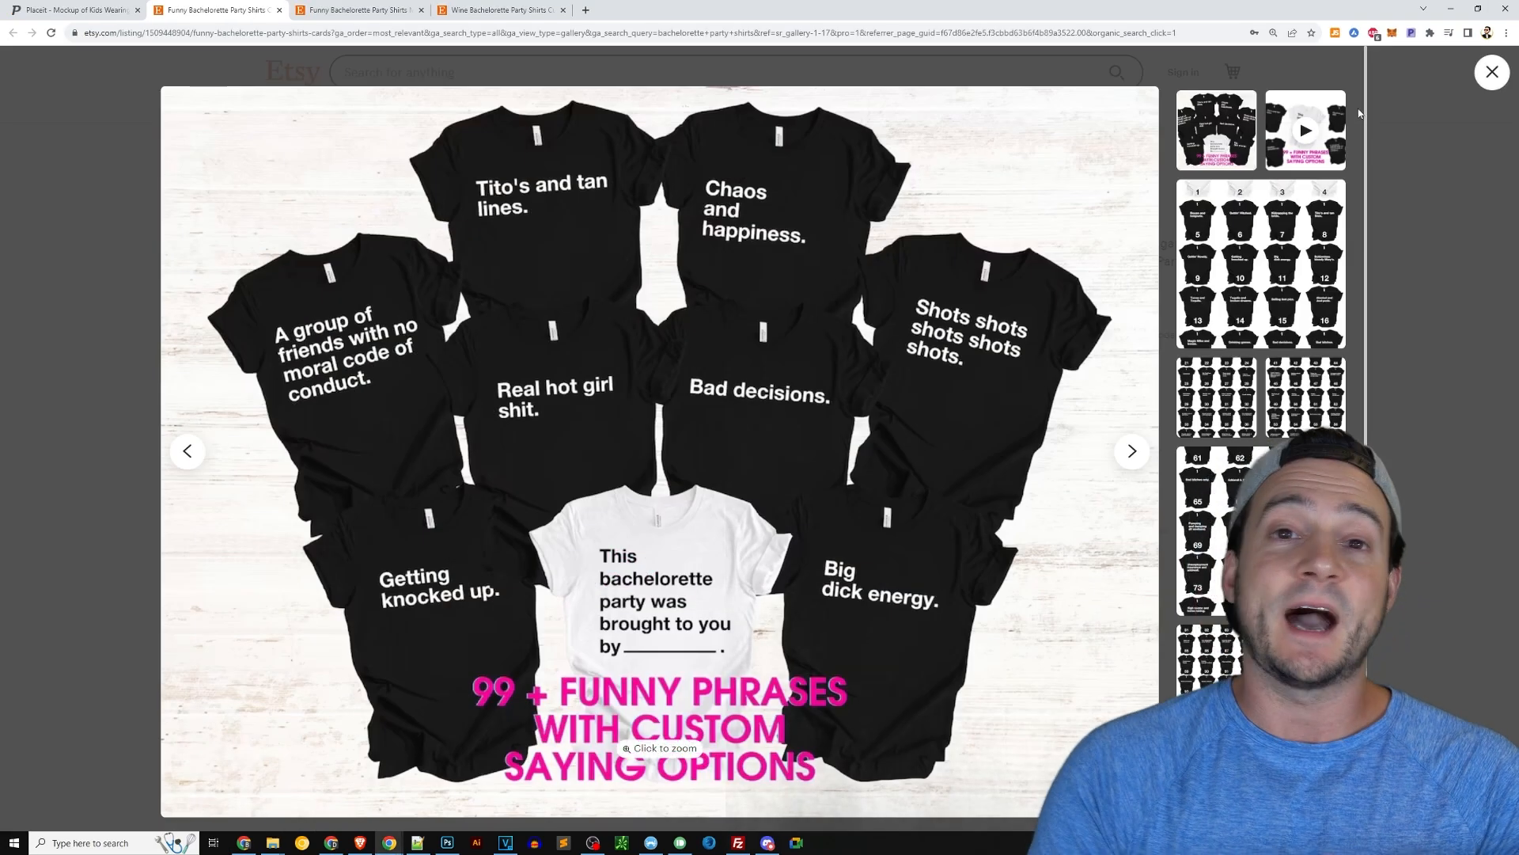